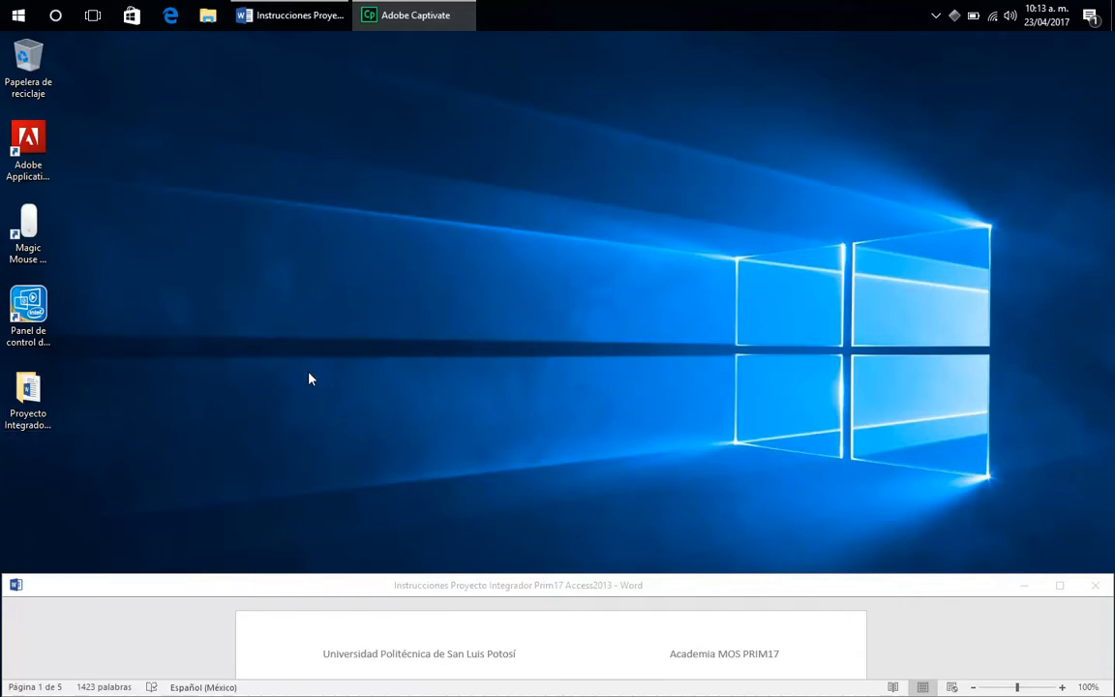
# Look through the desktop project folder and its Recursos folder, then close the file browser.
pyautogui.doubleClick(30, 388)
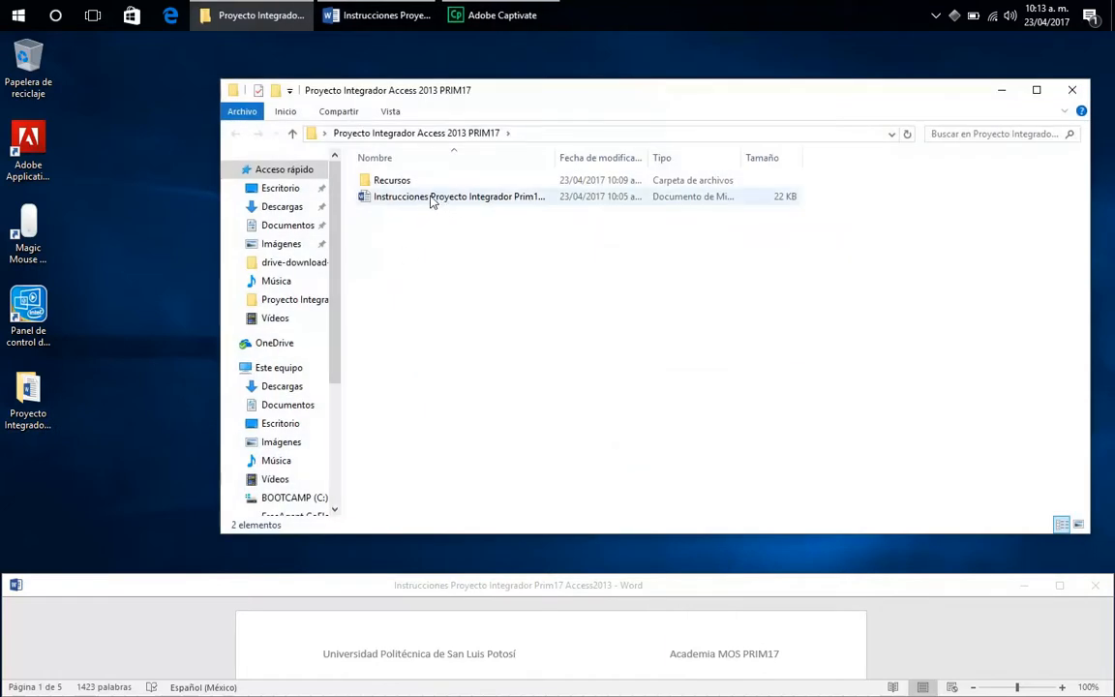
pyautogui.click(445, 644)
pyautogui.scroll(-5, 577, 653)
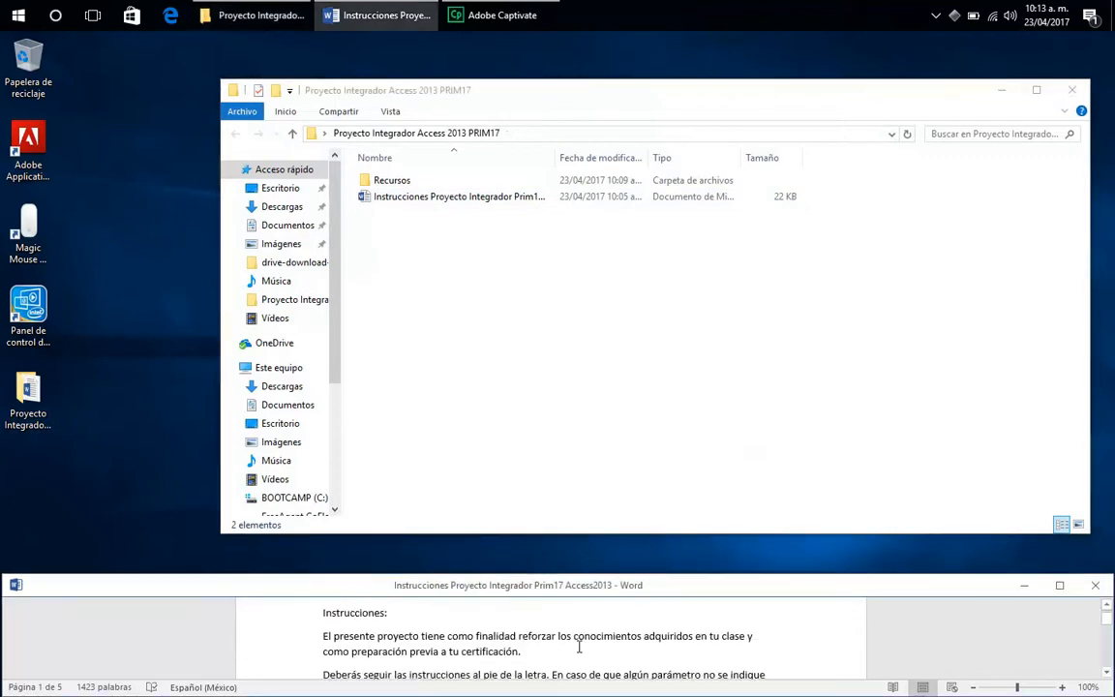
pyautogui.scroll(5, 577, 653)
pyautogui.doubleClick(422, 186)
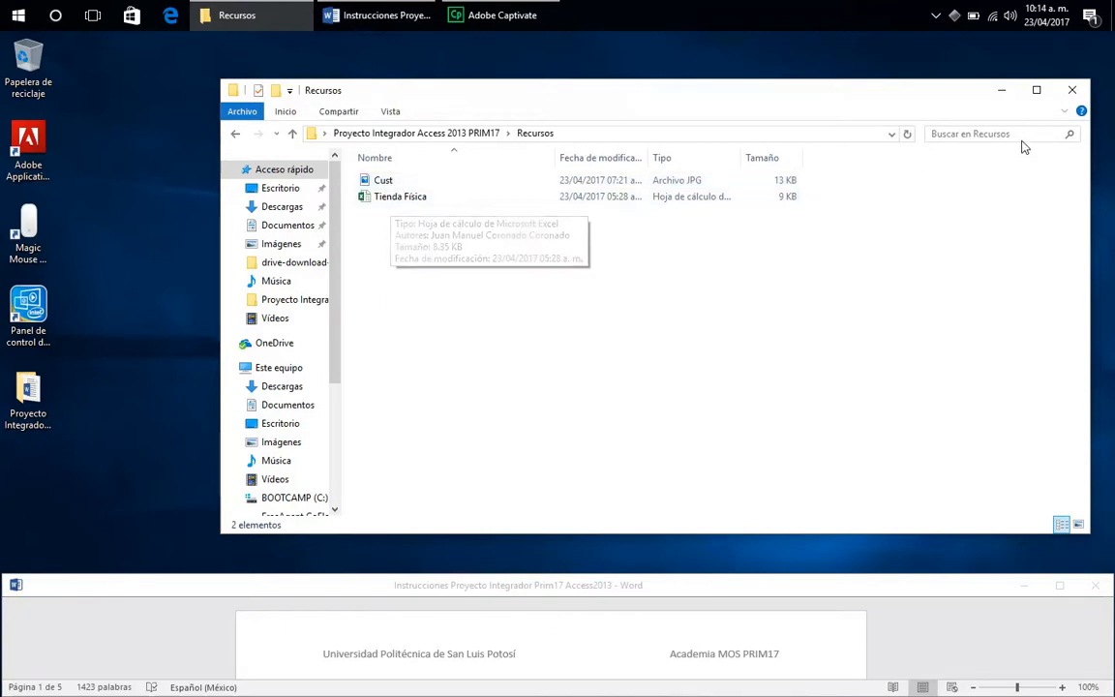
pyautogui.click(1072, 92)
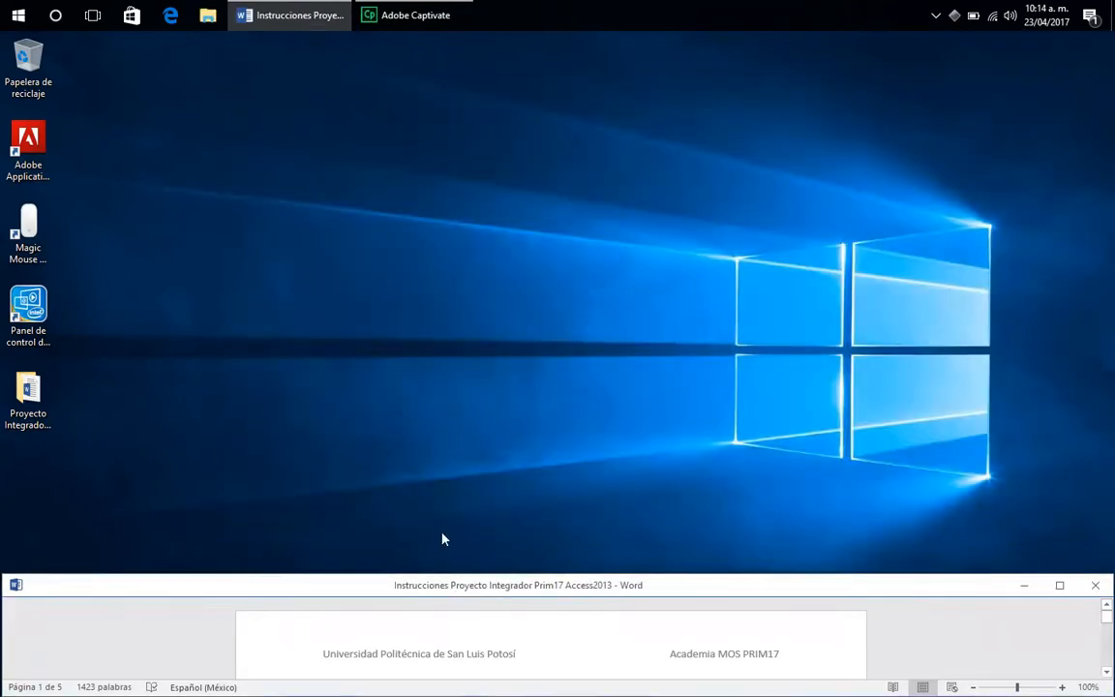
# Read down the Word Instrucciones paragraphs past the estimated project time section.
pyautogui.click(1105, 673)
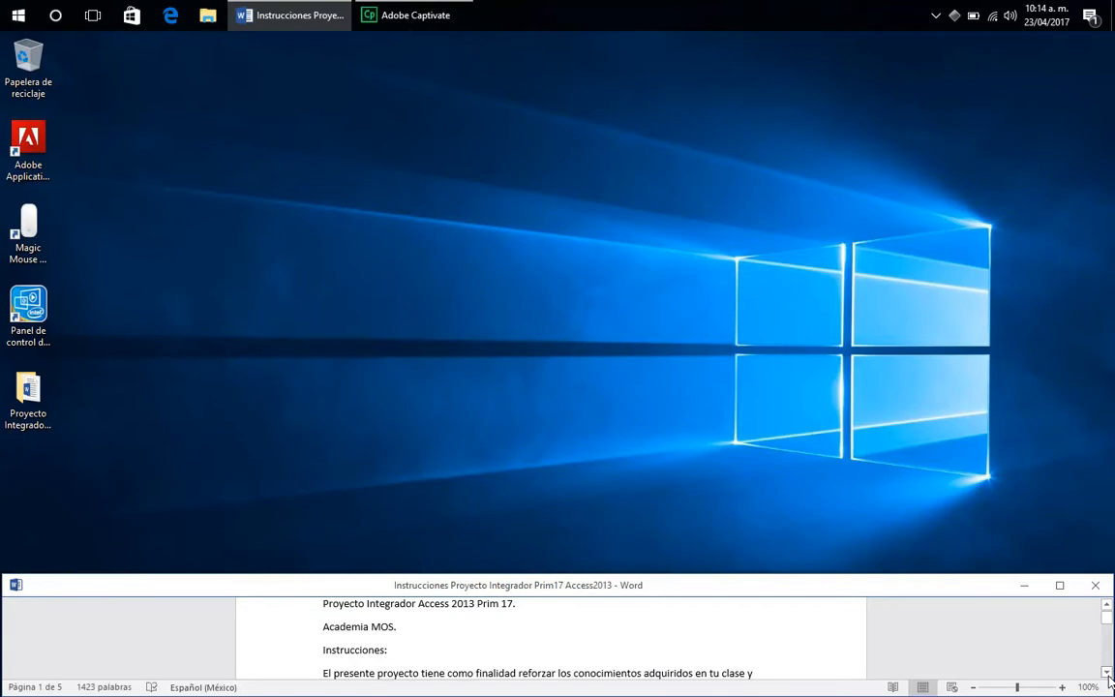
pyautogui.click(1106, 673)
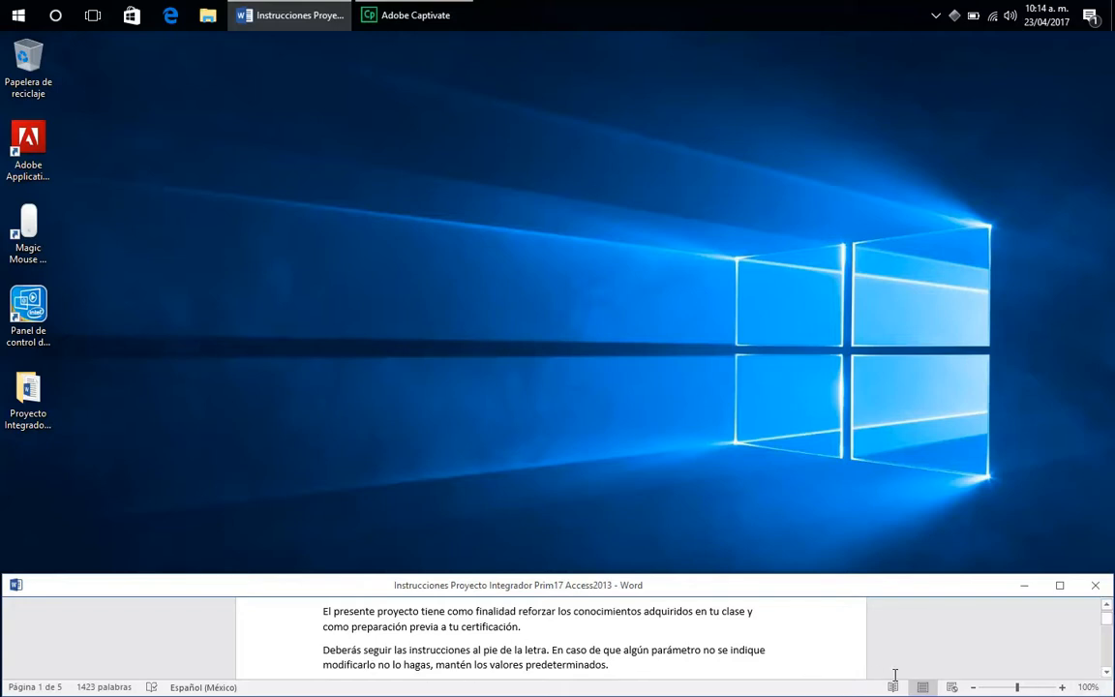
pyautogui.click(1106, 672)
pyautogui.scroll(-1, 1110, 677)
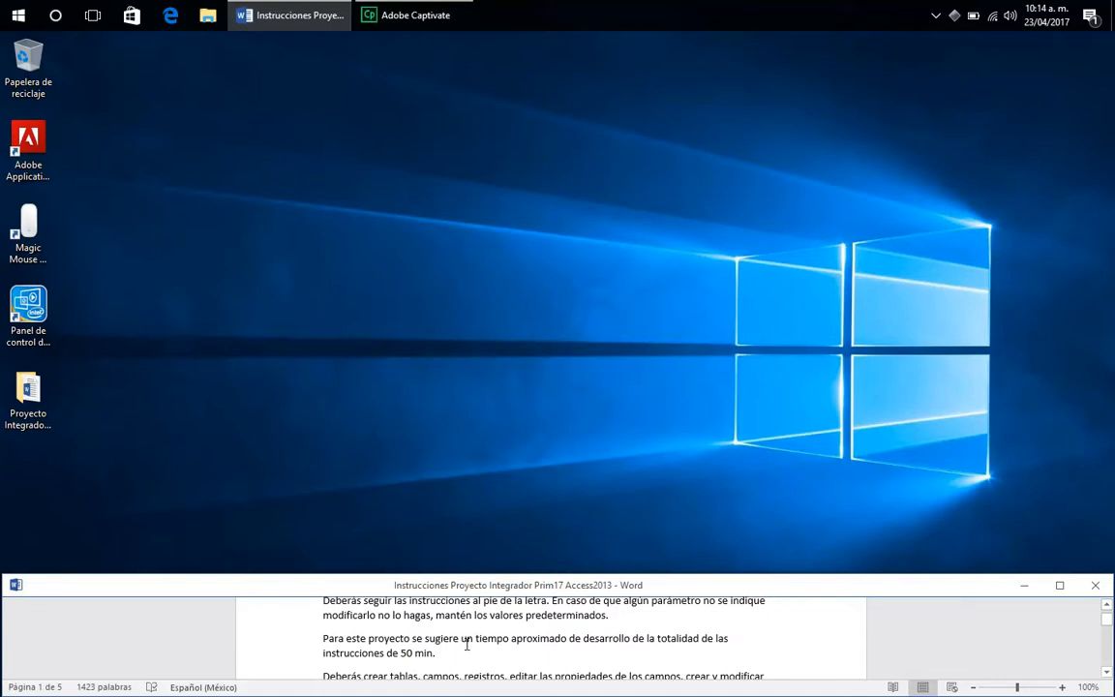
pyautogui.click(1105, 672)
pyautogui.scroll(-1, 1104, 667)
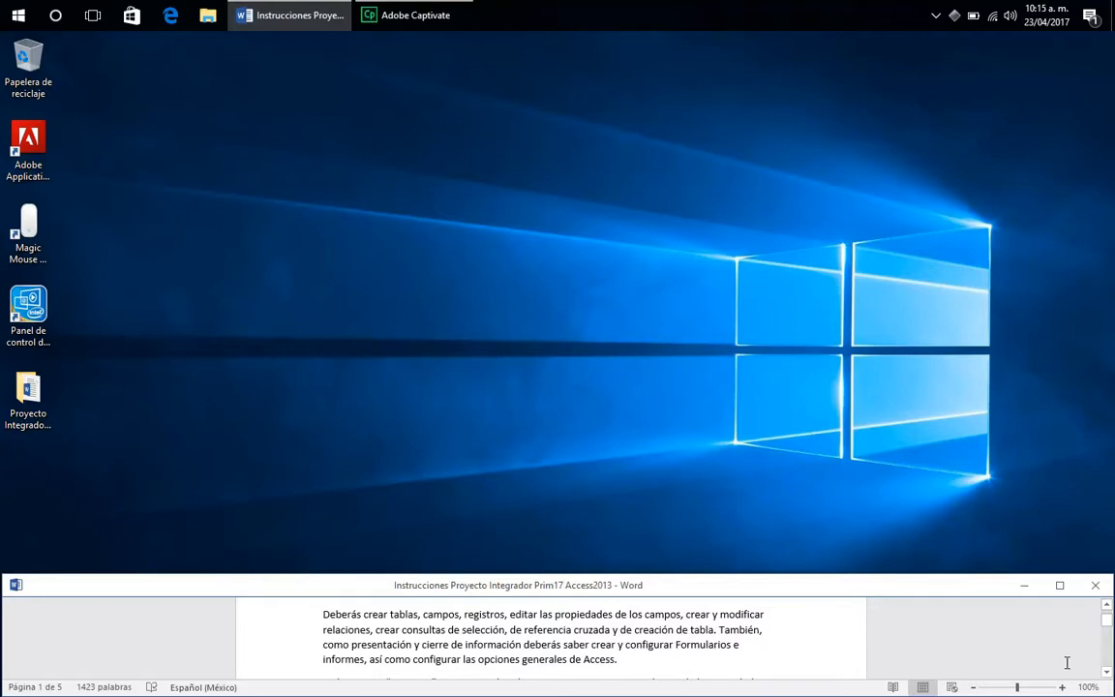
pyautogui.click(1106, 671)
pyautogui.click(1105, 672)
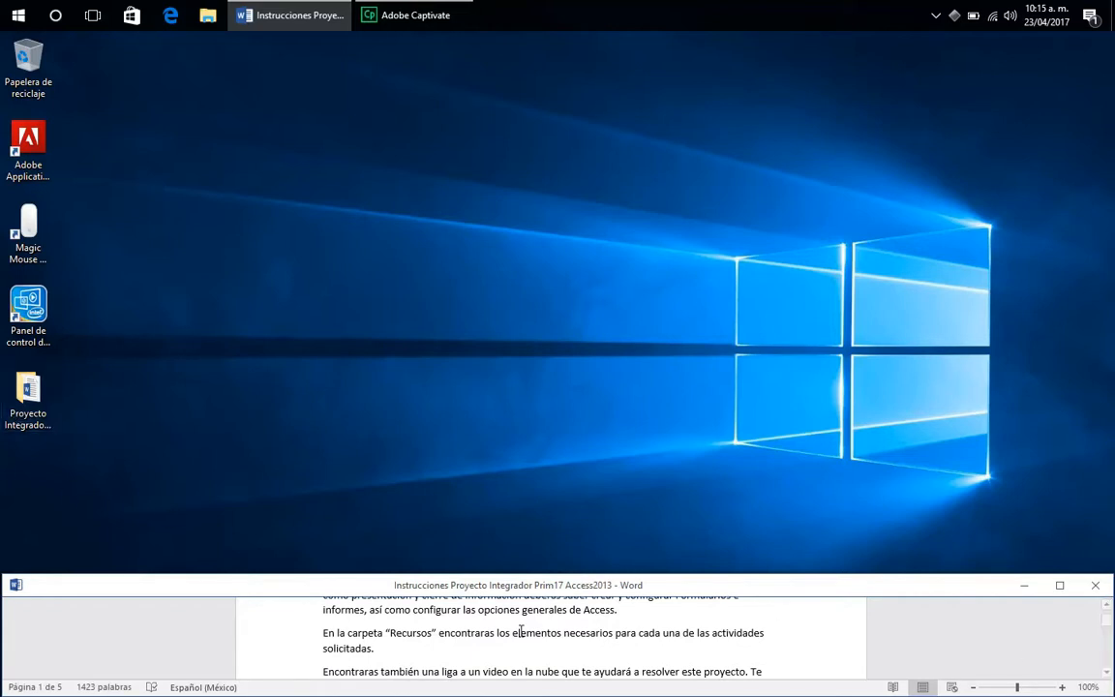
# Read the Word instruction paragraphs on the help video and the saving reminder.
pyautogui.click(1106, 674)
pyautogui.click(1106, 675)
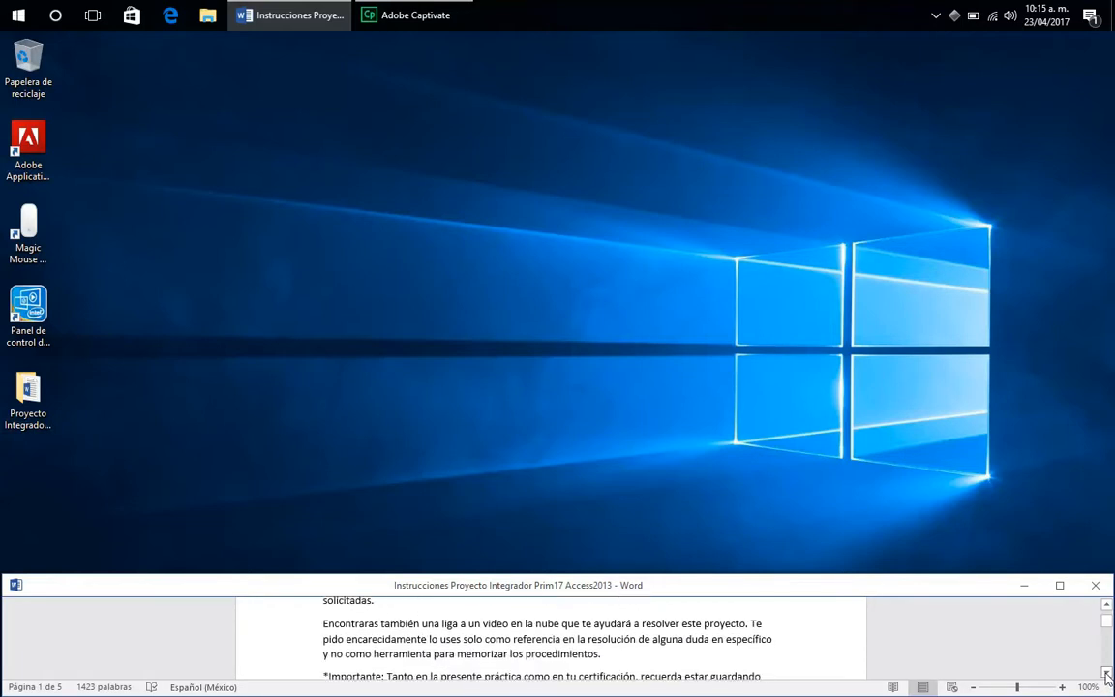
pyautogui.click(1106, 674)
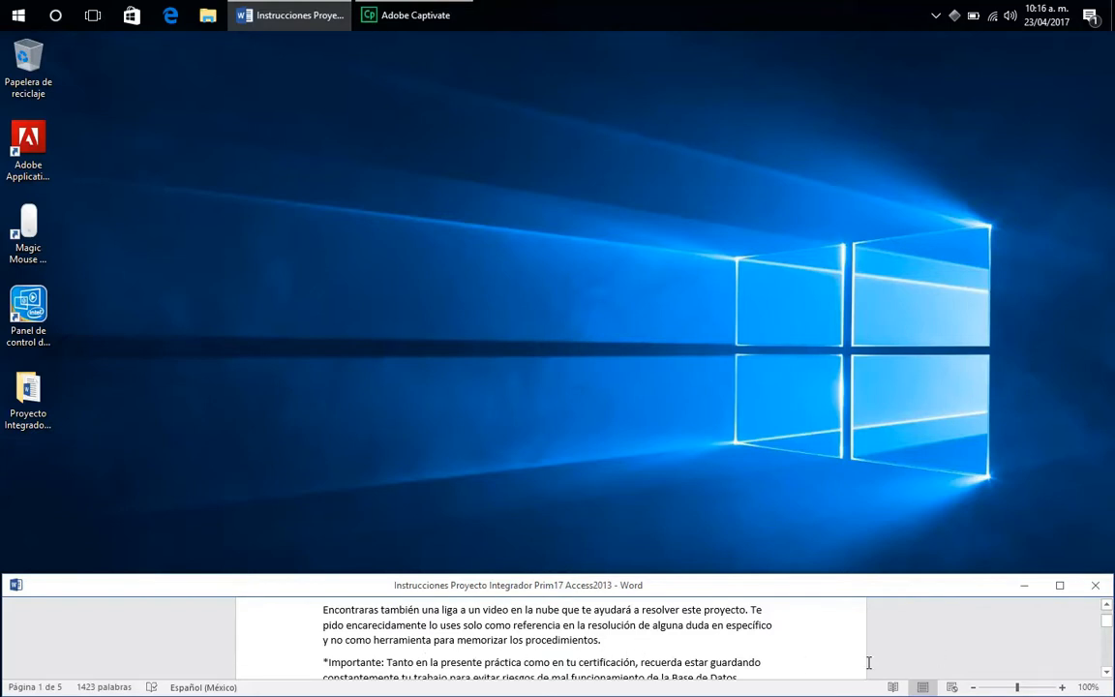
pyautogui.click(1105, 674)
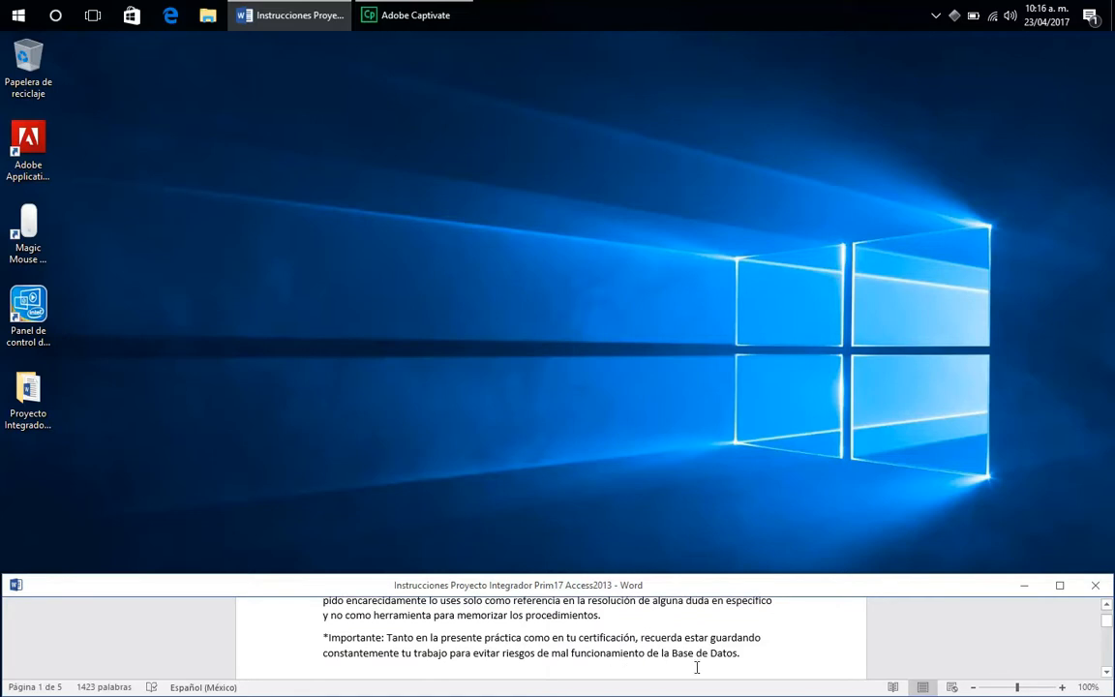
# Scroll to the Tablas section's Creación de tabla table and open File Explorer.
pyautogui.click(1106, 674)
pyautogui.click(1106, 674)
pyautogui.click(1106, 675)
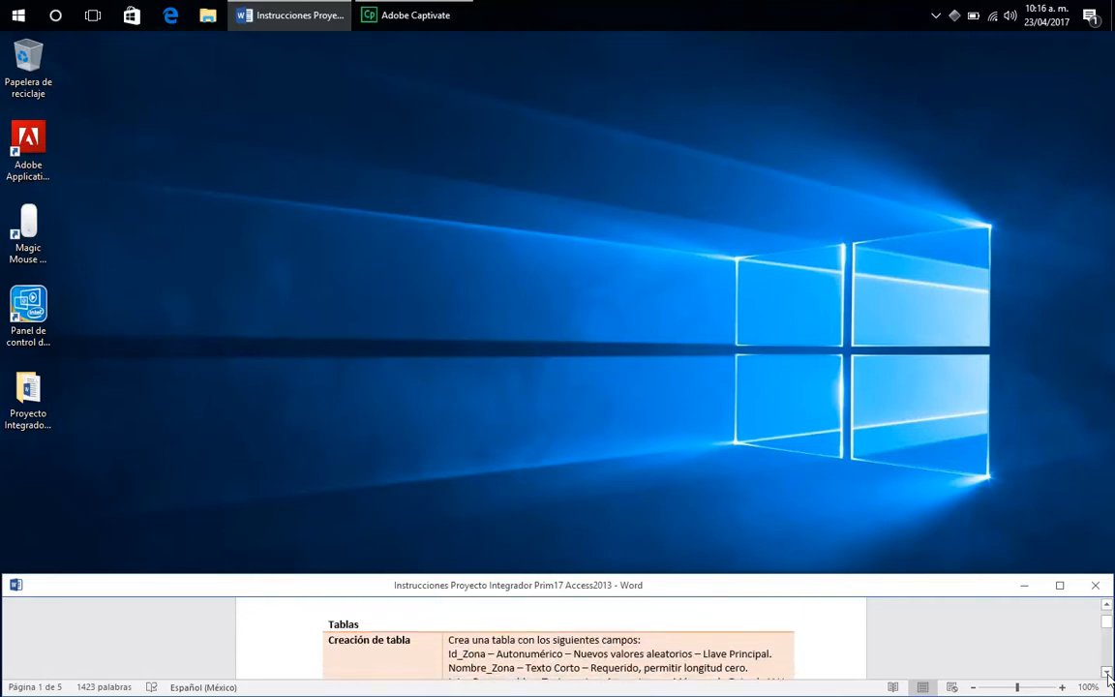
pyautogui.click(1106, 675)
pyautogui.click(1106, 674)
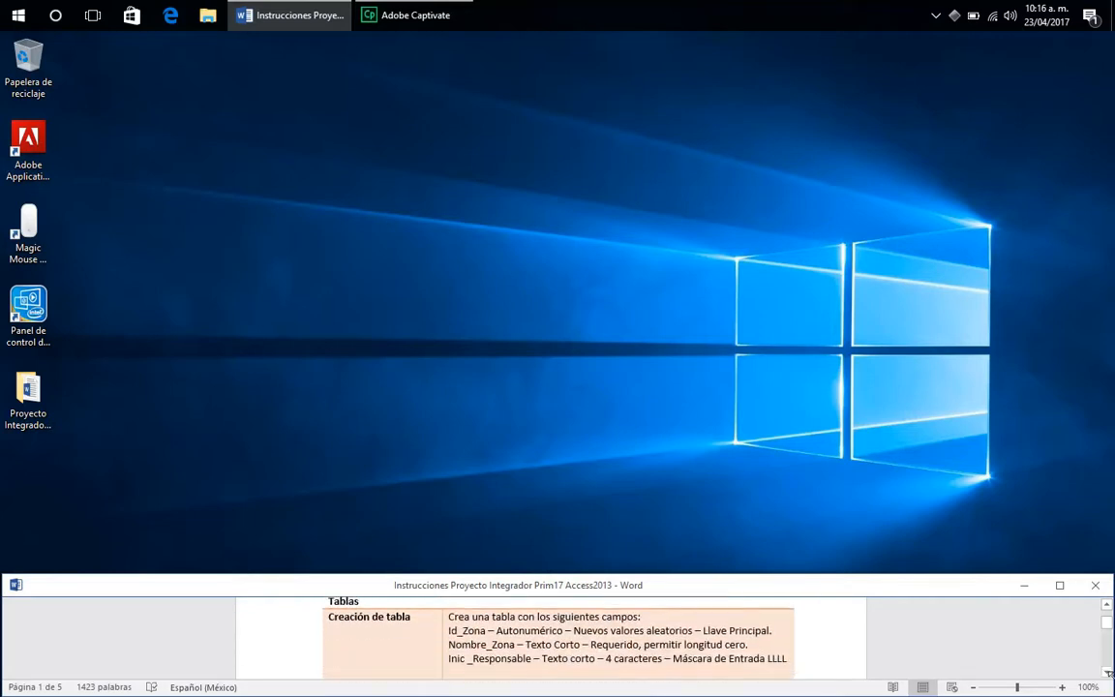
pyautogui.click(207, 14)
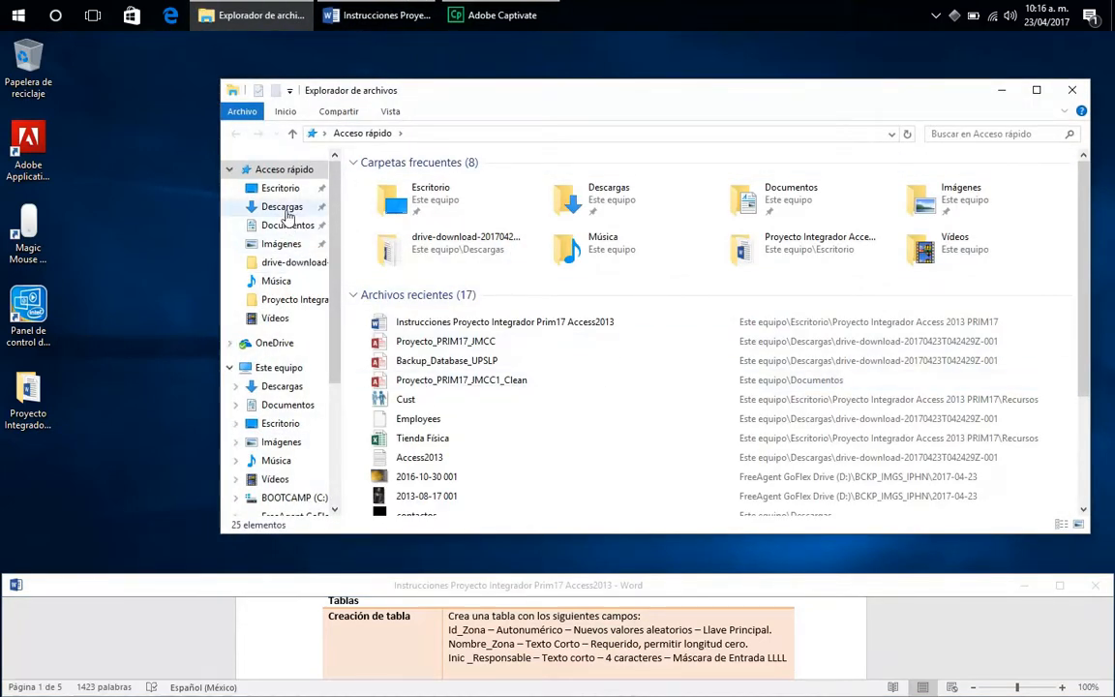
# Move Proyecto_PRIM17_JMCC1_Clean from Documentos into the desktop project folder and open it in Access.
pyautogui.click(283, 208)
pyautogui.click(287, 225)
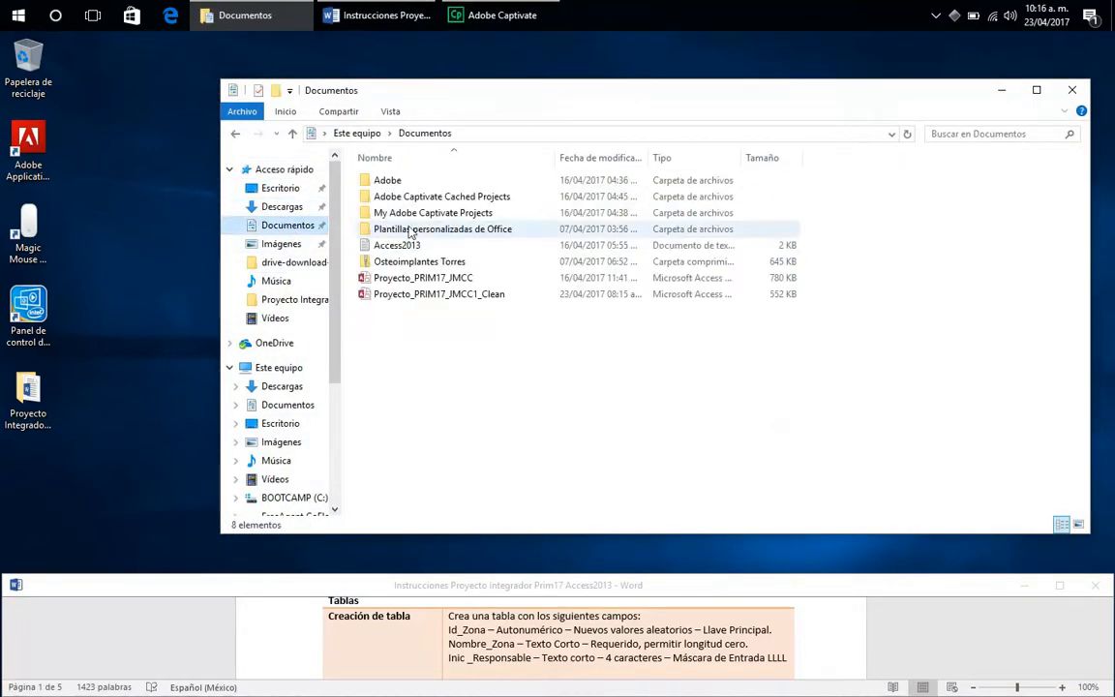
pyautogui.moveTo(382, 293); pyautogui.dragTo(27, 392)
pyautogui.click(1071, 90)
pyautogui.doubleClick(35, 414)
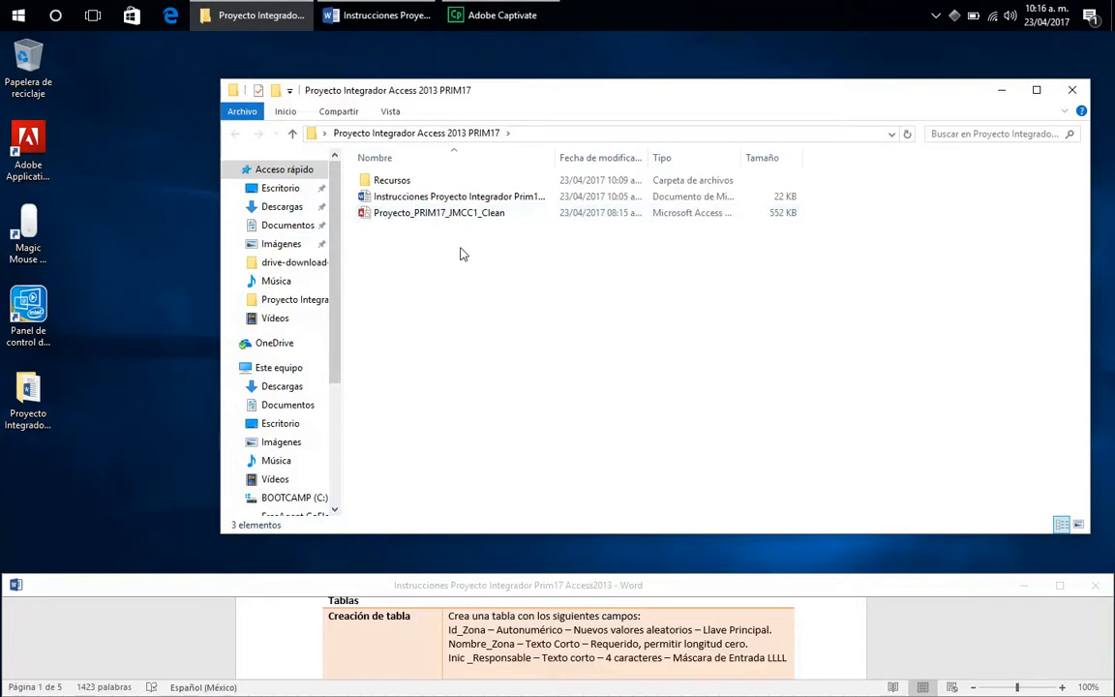
pyautogui.click(453, 214)
pyautogui.click(472, 274)
pyautogui.doubleClick(448, 215)
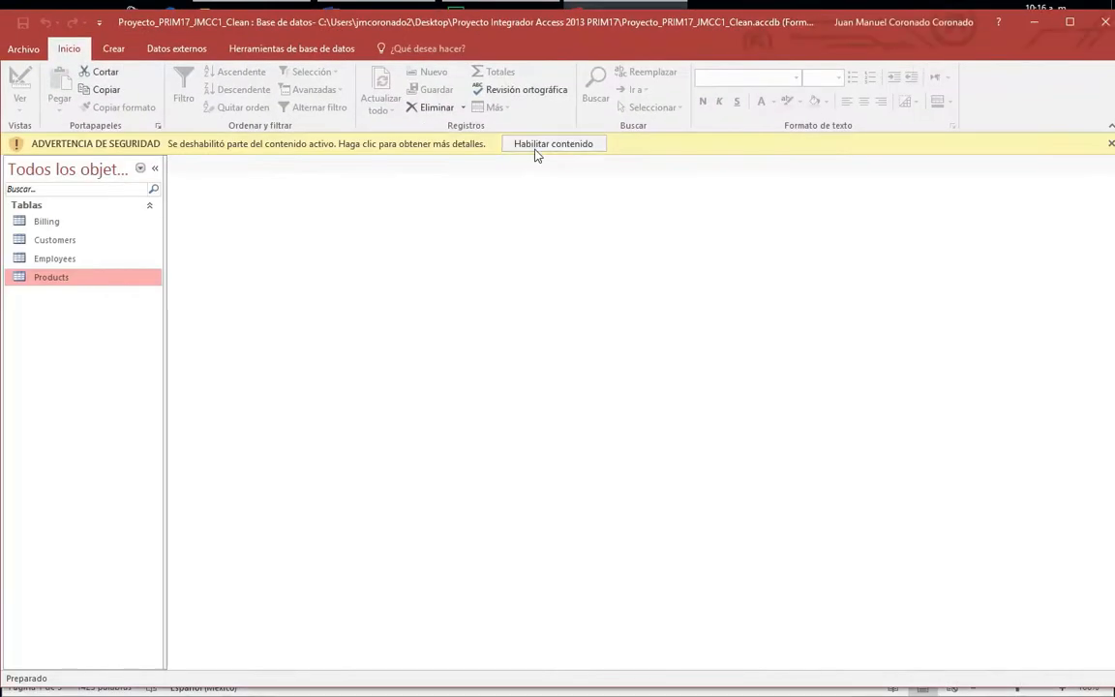
# Enable the database content, close the project folder window, and maximize Access.
pyautogui.click(506, 143)
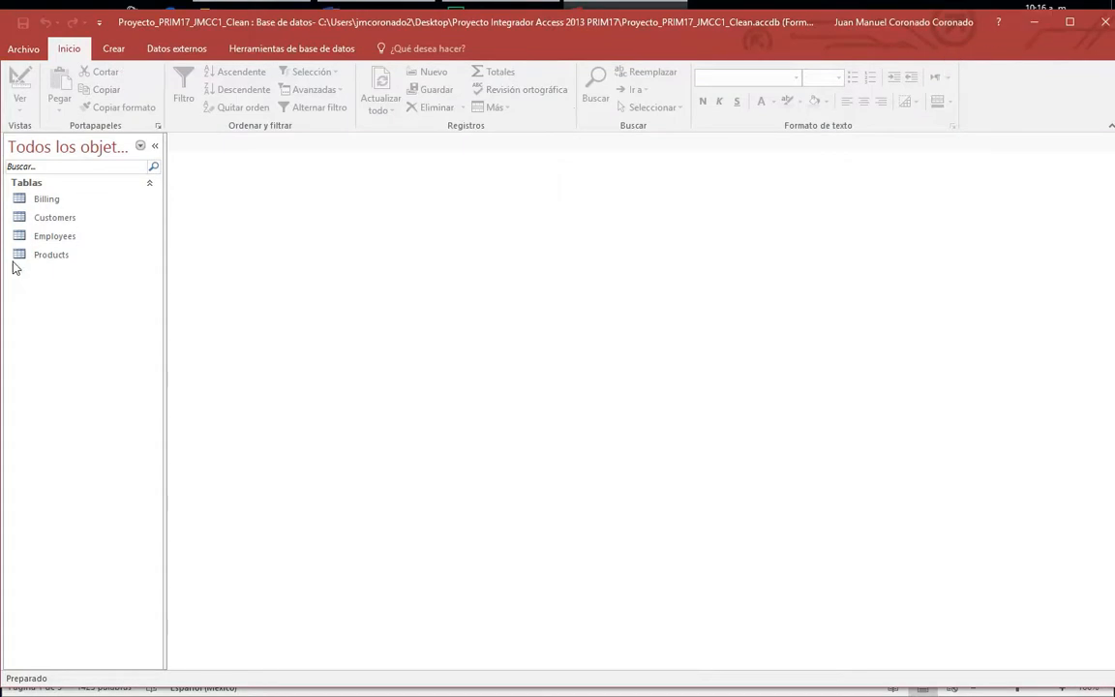
pyautogui.click(1032, 21)
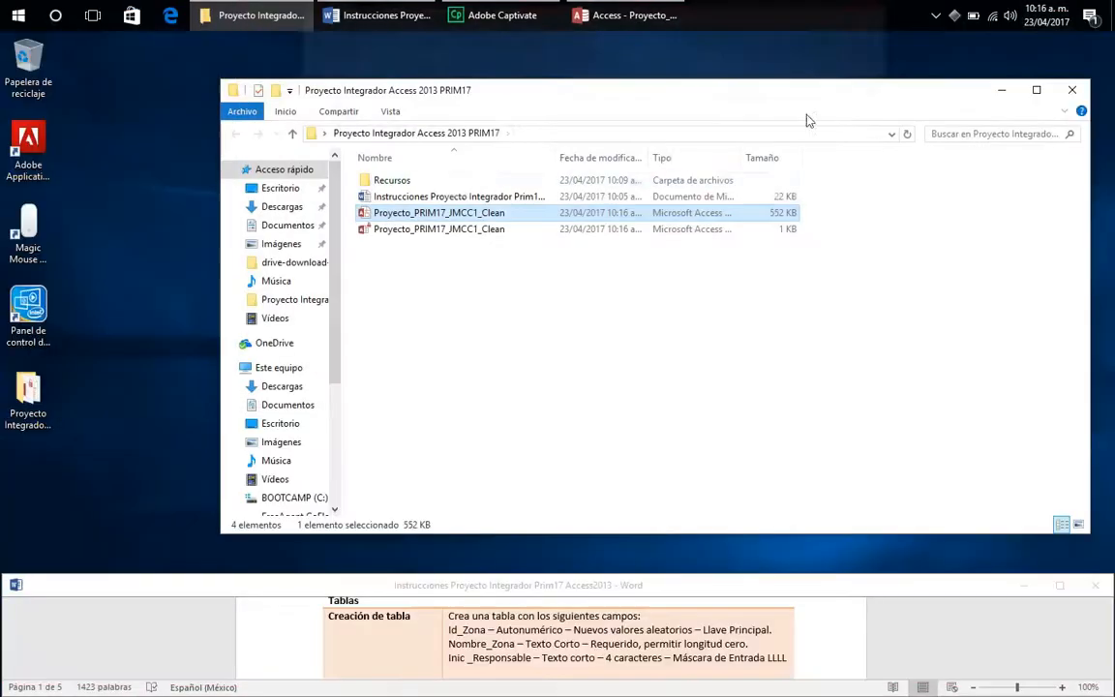
pyautogui.click(1072, 91)
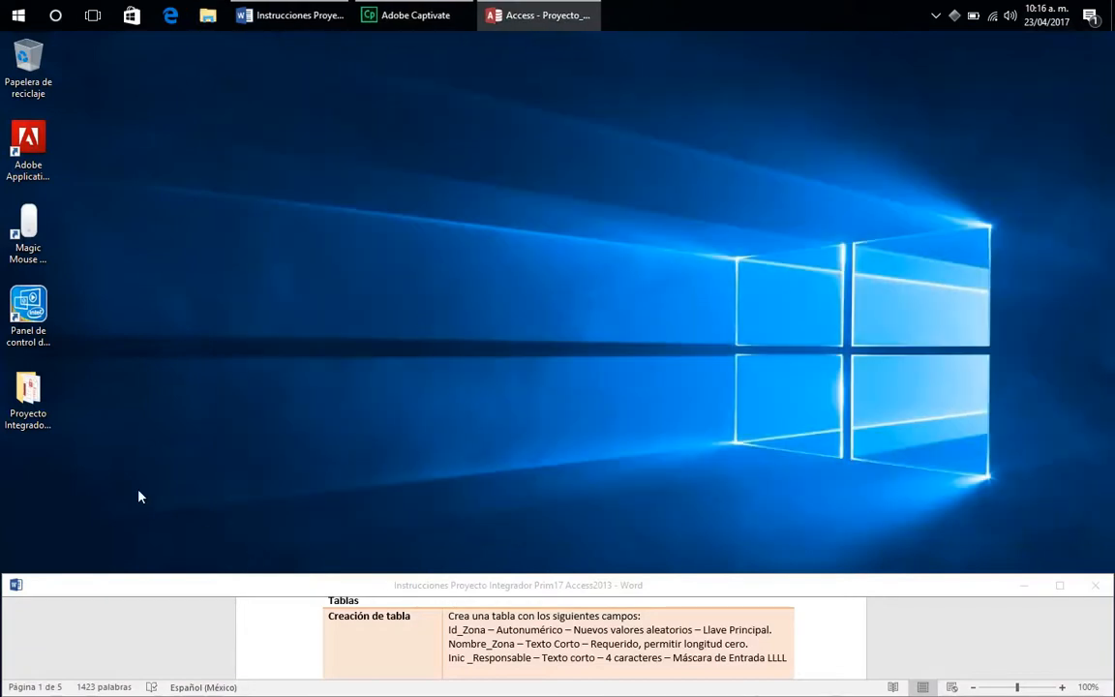
pyautogui.click(532, 15)
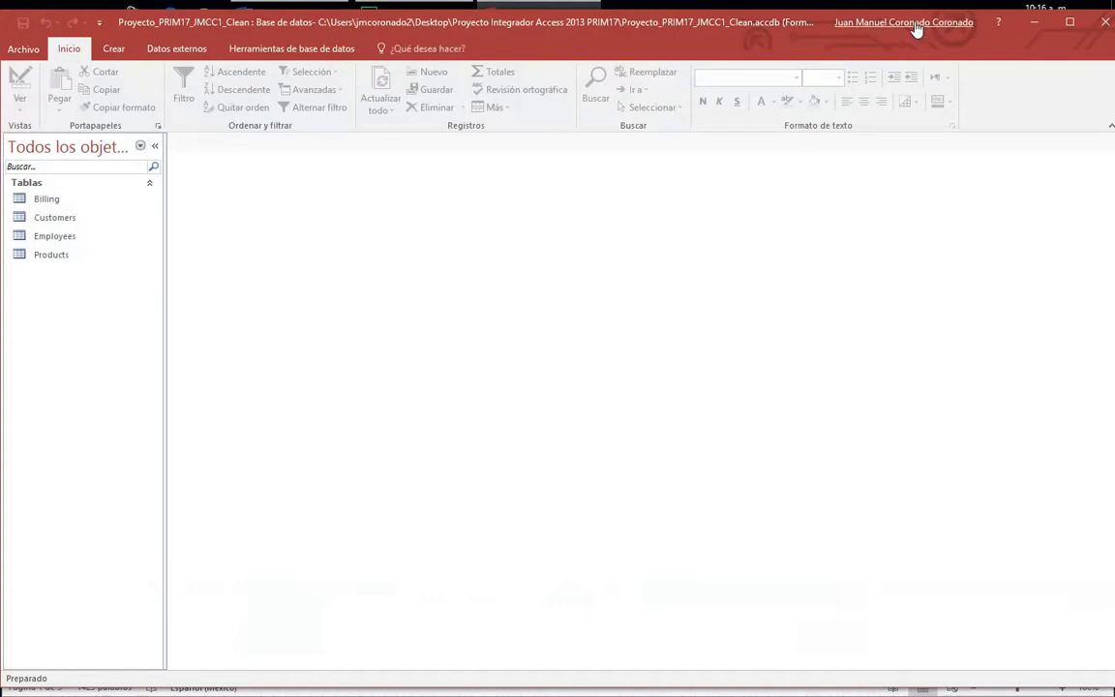
pyautogui.doubleClick(740, 24)
# Shorten the Access window so the Word instructions show beneath it.
pyautogui.moveTo(360, 680); pyautogui.dragTo(374, 580)
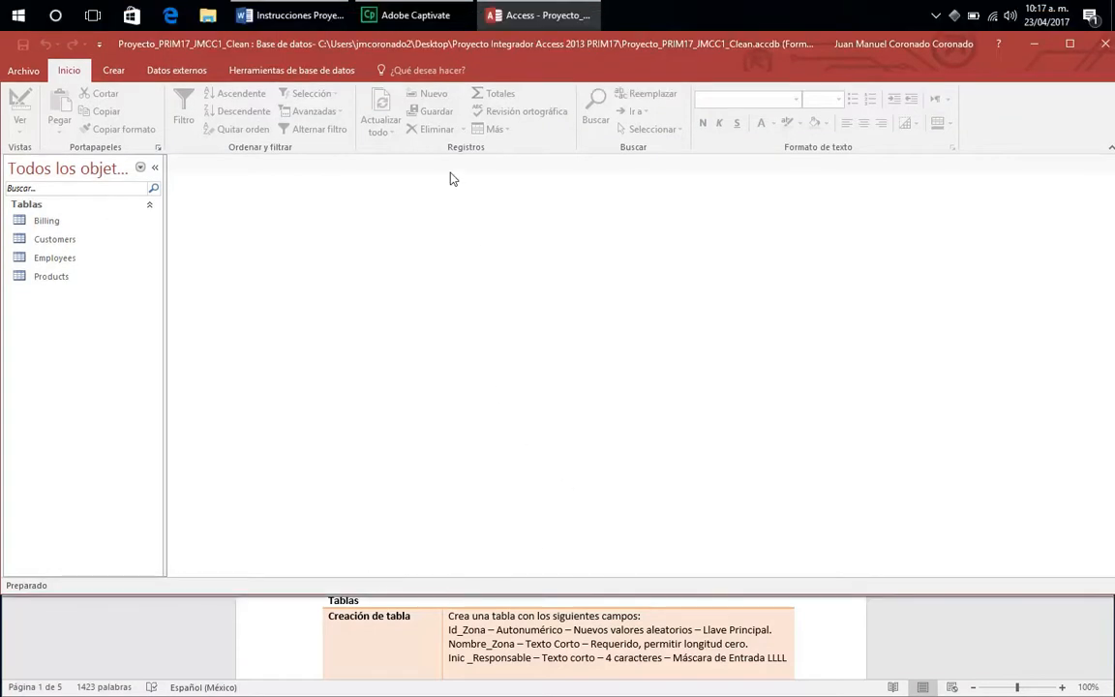
pyautogui.moveTo(406, 595); pyautogui.dragTo(430, 575)
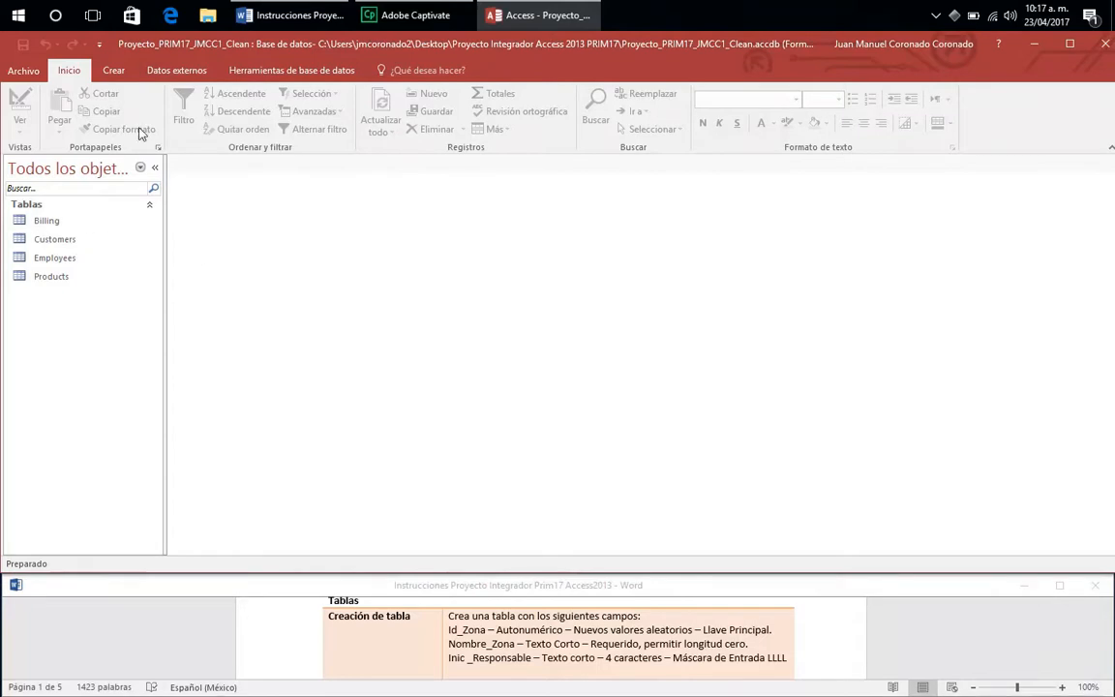
pyautogui.click(114, 72)
# Discard an accidental blank query Consulta1 and start a new table, Tabla1, in Design view.
pyautogui.click(281, 111)
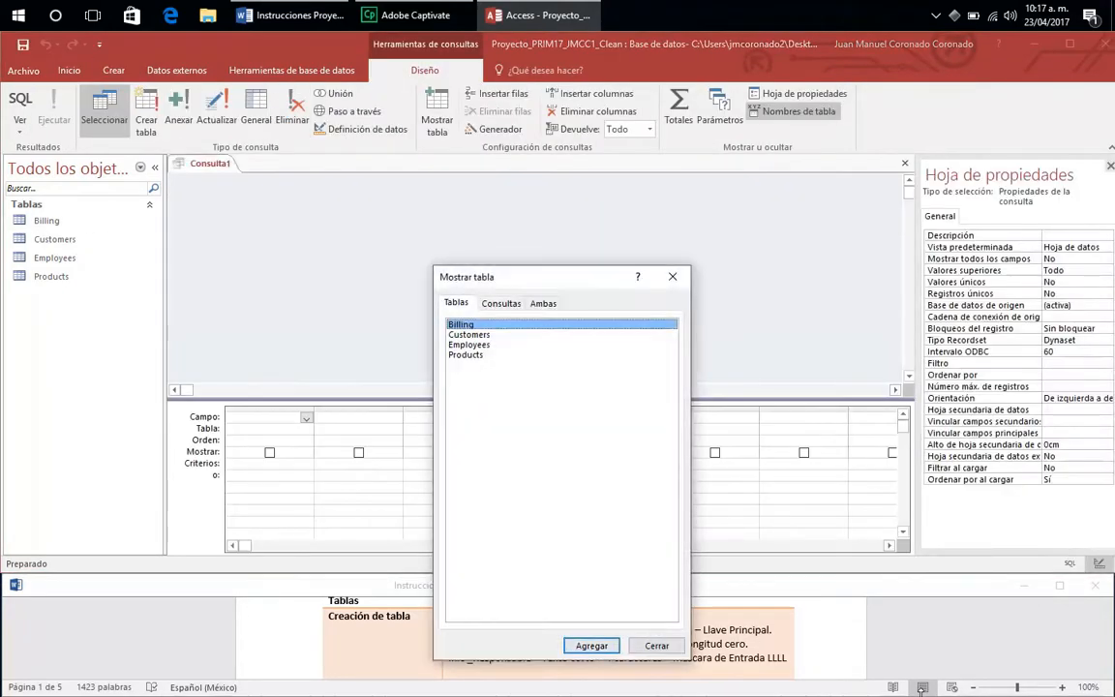
pyautogui.click(655, 646)
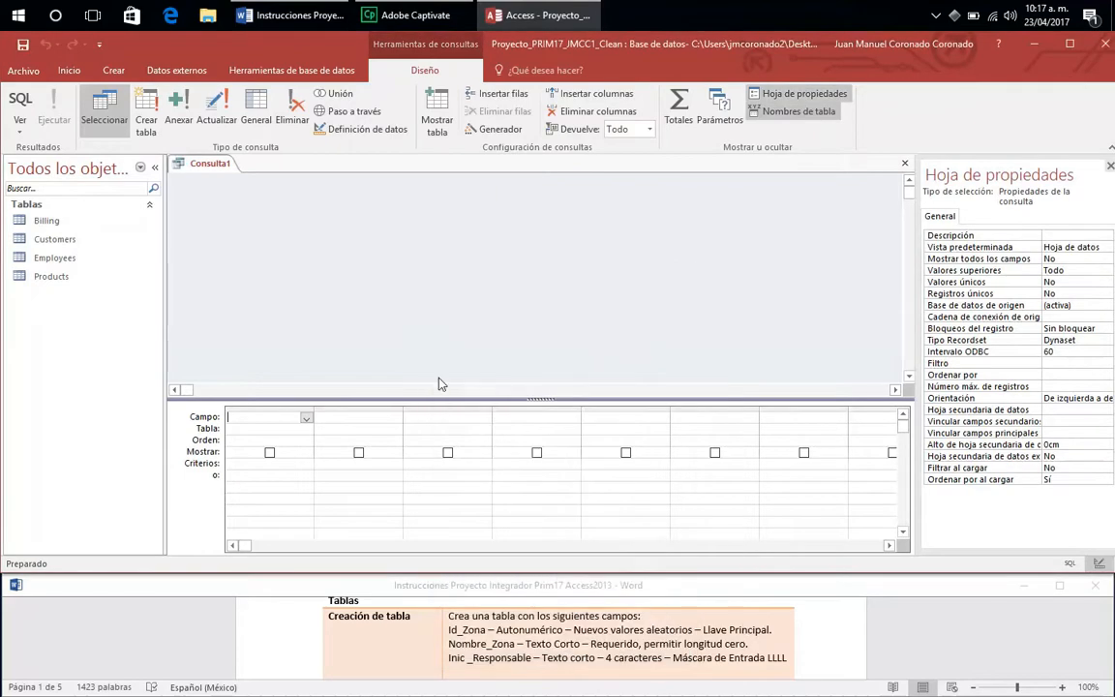
pyautogui.rightClick(209, 165)
pyautogui.click(247, 196)
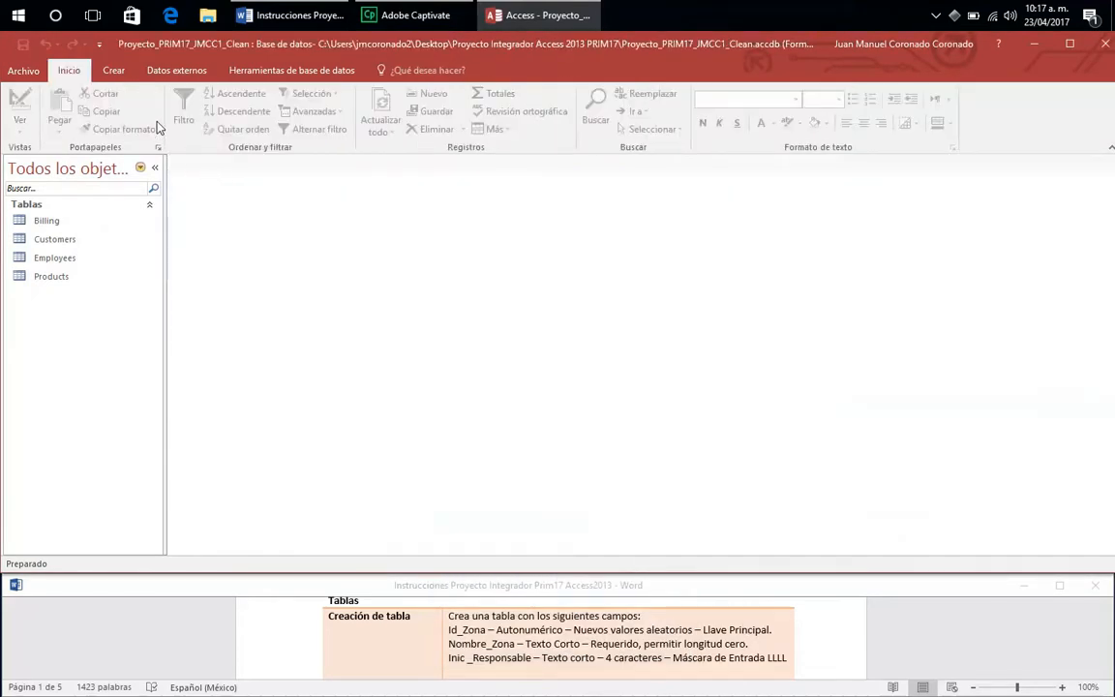
pyautogui.click(114, 71)
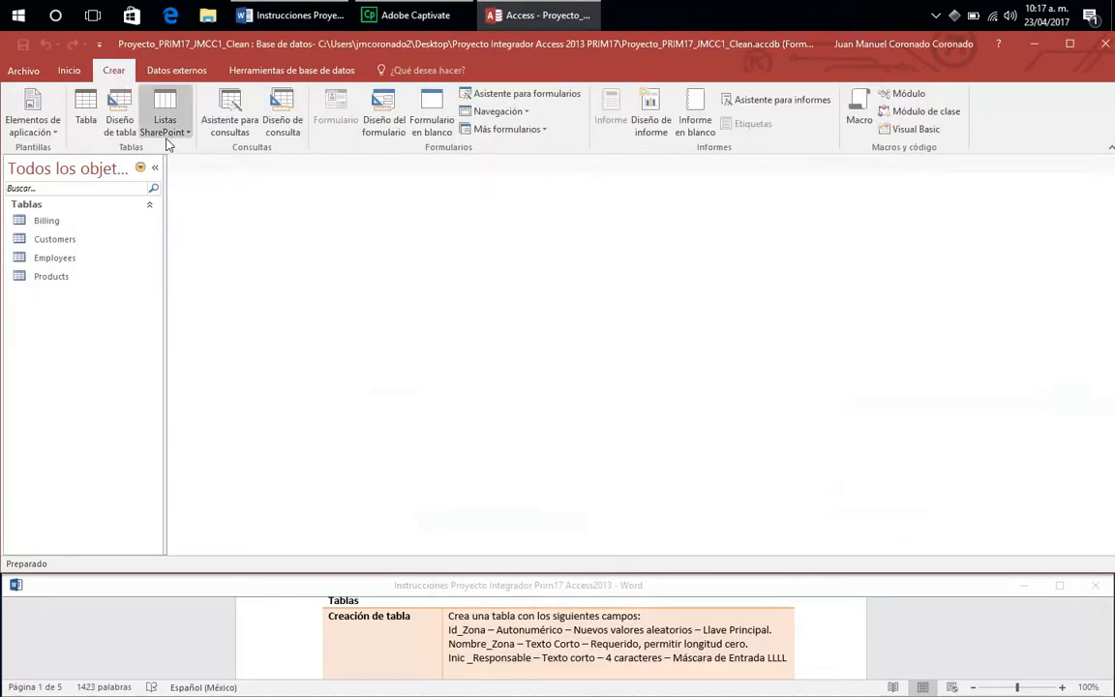
pyautogui.click(116, 115)
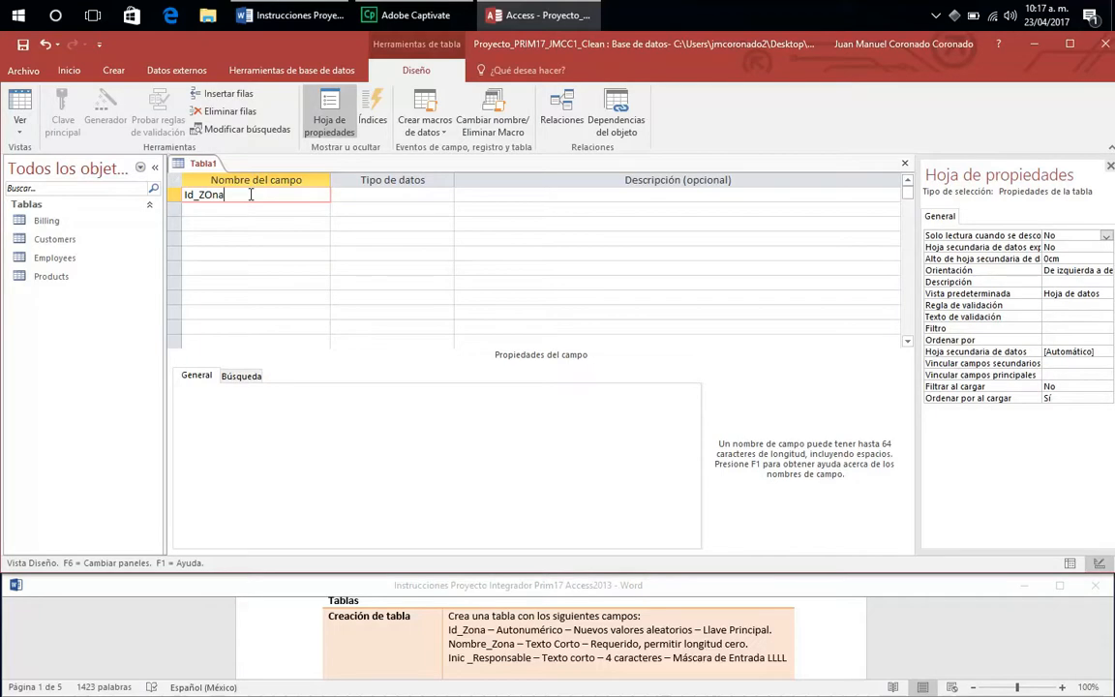
# Add field Id_Zona as Autonumeración with Nuevos valores set to Aleatoriamente.
pyautogui.write('Id_Zona')
pyautogui.click(405, 196)
pyautogui.click(445, 194)
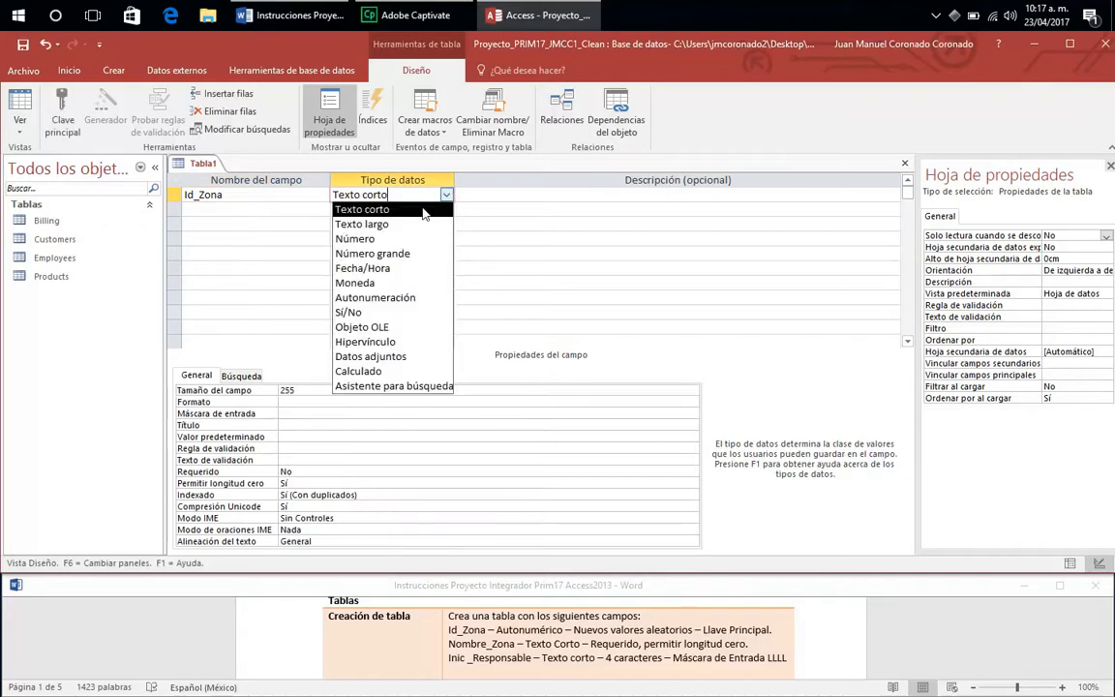
pyautogui.click(386, 297)
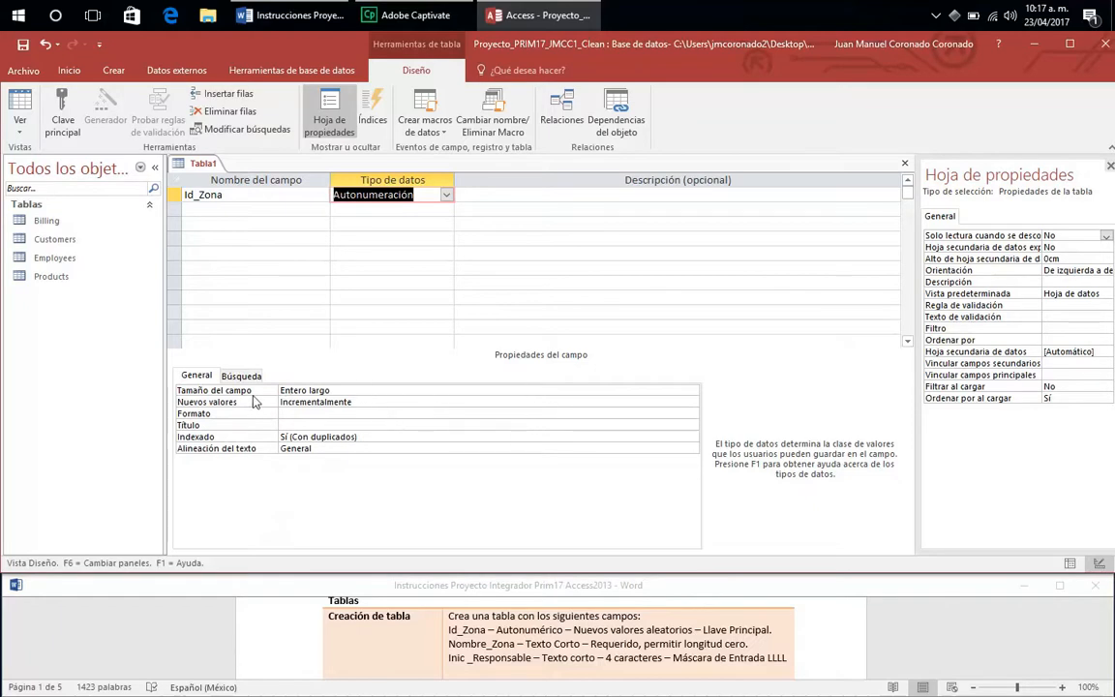
pyautogui.click(335, 404)
pyautogui.click(691, 401)
pyautogui.click(547, 424)
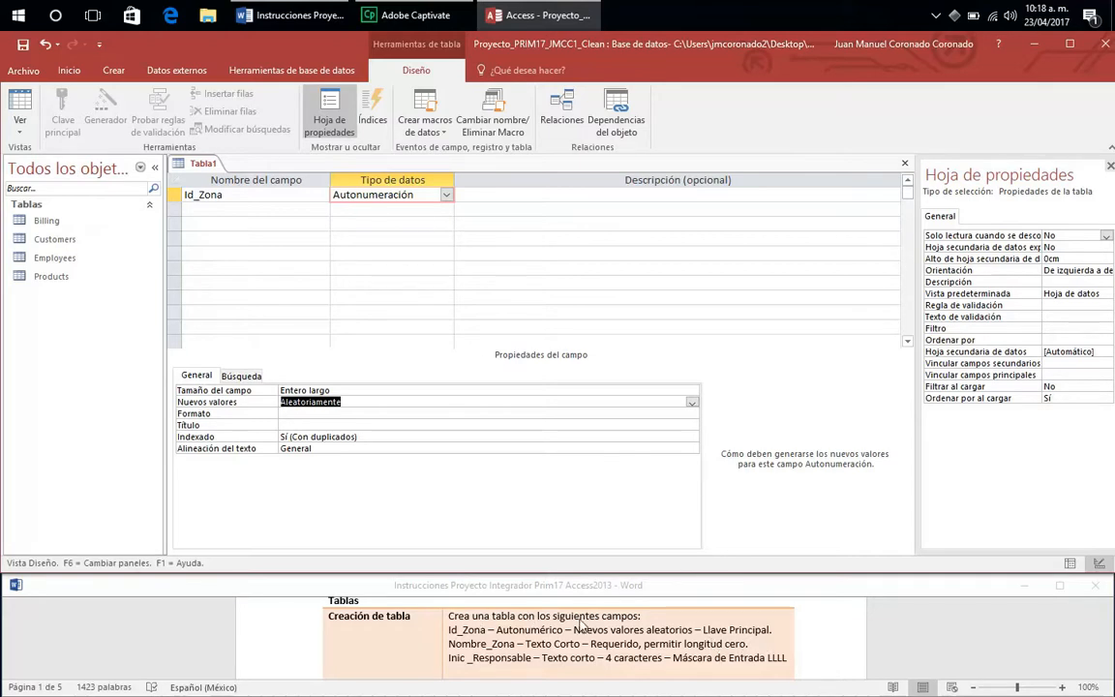
# Make Id_Zona the table's primary key (Clave principal).
pyautogui.click(177, 195)
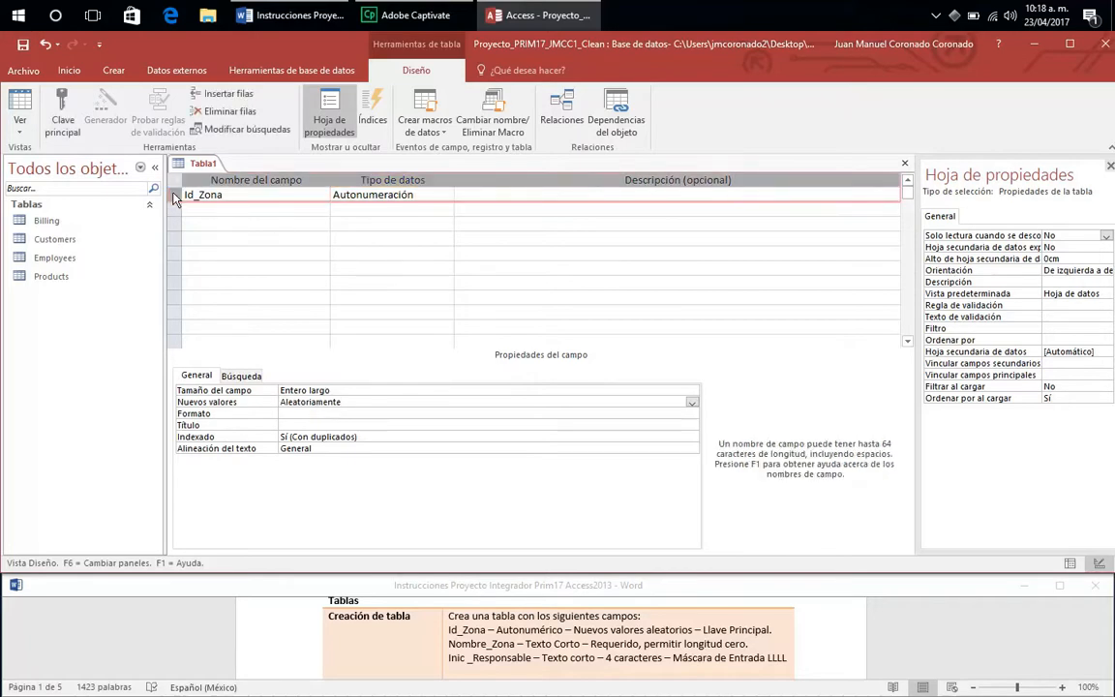
pyautogui.rightClick(175, 198)
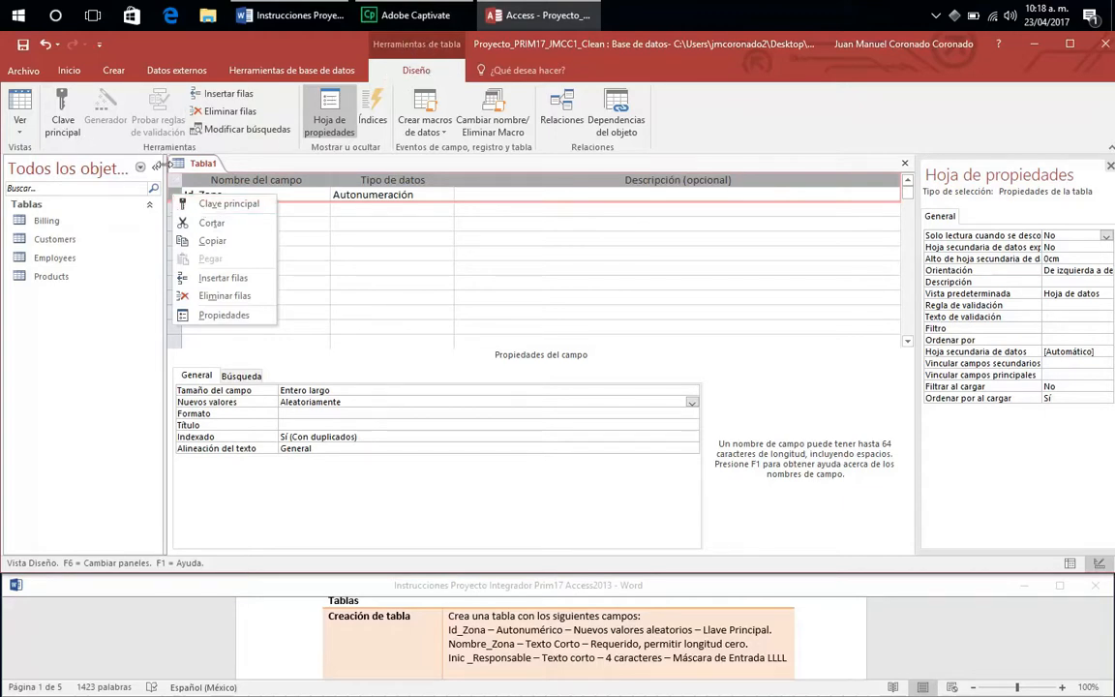
pyautogui.click(198, 204)
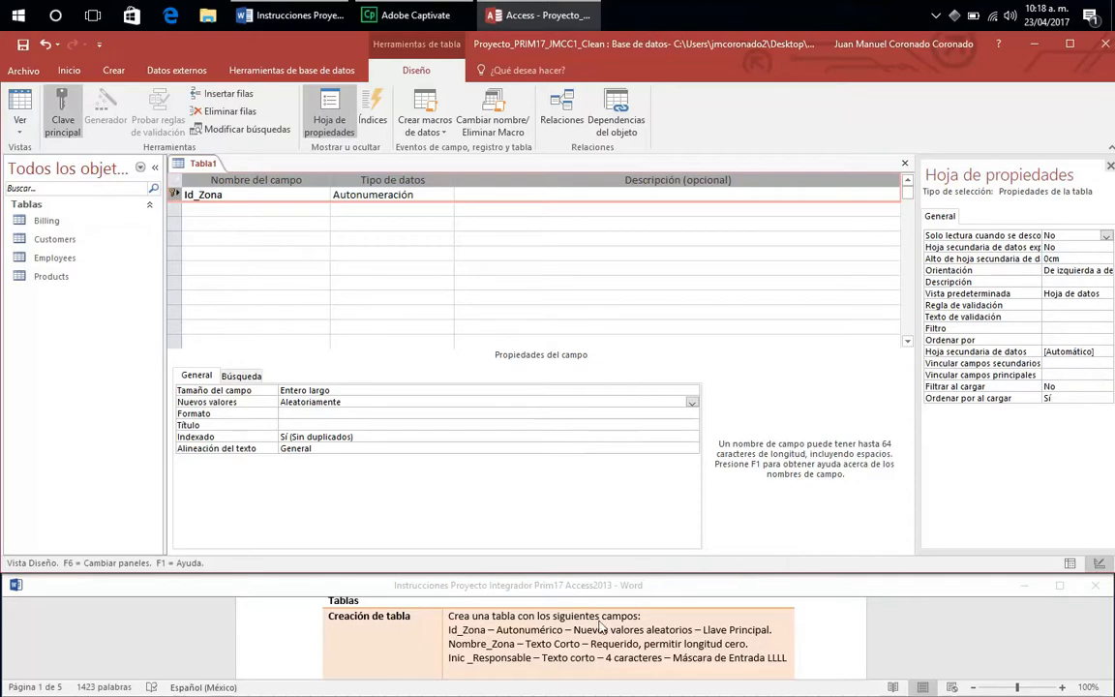
pyautogui.click(245, 212)
# Add a second field named Nombre_Zona, fixing its capitalisation, as Texto corto.
pyautogui.write('NOmbre_Zona')
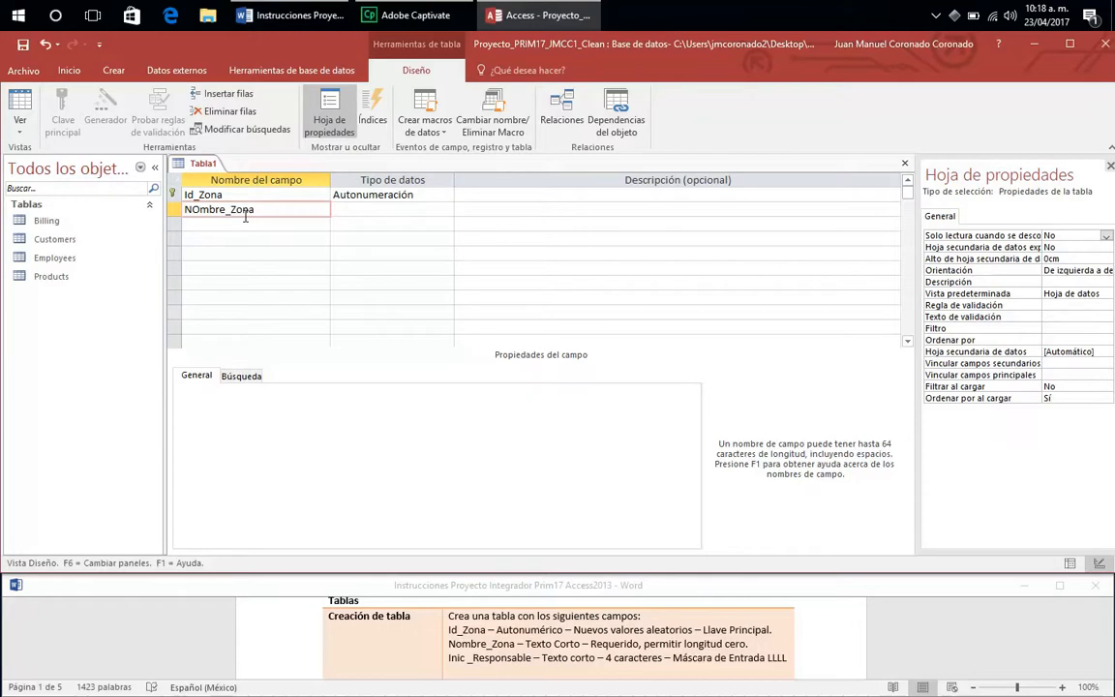
pyautogui.press('Tab')
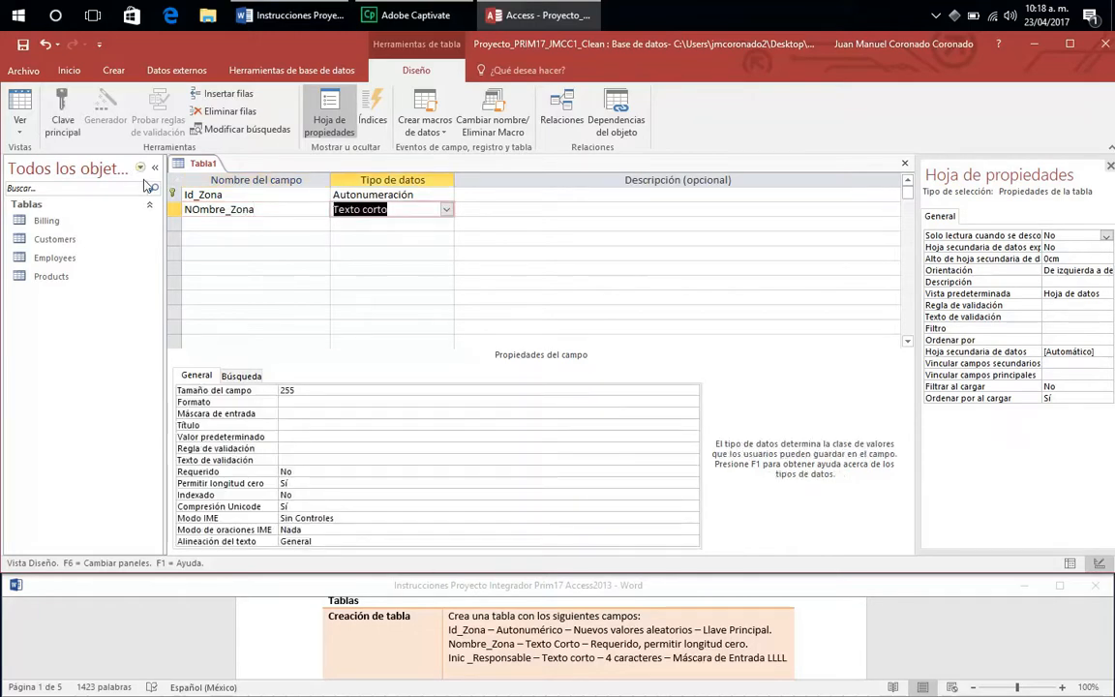
pyautogui.click(196, 209)
pyautogui.press('BackSpace')
pyautogui.write('o')
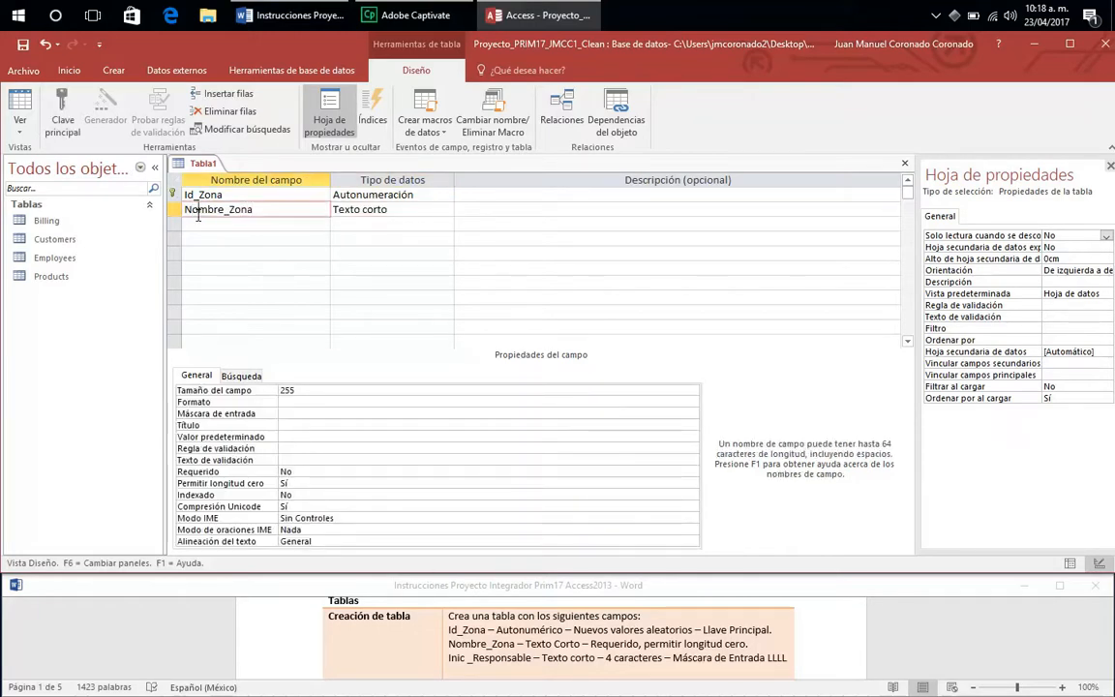
pyautogui.click(416, 209)
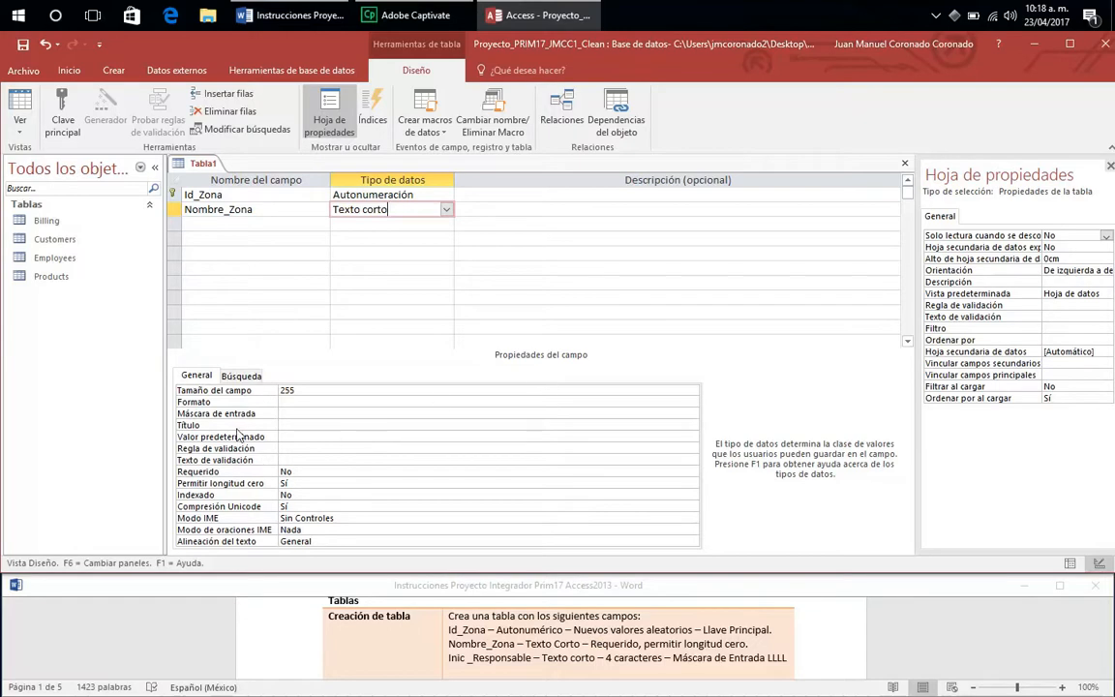
# Set Nombre_Zona's Requerido to Sí and Permitir longitud cero to Sí.
pyautogui.click(233, 473)
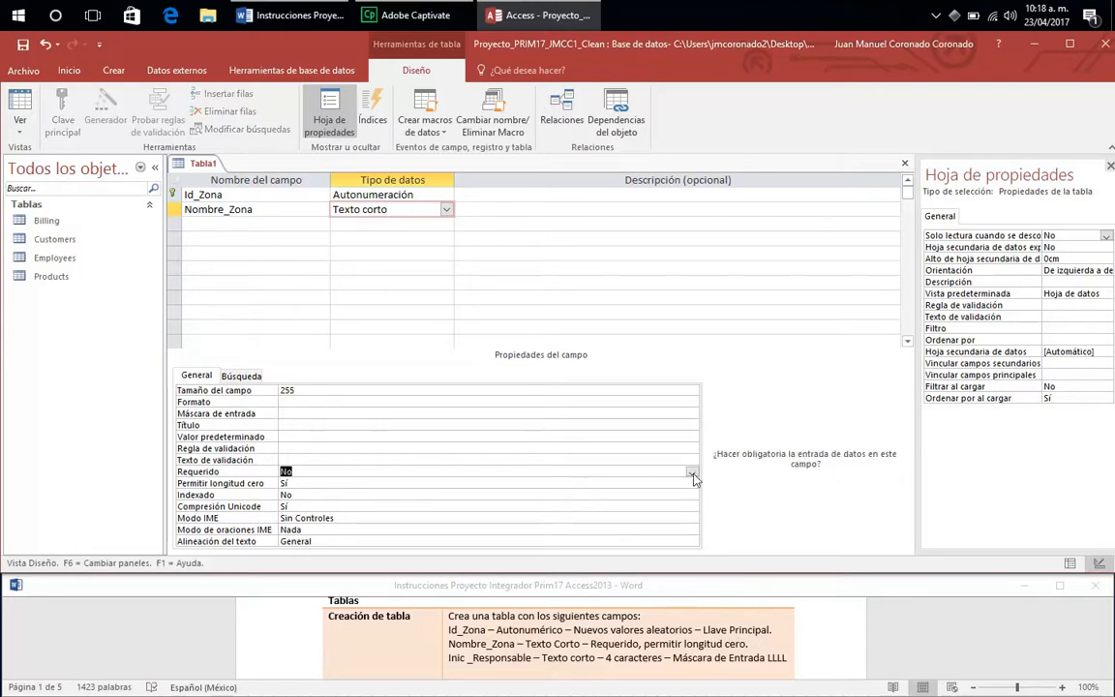
pyautogui.click(587, 471)
pyautogui.click(445, 483)
pyautogui.click(320, 483)
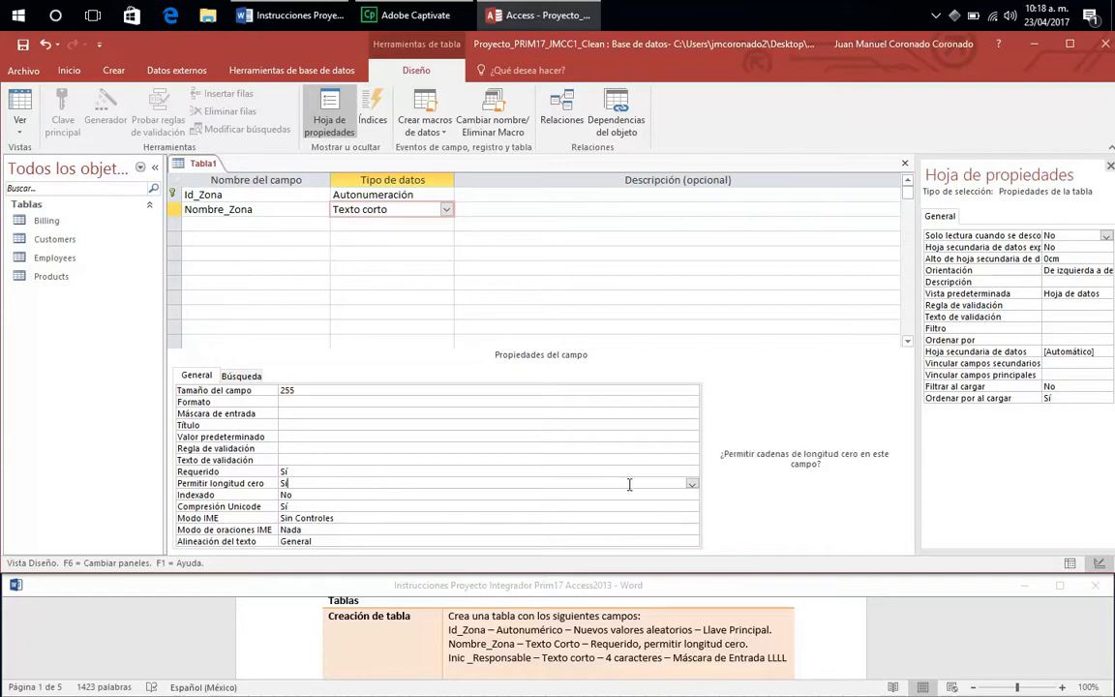
pyautogui.click(690, 482)
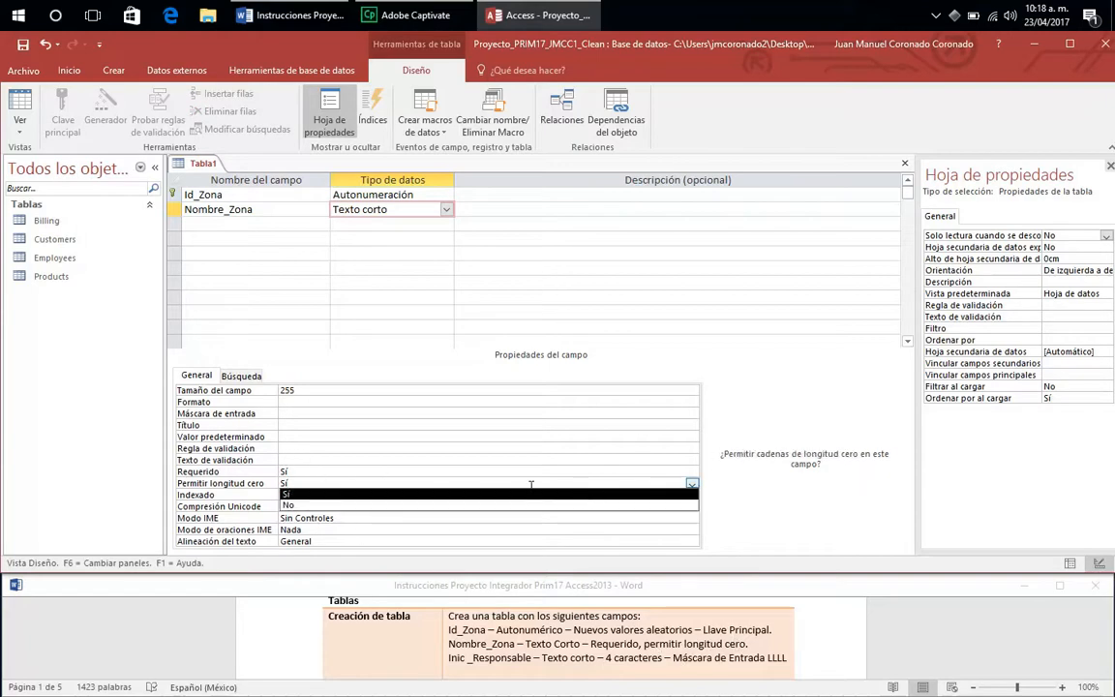
pyautogui.click(418, 494)
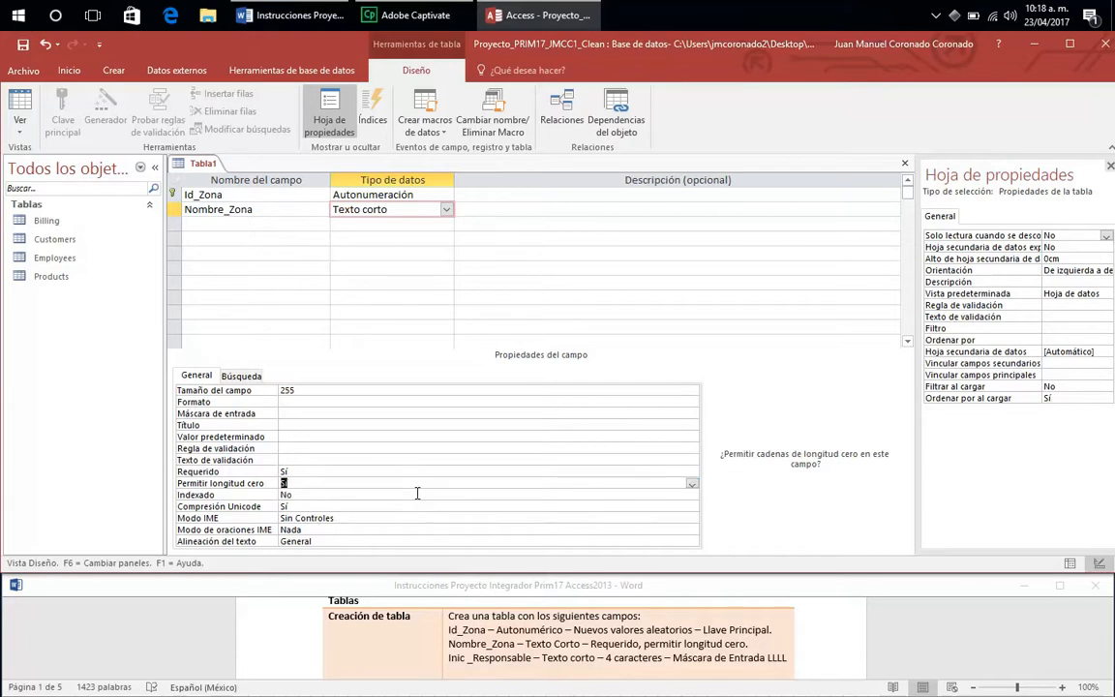
pyautogui.click(651, 647)
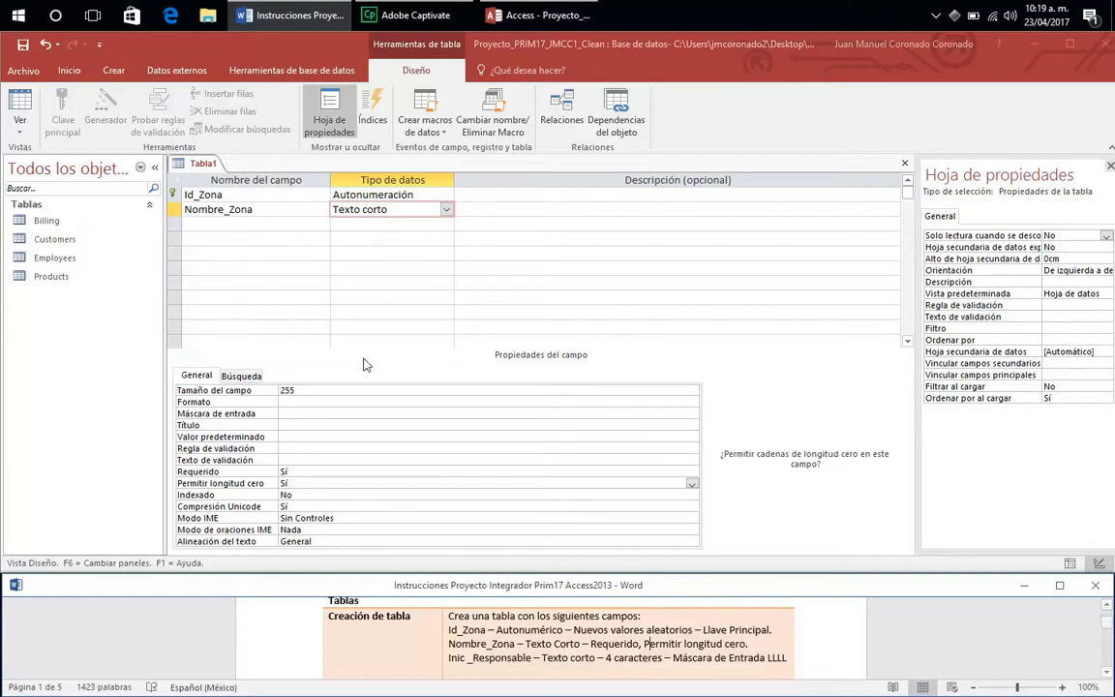
pyautogui.click(283, 226)
# Name the third field Inic_Responsable and keep its Texto corto type.
pyautogui.write('Inic')
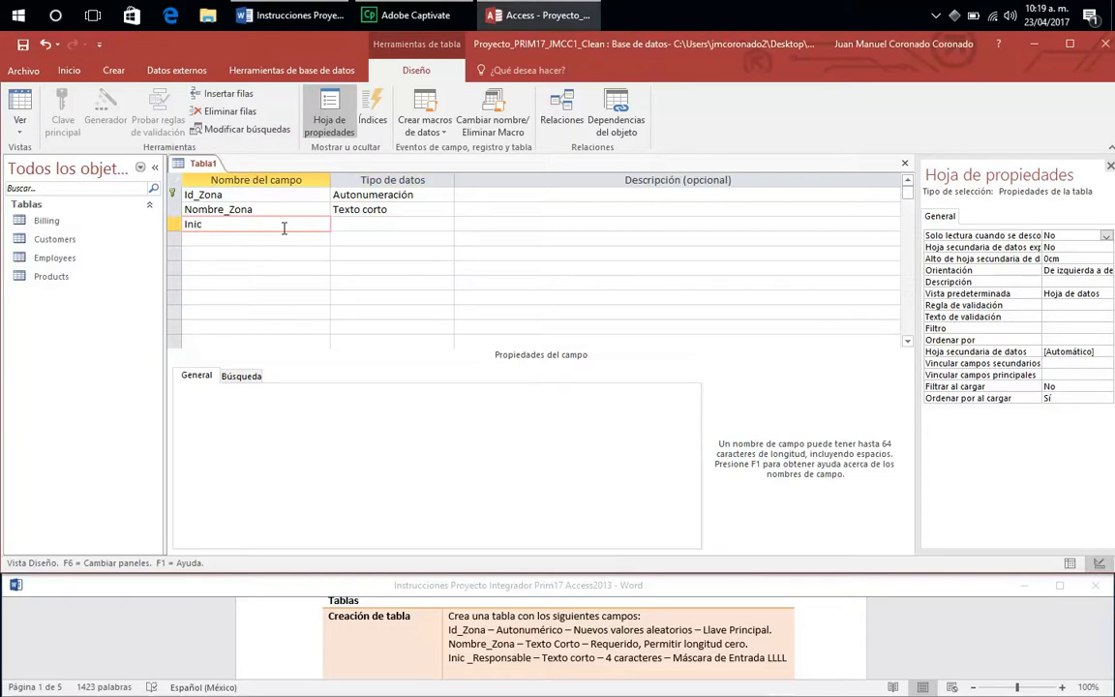
pyautogui.write('_Responsable')
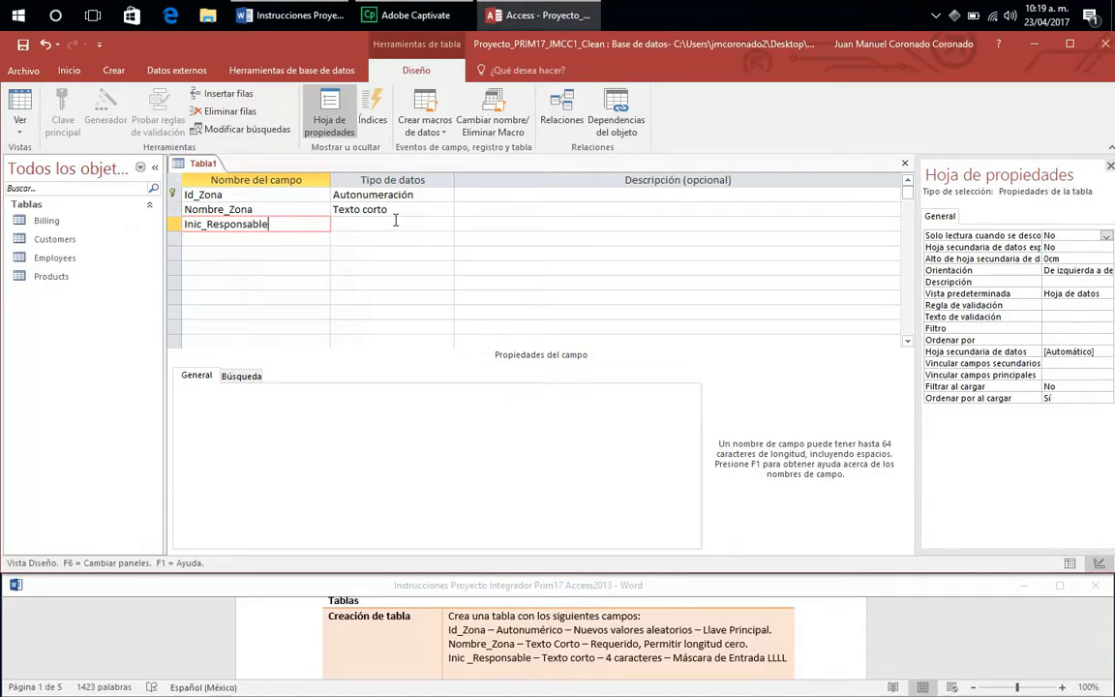
pyautogui.click(394, 221)
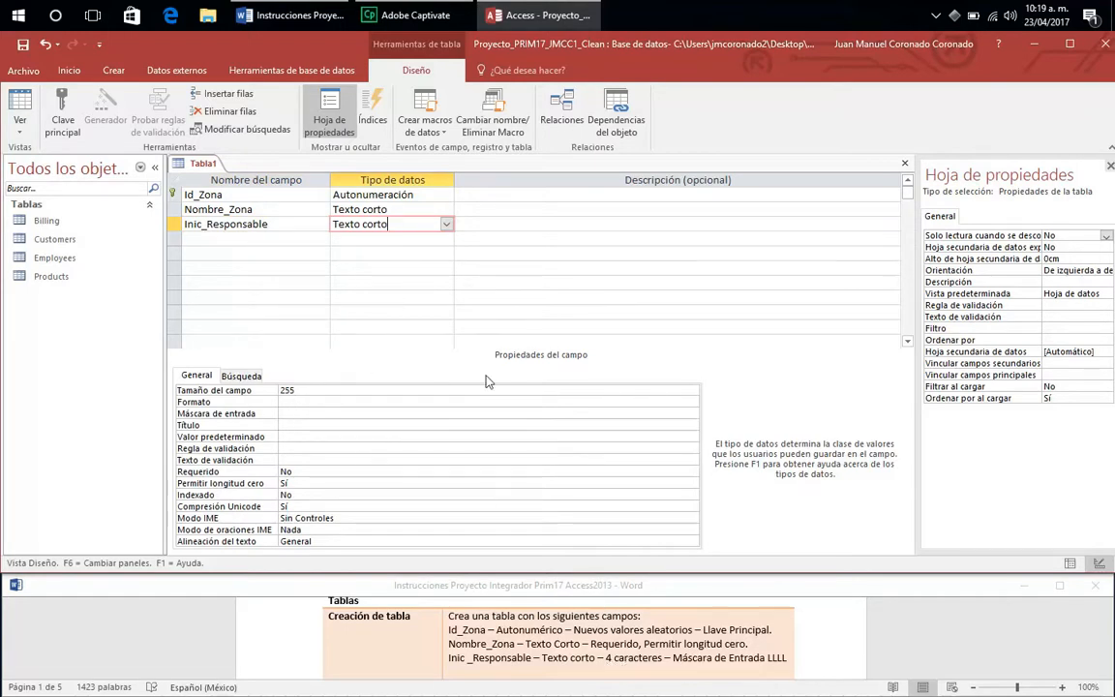
# Give Inic_Responsable a Tamaño del campo of 4 and a Máscara de entrada of LLLL.
pyautogui.moveTo(232, 380); pyautogui.dragTo(289, 405)
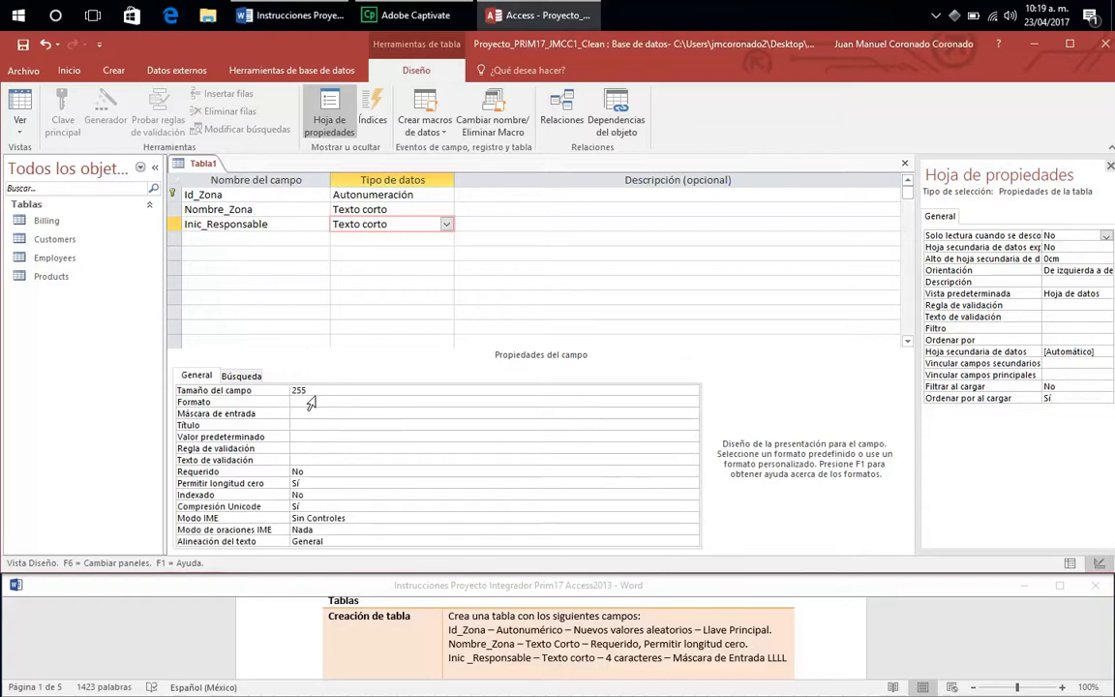
pyautogui.click(317, 390)
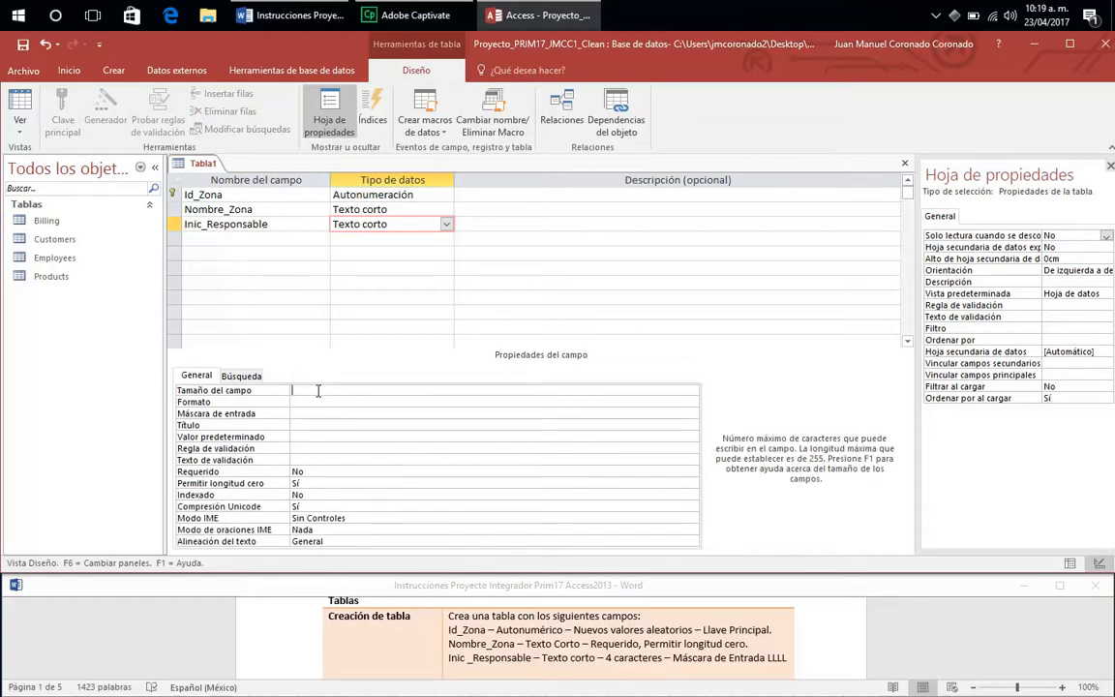
pyautogui.write('4')
pyautogui.press('Return')
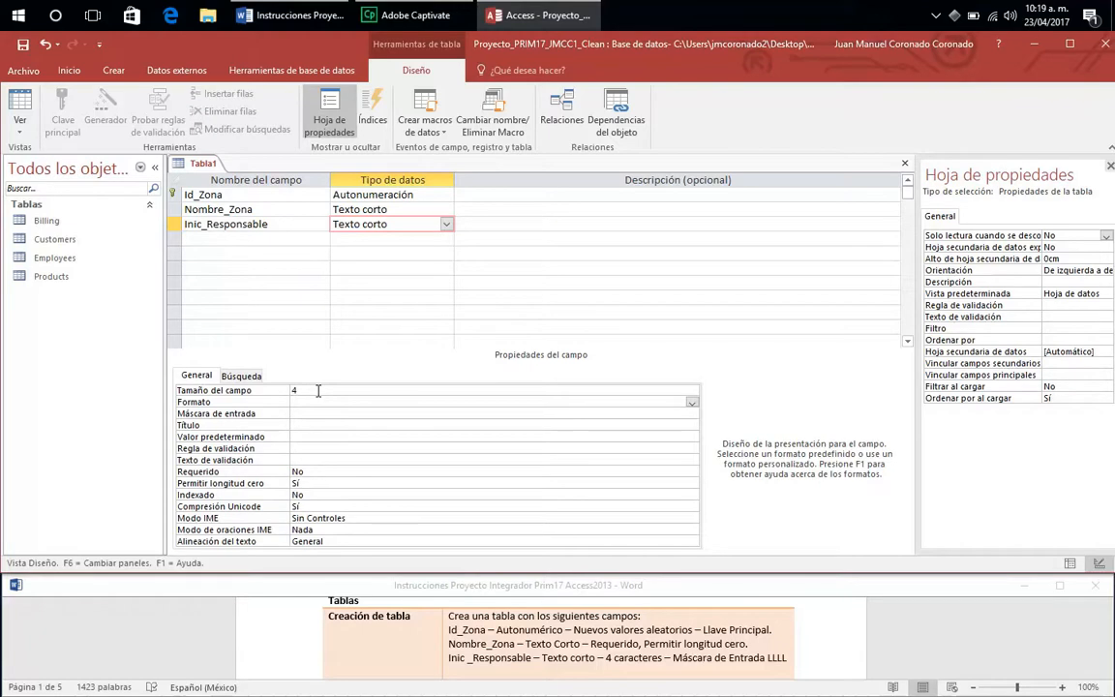
pyautogui.click(305, 413)
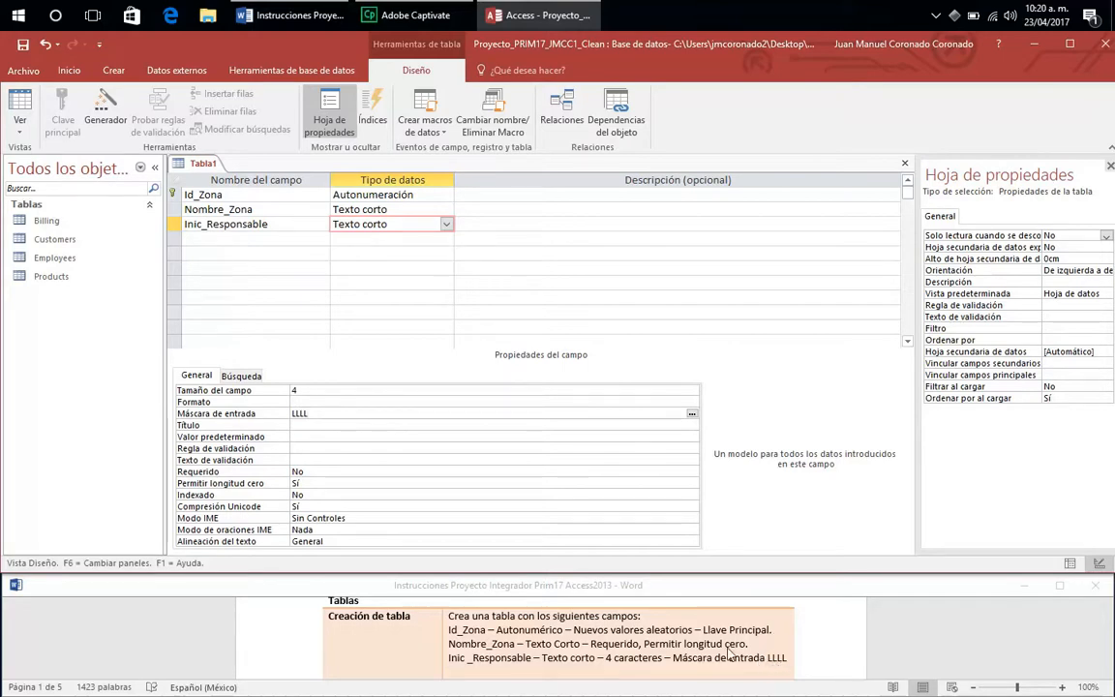
pyautogui.click(689, 643)
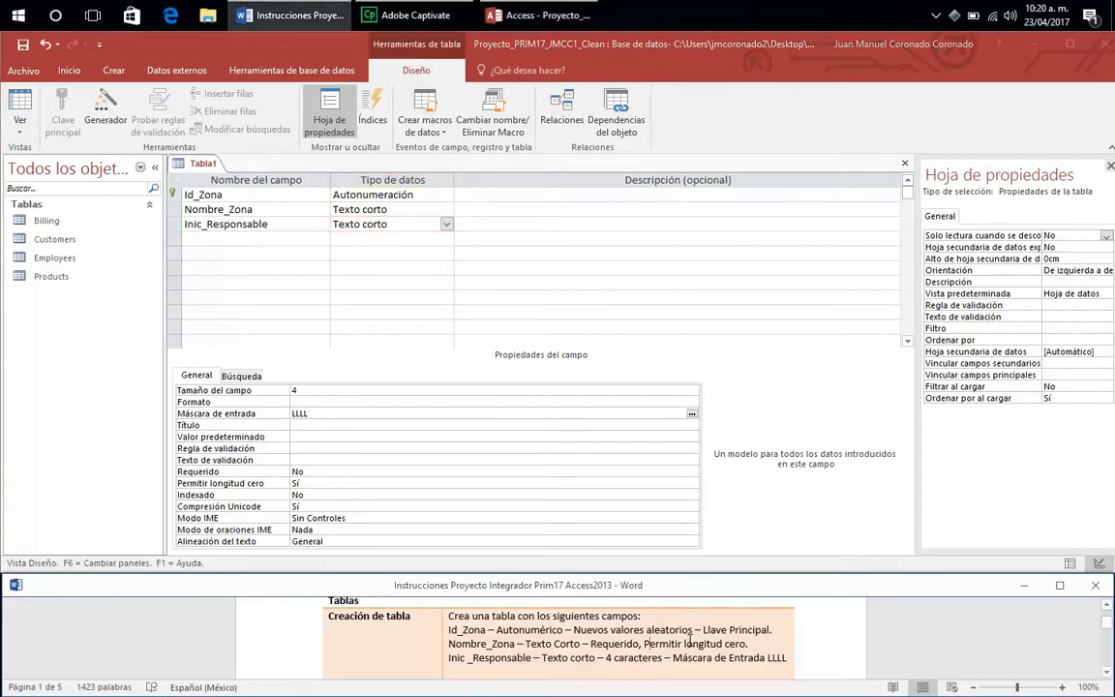
pyautogui.scroll(-2, 689, 643)
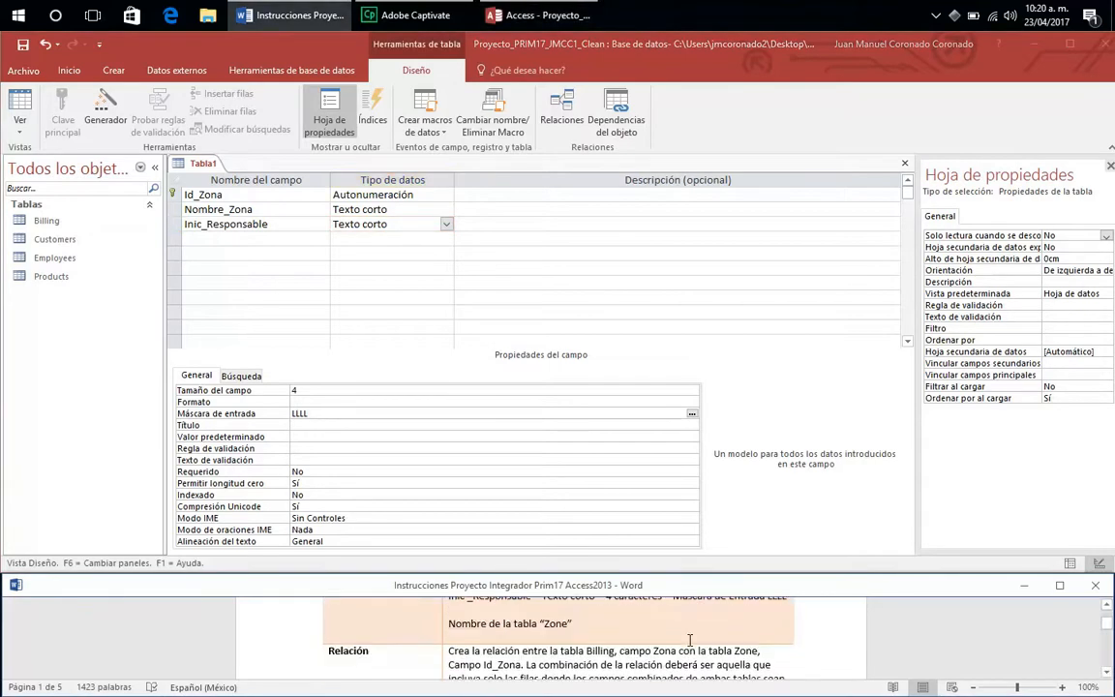
# Save Tabla1 as Zone and close its design view.
pyautogui.rightClick(201, 164)
pyautogui.click(238, 171)
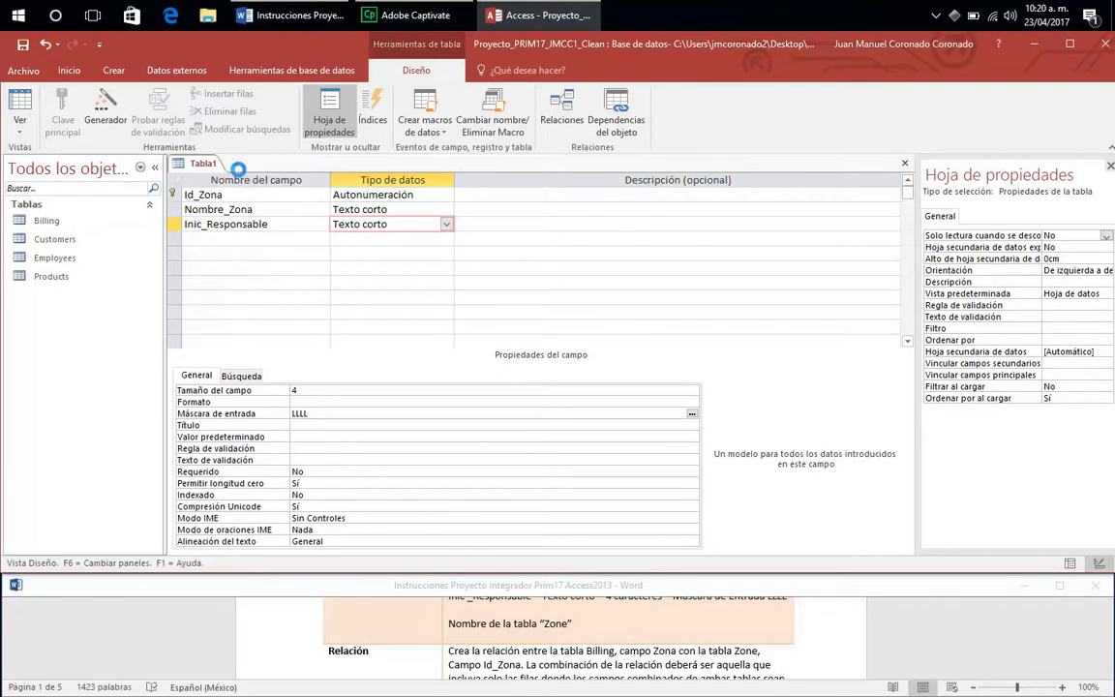
pyautogui.write('Zone')
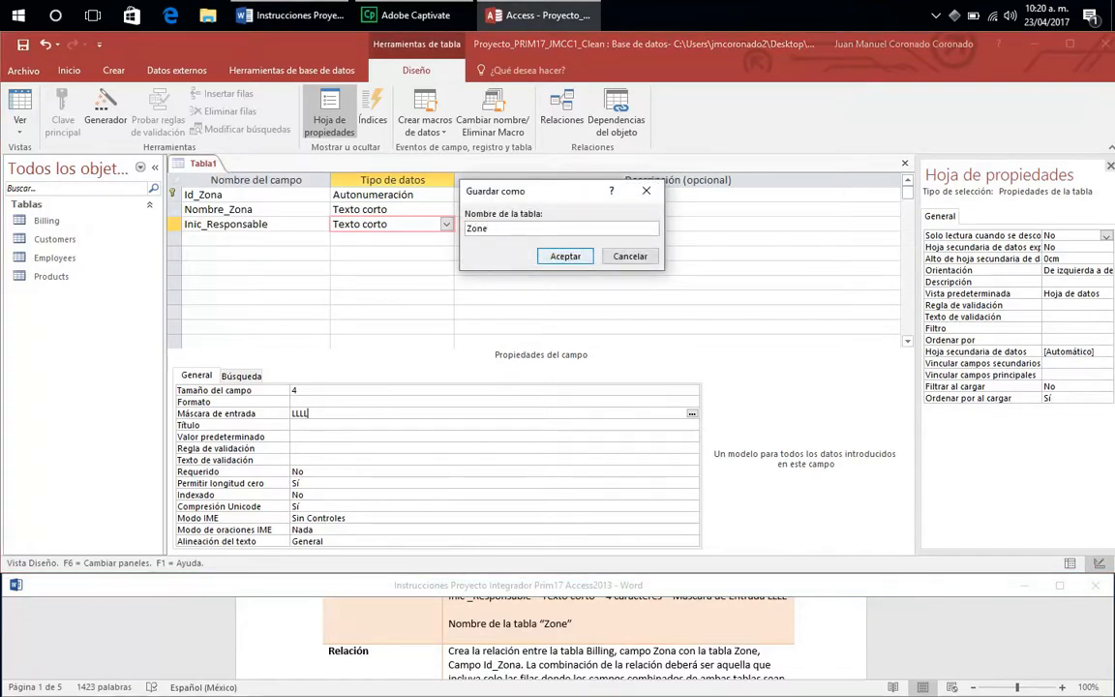
pyautogui.click(565, 256)
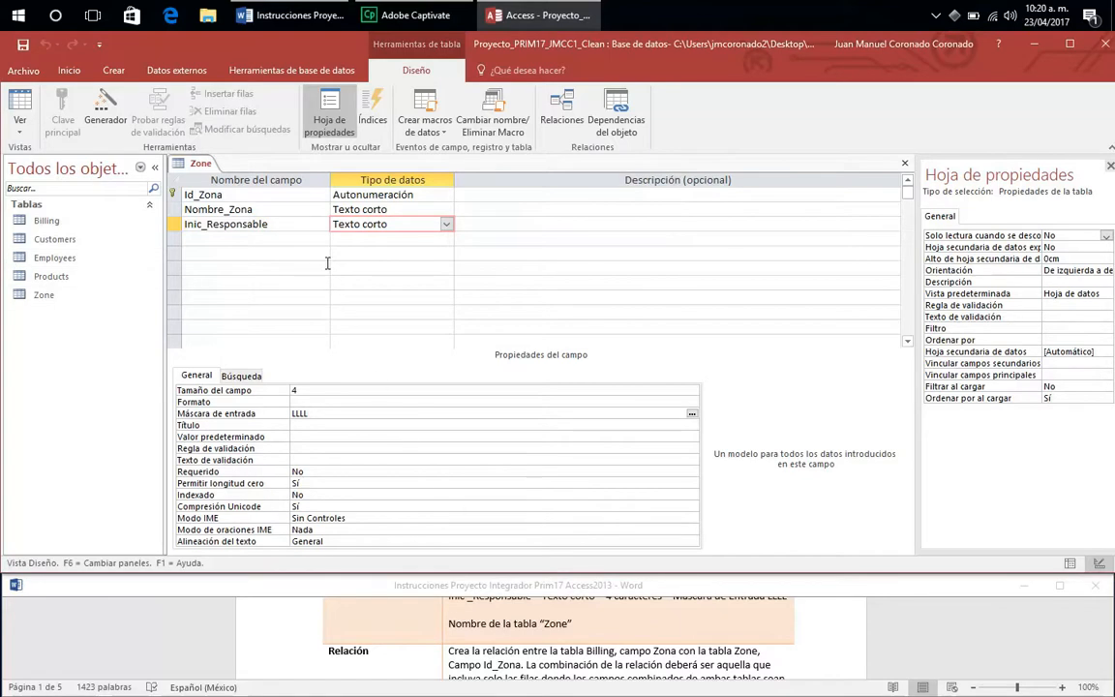
pyautogui.rightClick(199, 163)
pyautogui.click(242, 187)
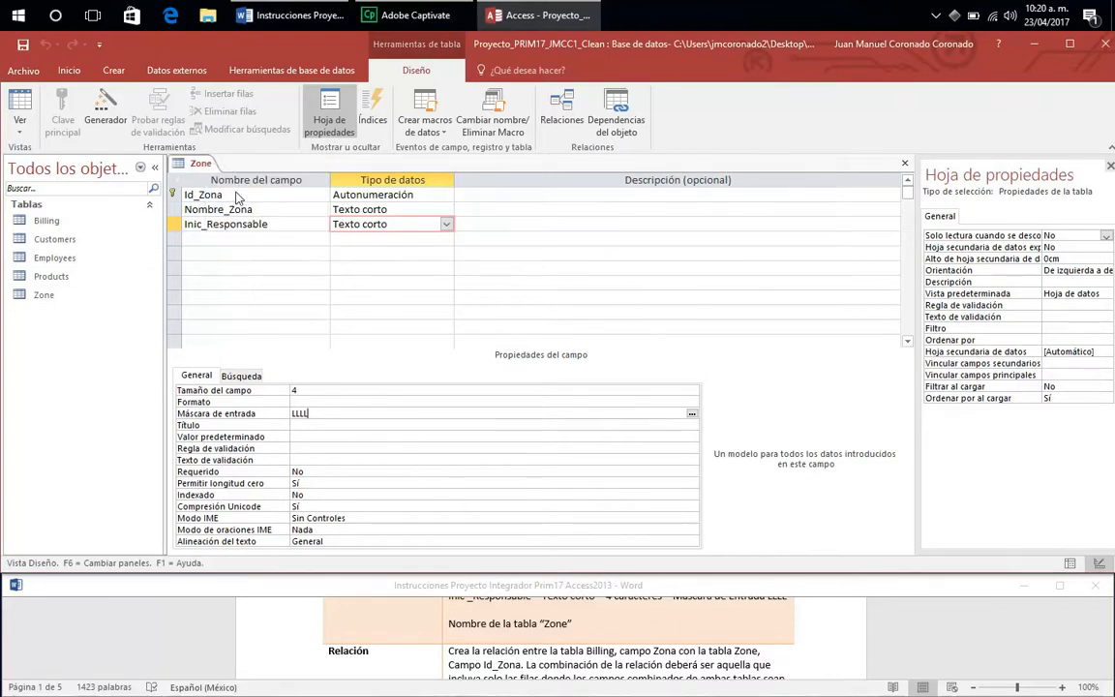
# Scroll the Word instructions to the Billing–Zone relationship task and return to Access.
pyautogui.click(519, 661)
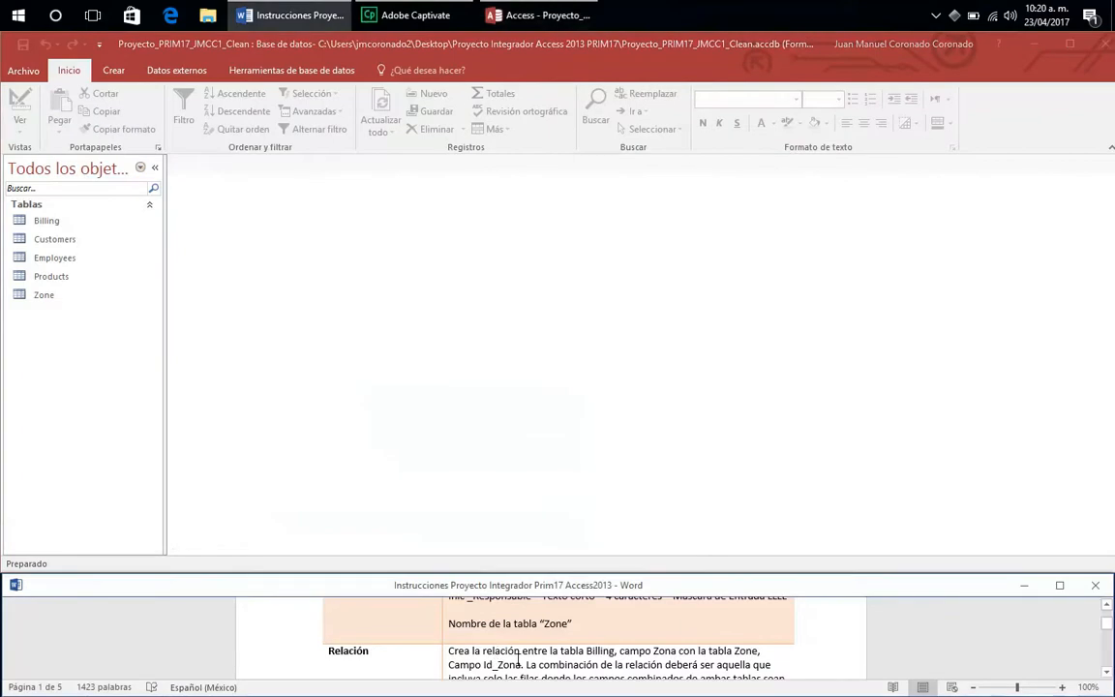
pyautogui.click(1106, 674)
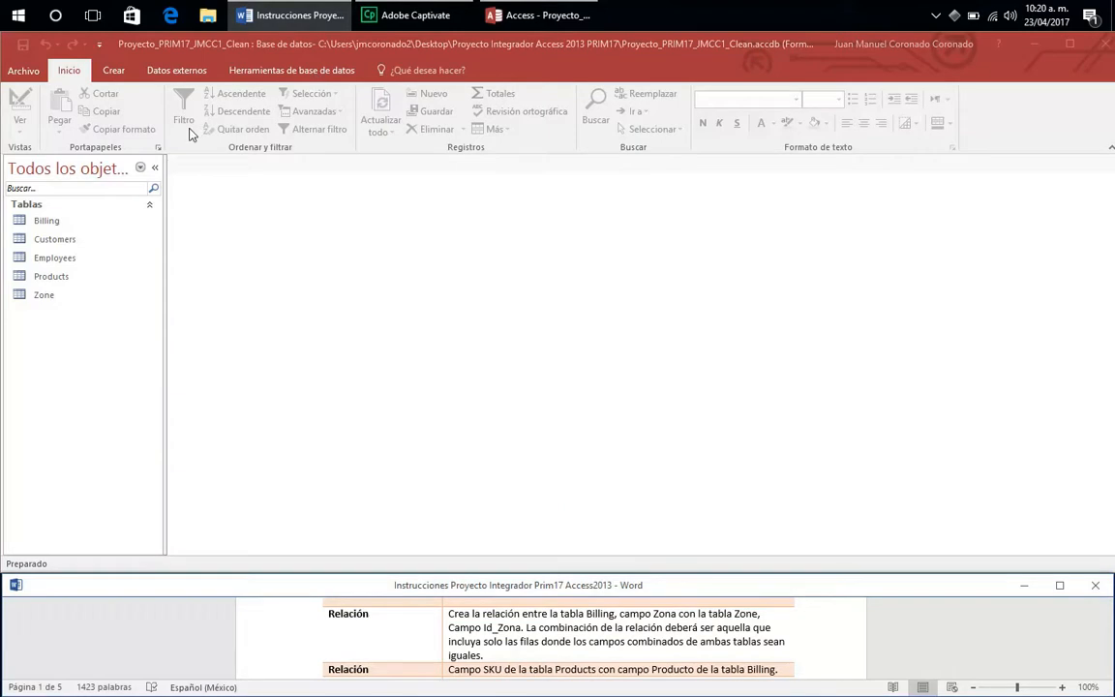
pyautogui.click(242, 76)
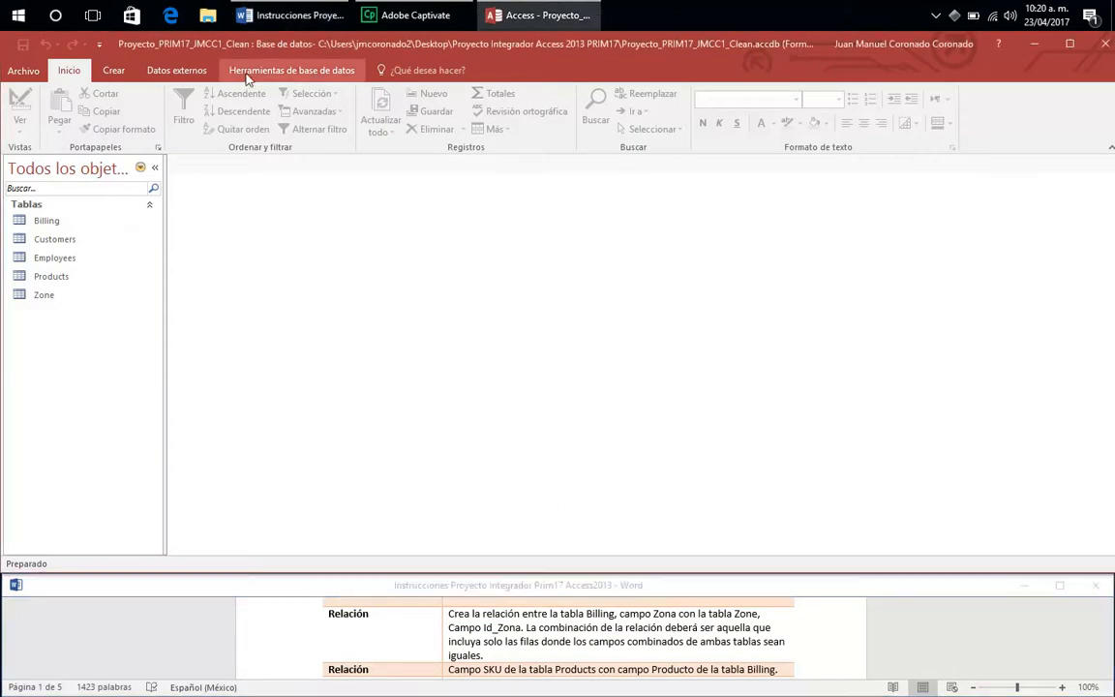
# Open the Relationships diagram and add the Zone table beside the existing four tables.
pyautogui.click(248, 77)
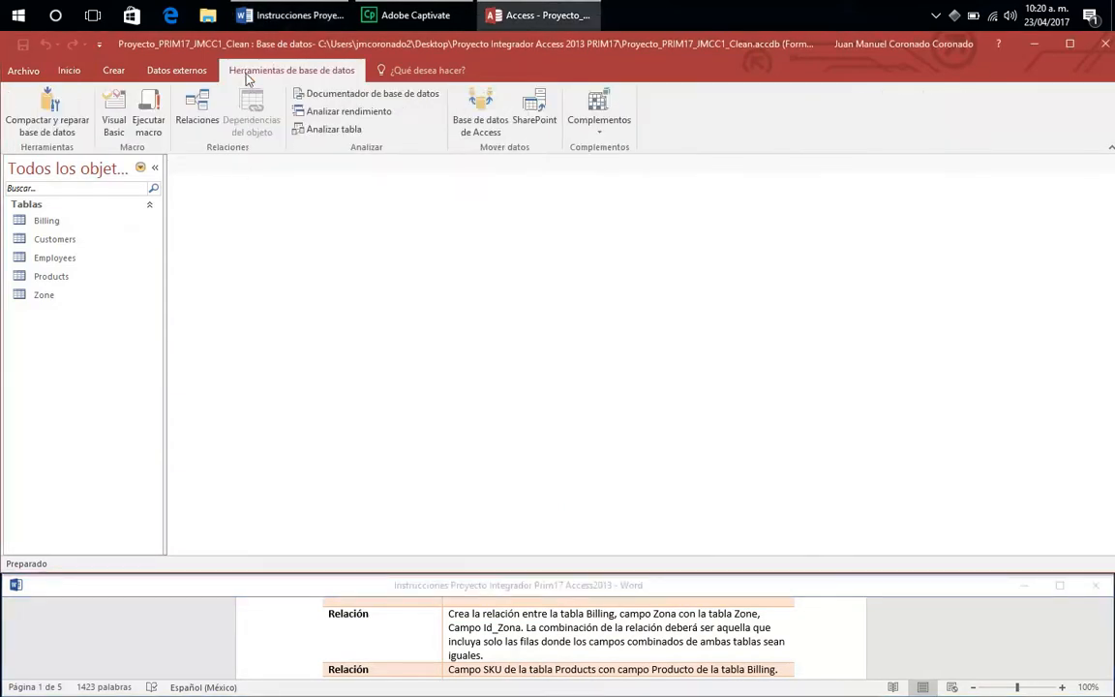
pyautogui.click(200, 122)
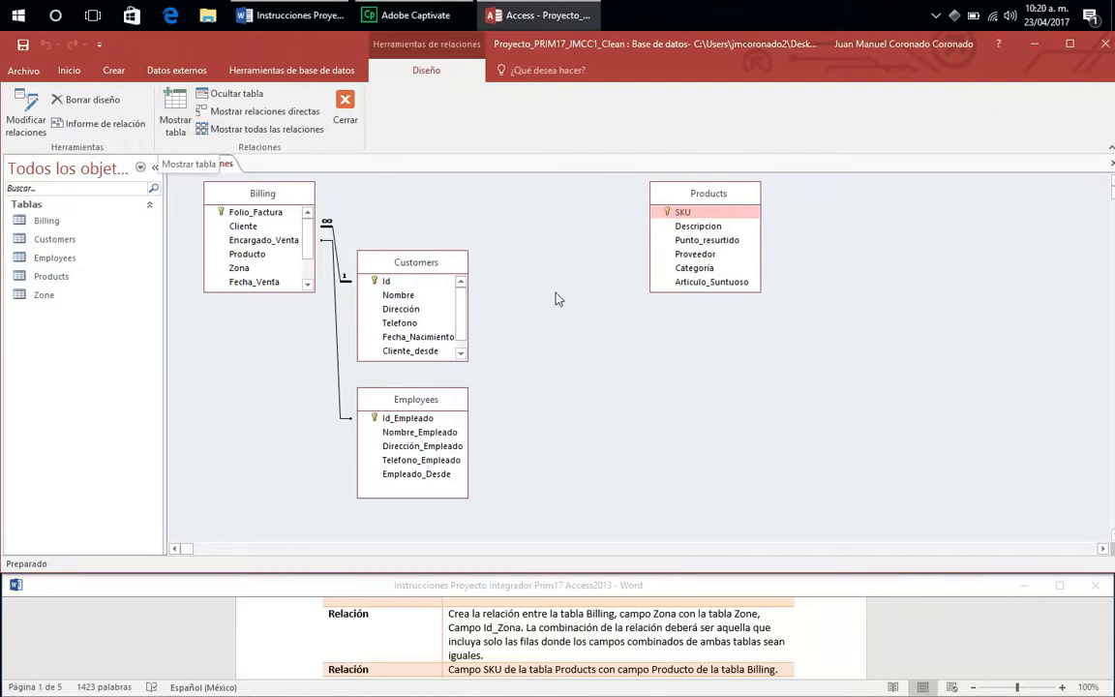
pyautogui.doubleClick(531, 269)
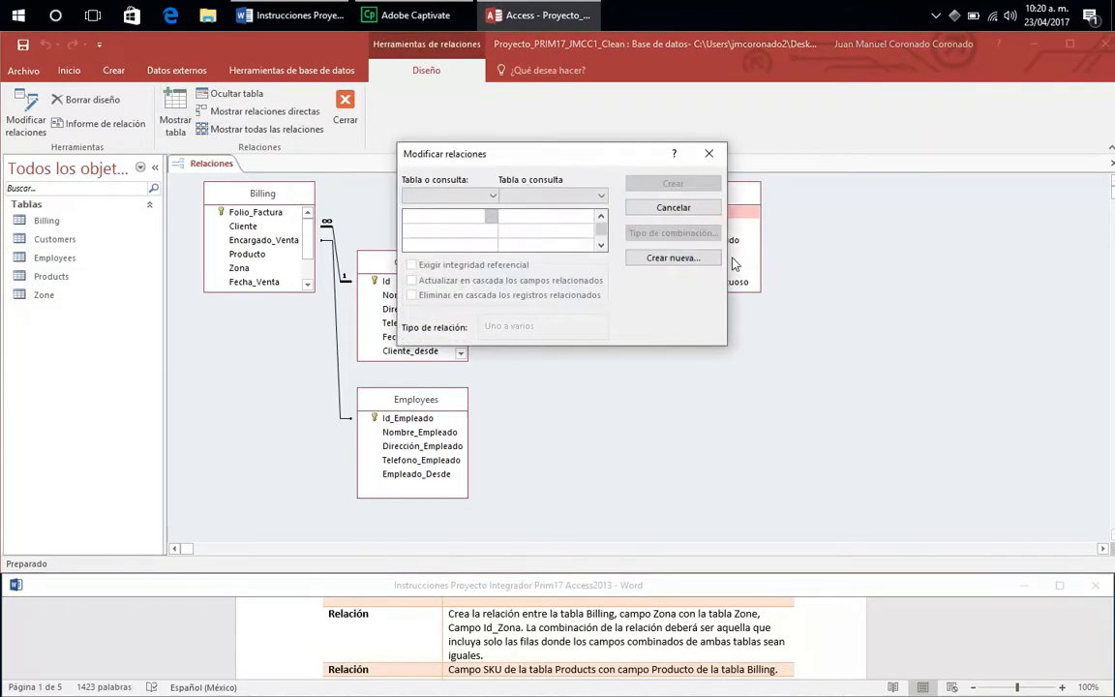
pyautogui.click(672, 206)
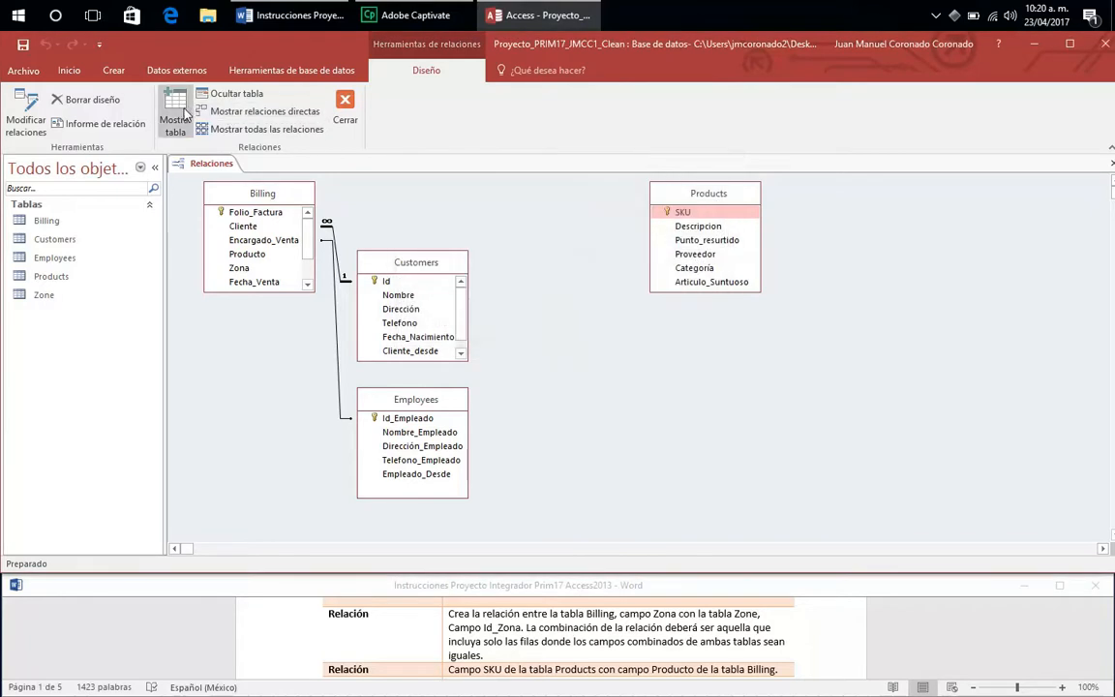
pyautogui.rightClick(569, 292)
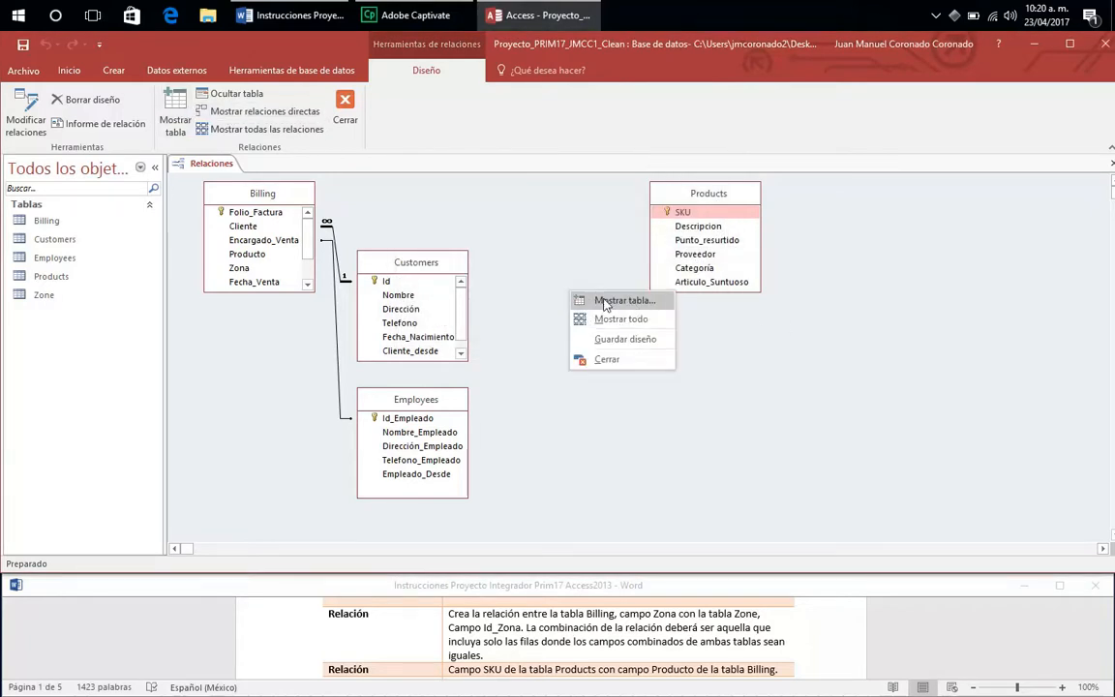
pyautogui.click(621, 299)
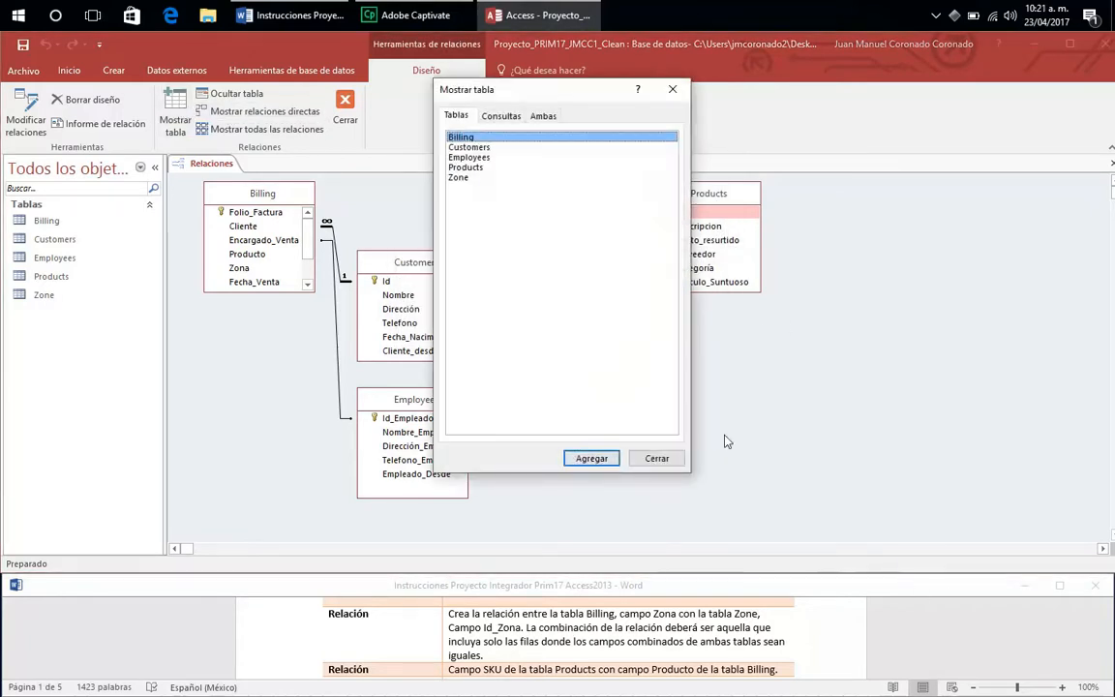
pyautogui.click(466, 178)
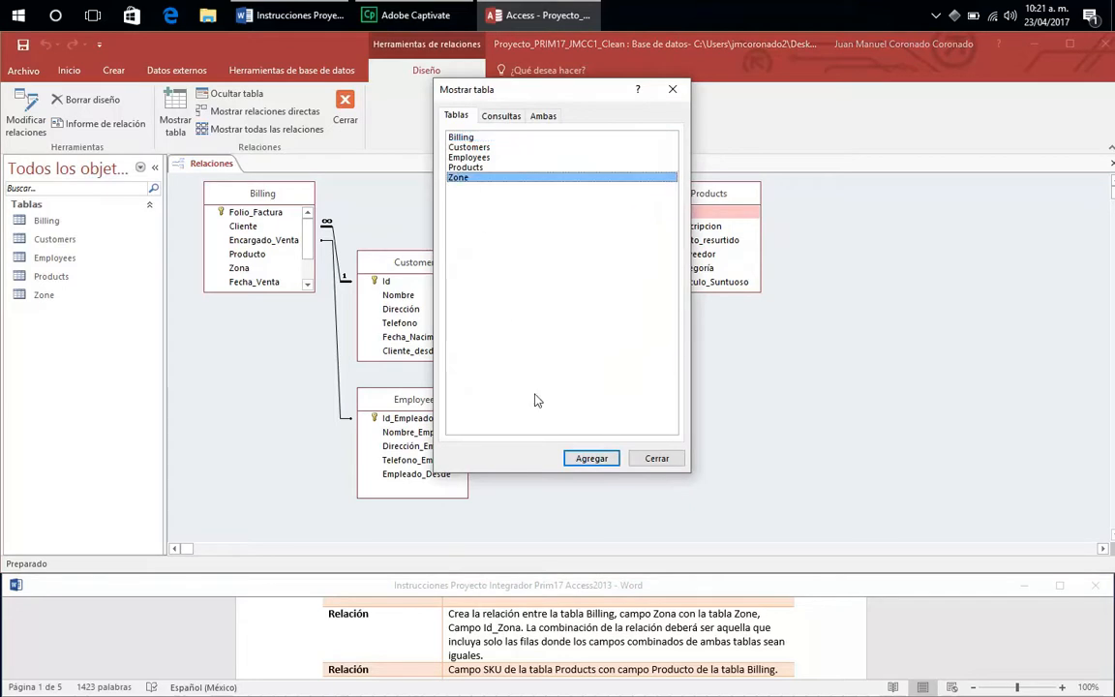
pyautogui.click(589, 458)
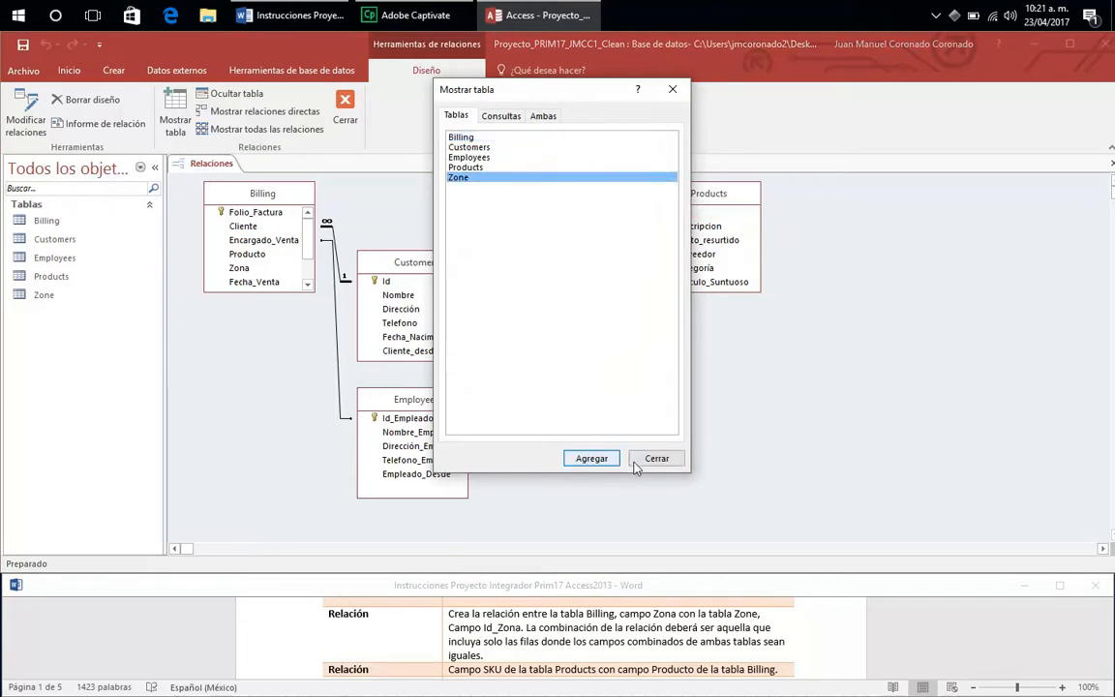
pyautogui.click(643, 461)
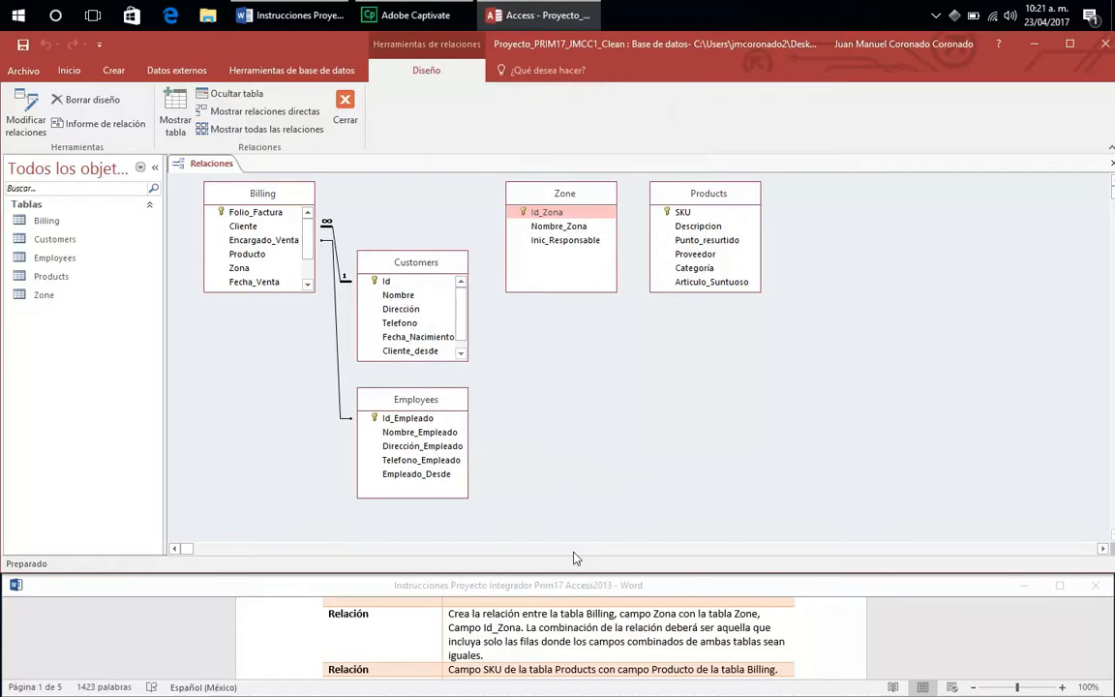
# Relate Zone's Id_Zona to Billing's Zona using join type 1, only matching rows.
pyautogui.moveTo(563, 215); pyautogui.dragTo(237, 267)
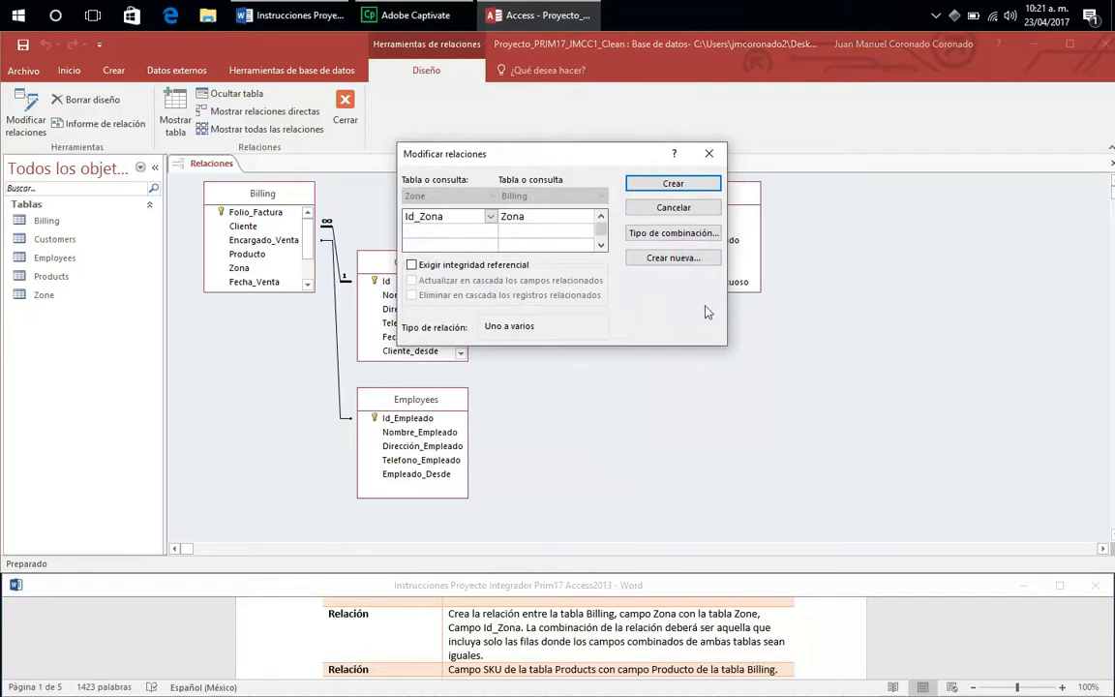
pyautogui.click(639, 233)
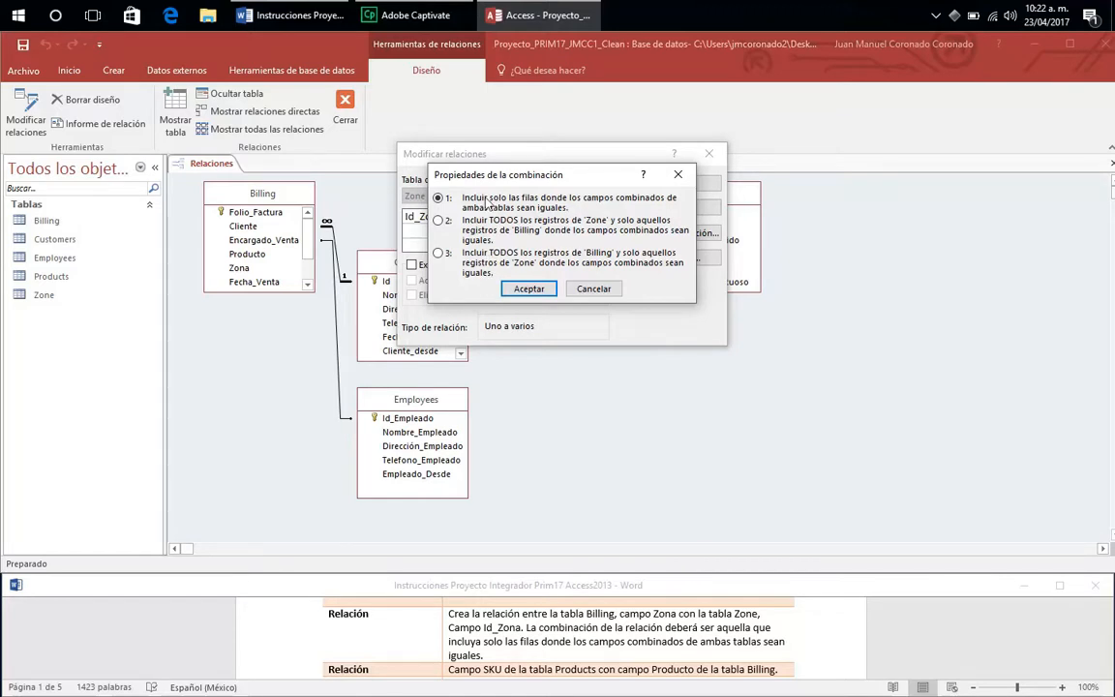
pyautogui.click(528, 290)
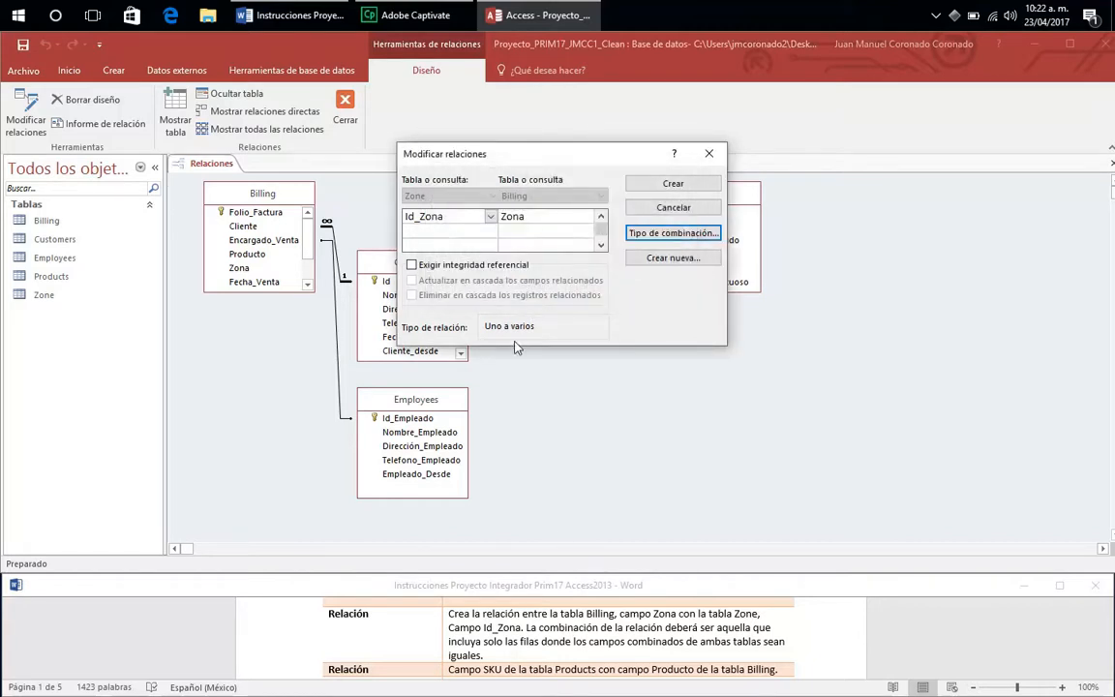
pyautogui.click(666, 188)
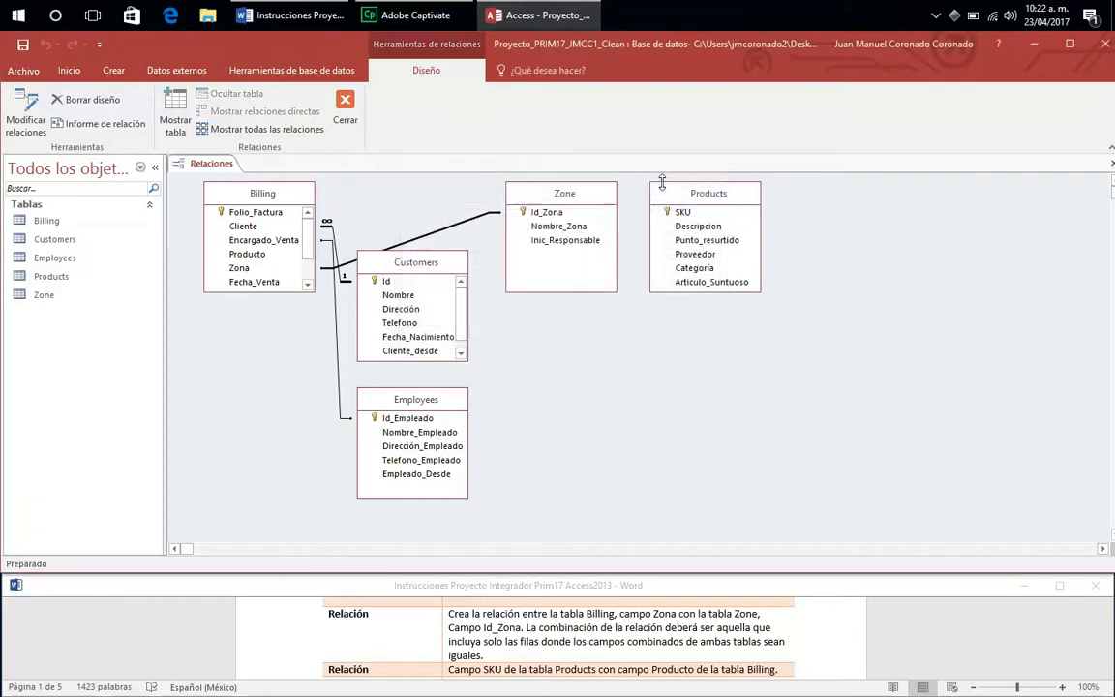
pyautogui.moveTo(550, 208)
pyautogui.mouseDown()
pyautogui.moveTo(242, 401)
pyautogui.moveTo(590, 404)
pyautogui.moveTo(573, 252)
pyautogui.moveTo(549, 221)
pyautogui.moveTo(575, 212)
pyautogui.moveTo(542, 208)
pyautogui.mouseUp()
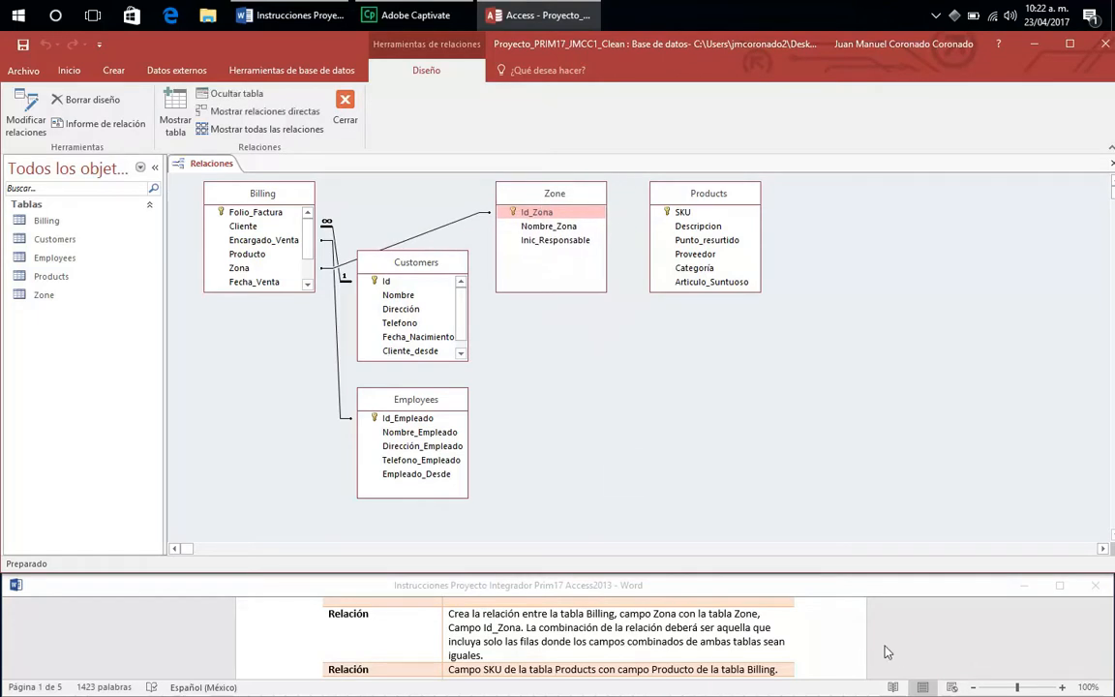
# Place Zone lower left, Billing centred, Customers and Employees right, and Products far right.
pyautogui.click(805, 586)
pyautogui.click(1106, 672)
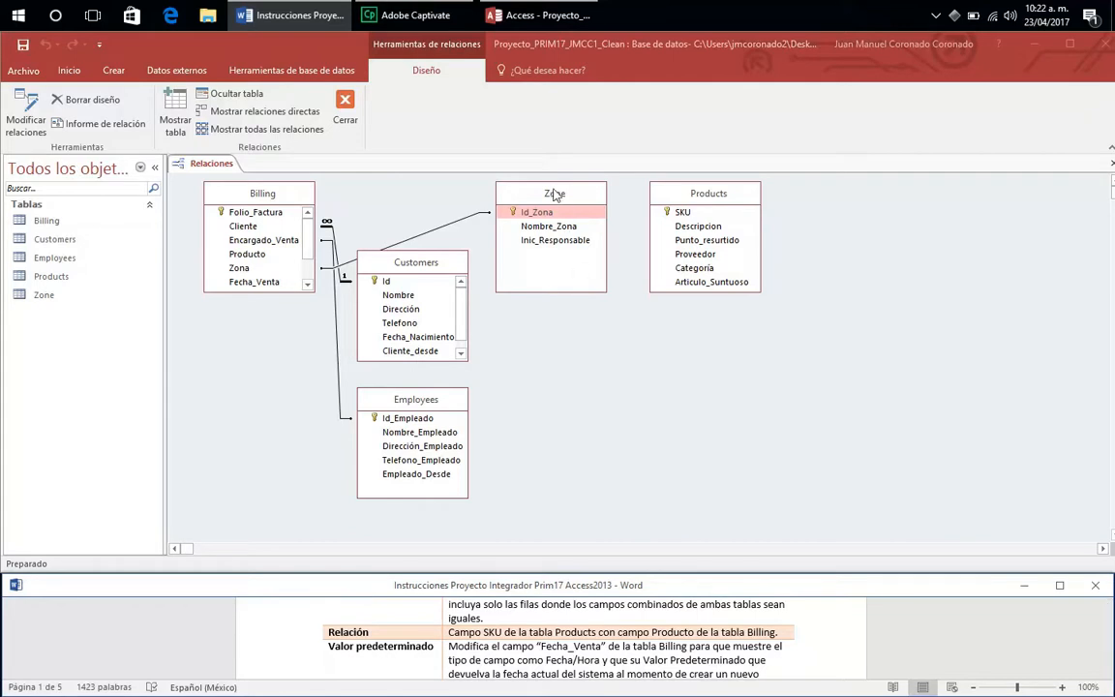
pyautogui.moveTo(555, 193); pyautogui.dragTo(222, 419)
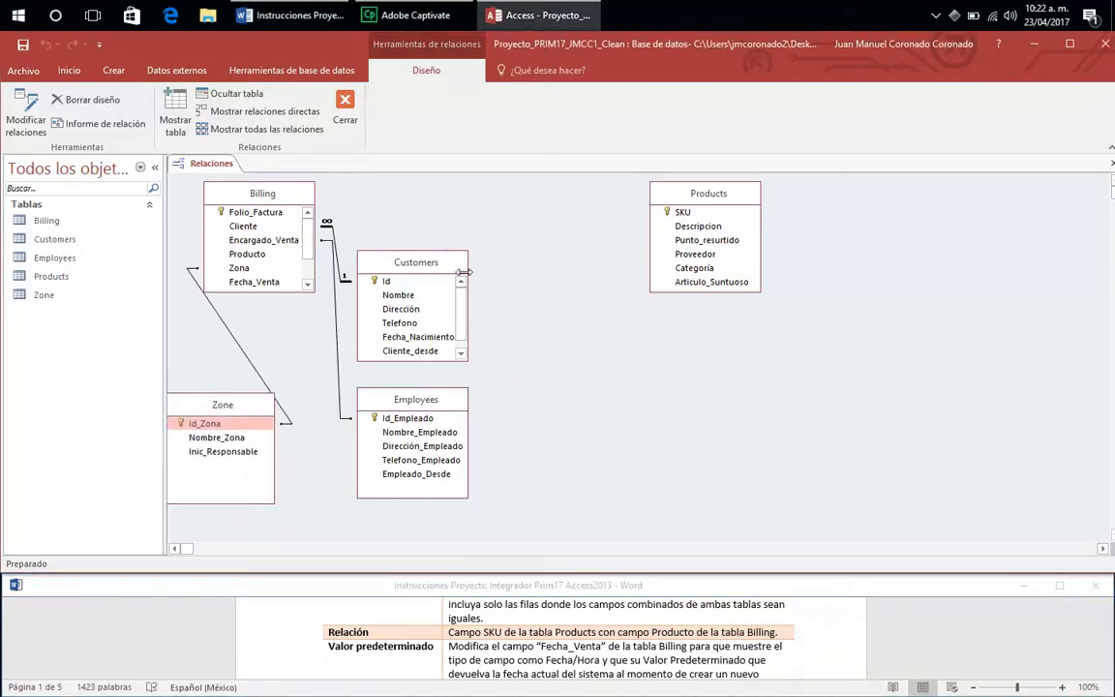
pyautogui.moveTo(433, 256); pyautogui.dragTo(522, 282)
pyautogui.moveTo(595, 300); pyautogui.dragTo(597, 301)
pyautogui.moveTo(416, 399); pyautogui.dragTo(546, 424)
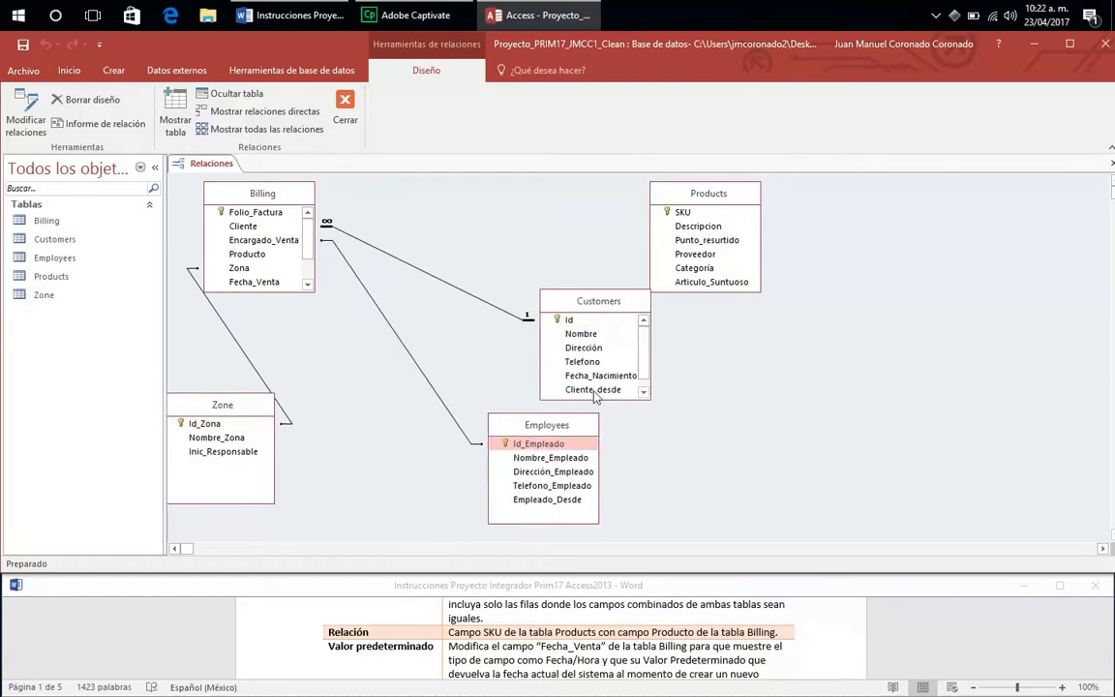
pyautogui.moveTo(714, 198); pyautogui.dragTo(977, 235)
pyautogui.moveTo(599, 303); pyautogui.dragTo(752, 306)
pyautogui.moveTo(565, 424); pyautogui.dragTo(657, 429)
pyautogui.moveTo(273, 188); pyautogui.dragTo(445, 231)
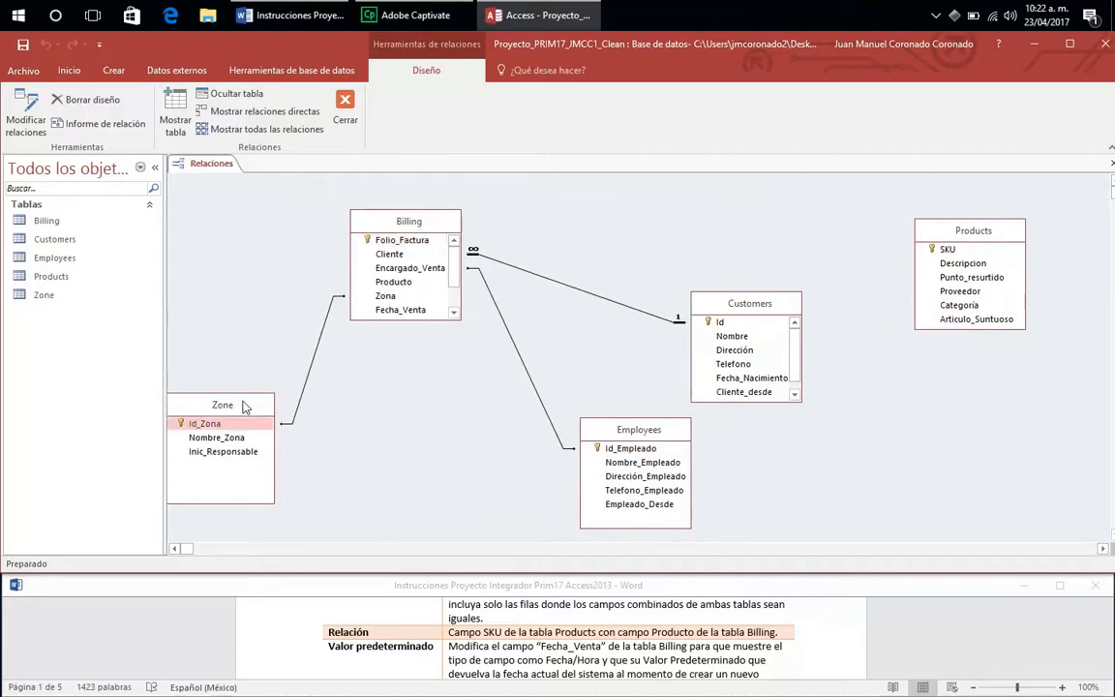
pyautogui.moveTo(232, 401); pyautogui.dragTo(259, 391)
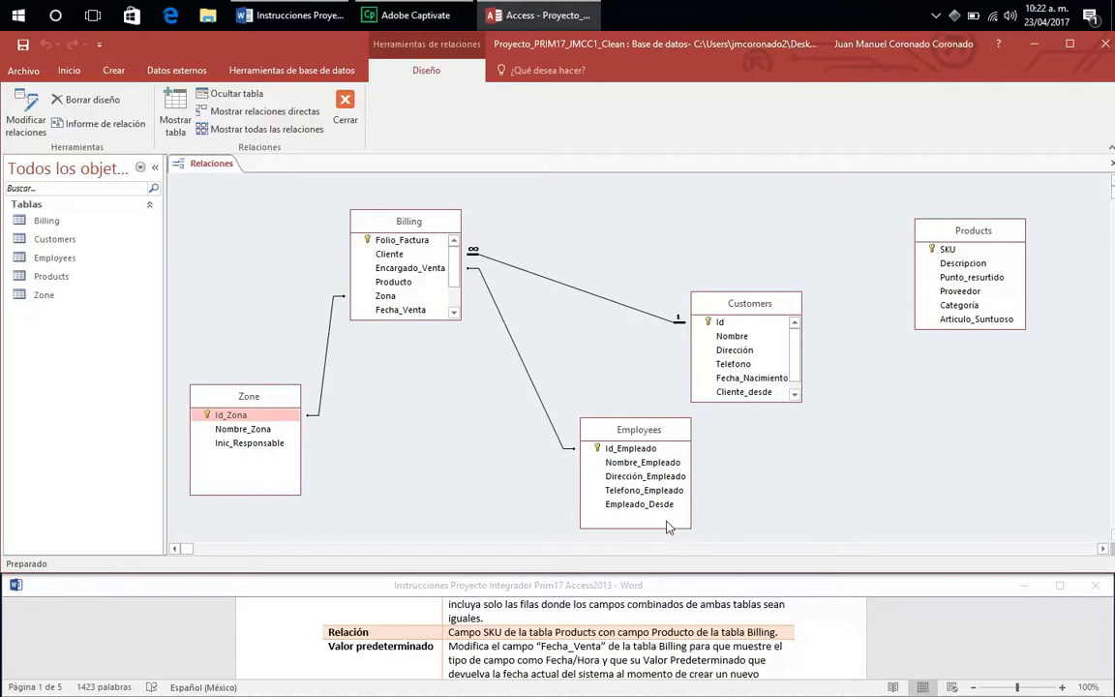
pyautogui.scroll(1, 541, 619)
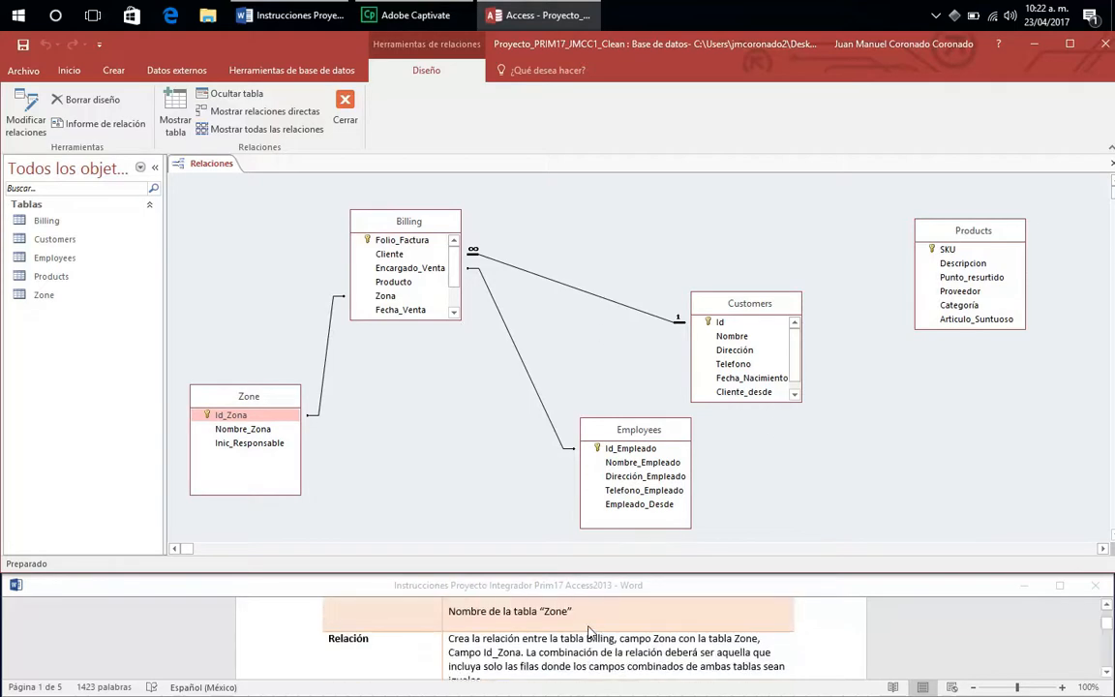
pyautogui.click(1106, 670)
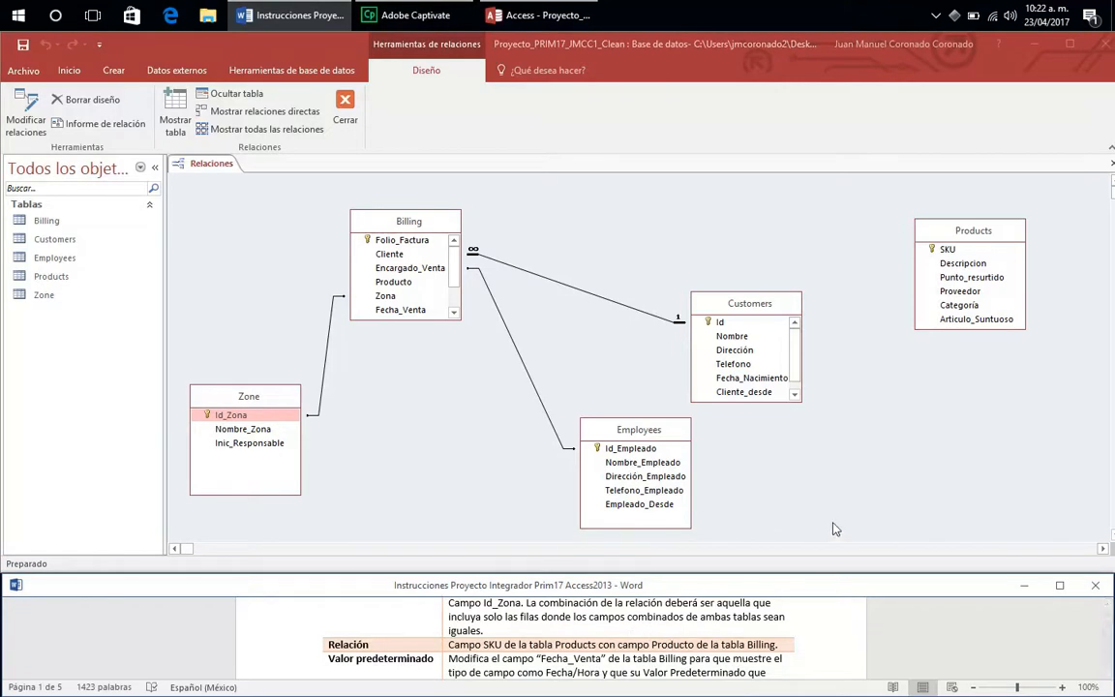
# Link Products' SKU to Billing's Producto and place Products at the top left.
pyautogui.moveTo(946, 249); pyautogui.dragTo(416, 281)
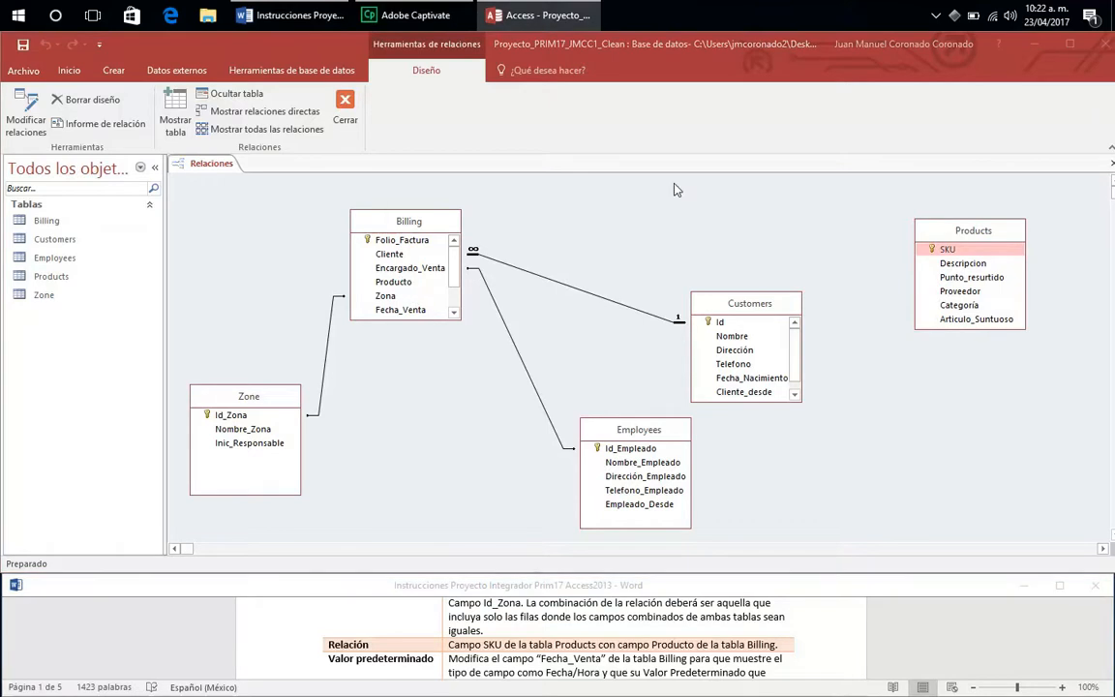
pyautogui.click(673, 183)
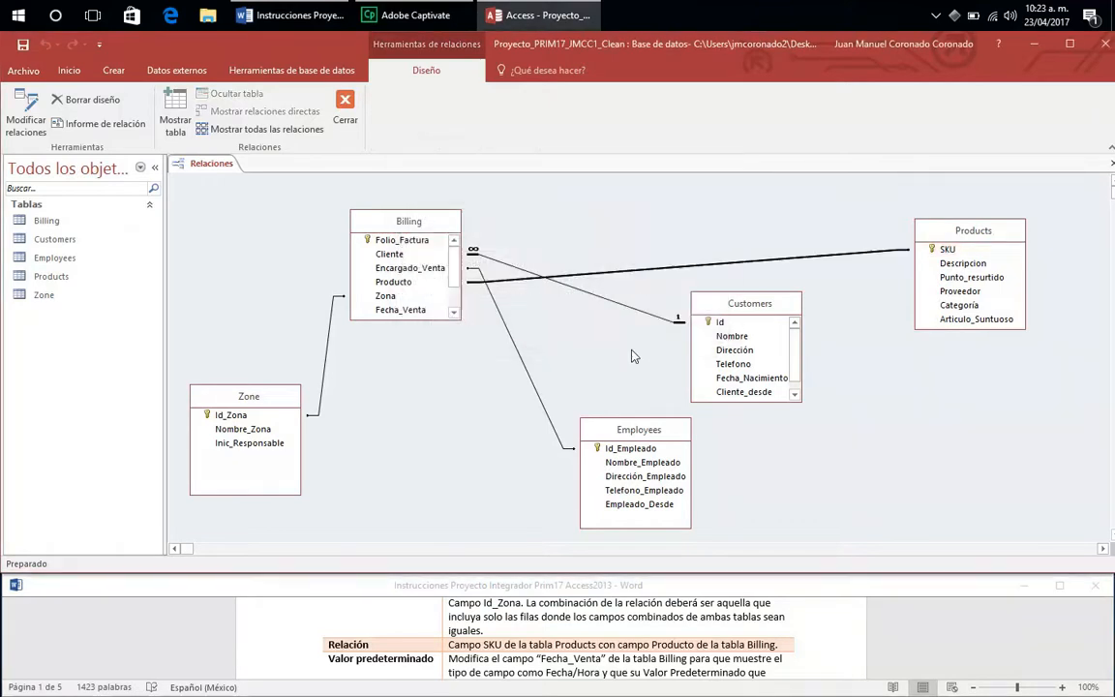
pyautogui.moveTo(941, 239); pyautogui.dragTo(209, 205)
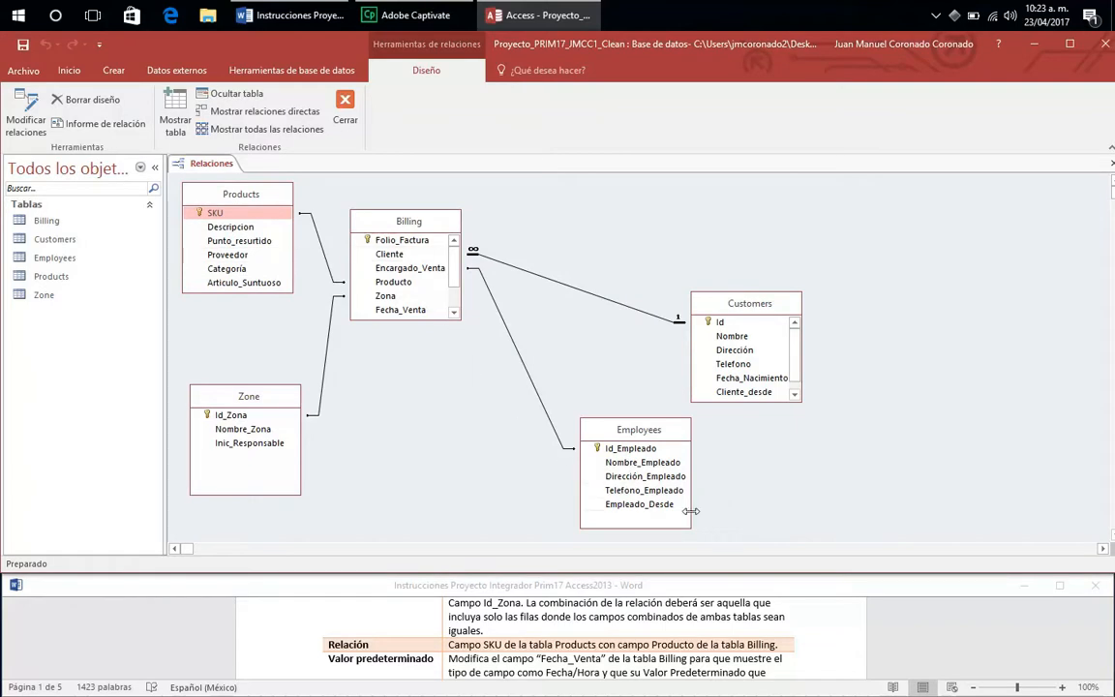
pyautogui.click(624, 665)
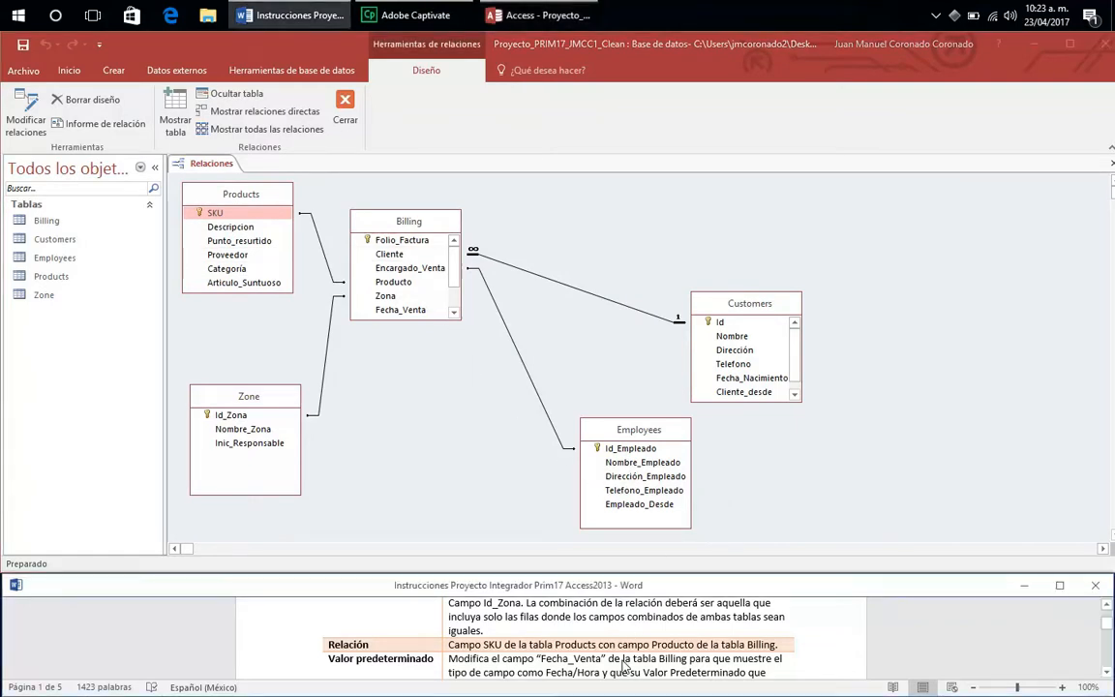
pyautogui.click(1109, 675)
pyautogui.click(1109, 674)
pyautogui.click(1108, 674)
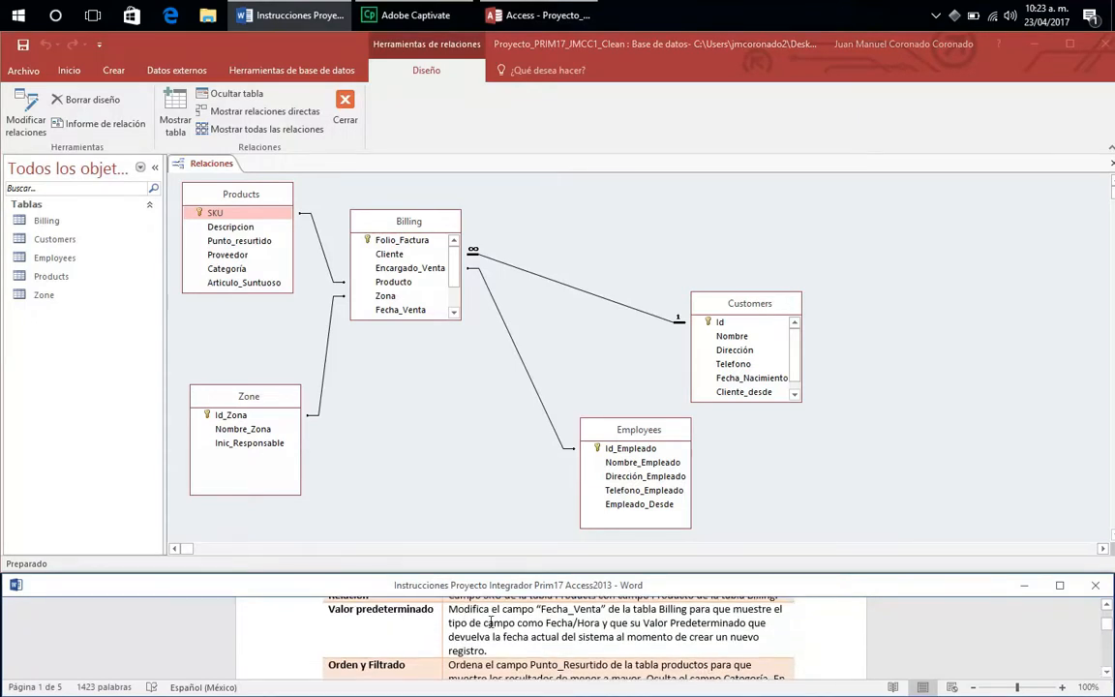
pyautogui.rightClick(213, 162)
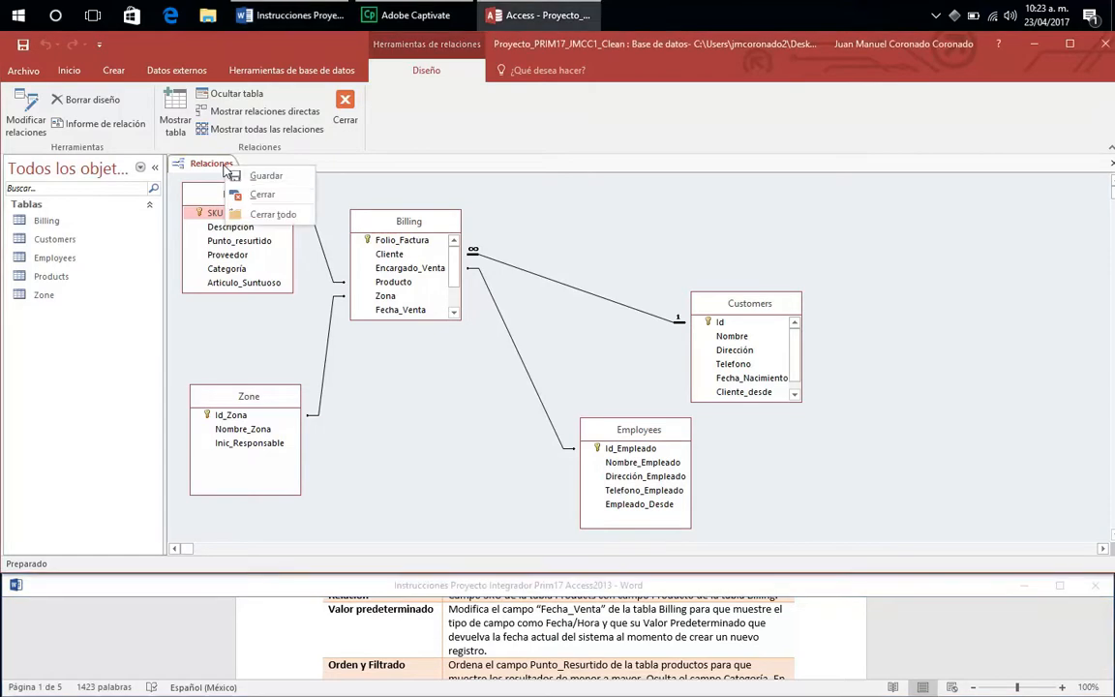
# Save the relationships layout and close the Relaciones window.
pyautogui.click(242, 180)
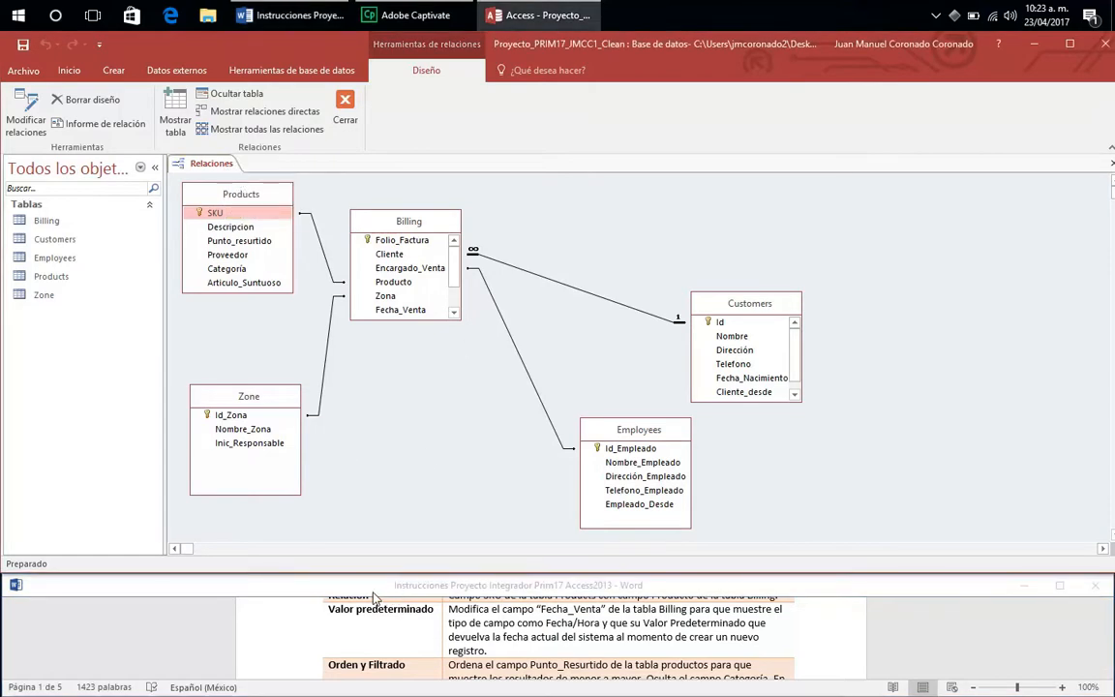
pyautogui.rightClick(214, 162)
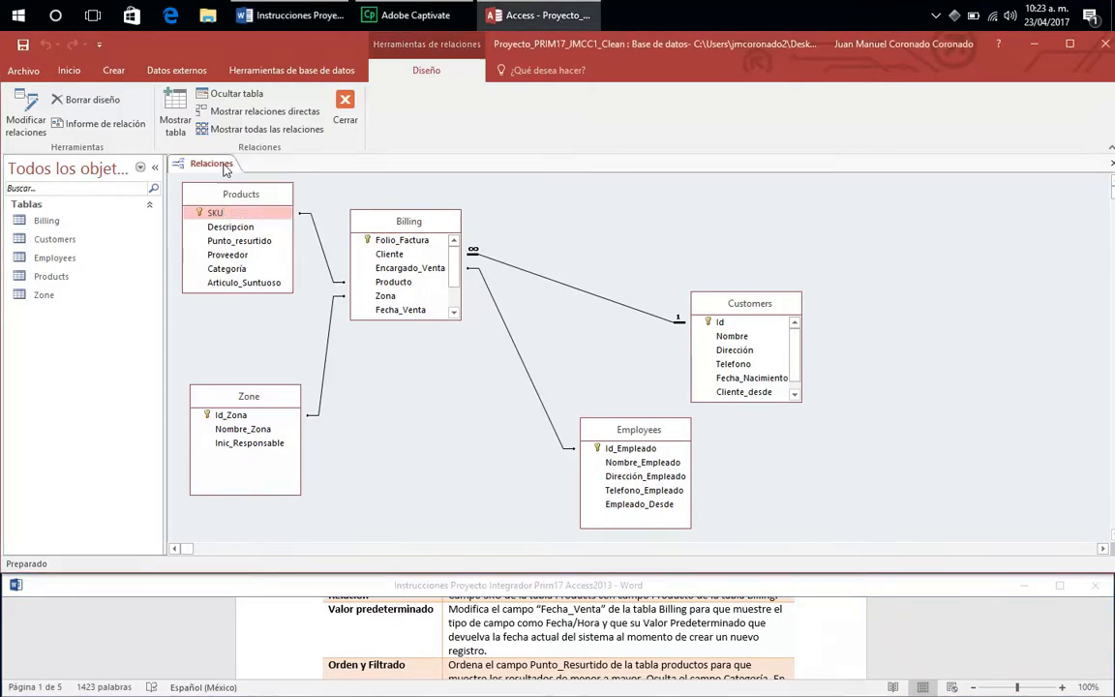
pyautogui.click(255, 188)
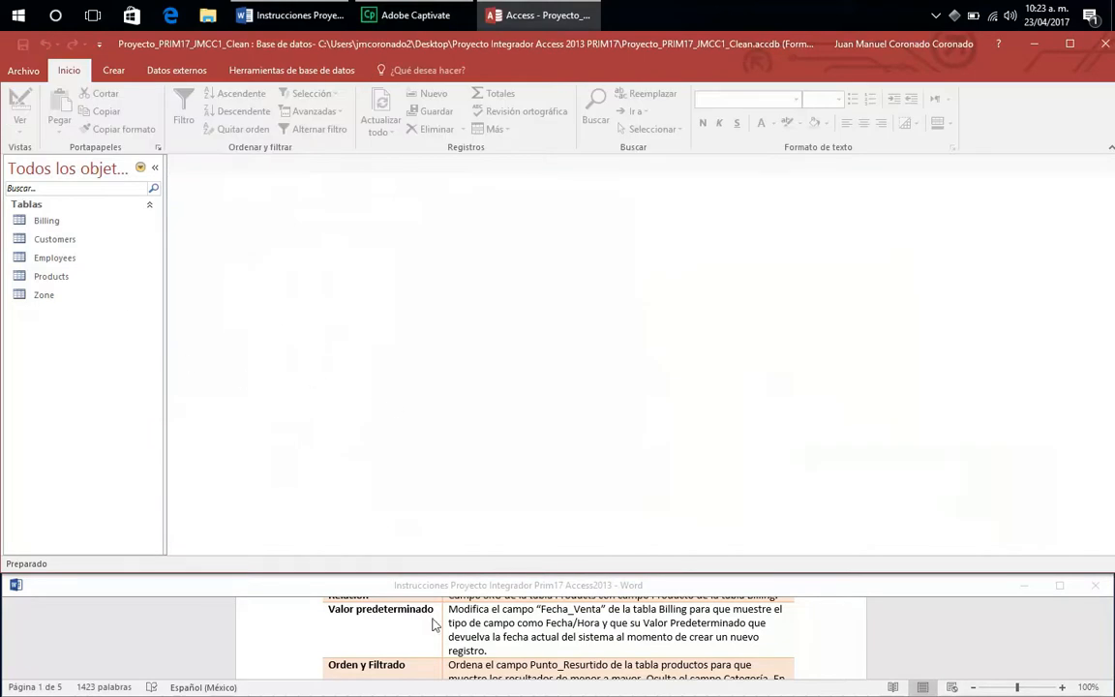
# In Billing's design view, make Fecha_Venta Fecha/Hora and open its default-value expression builder.
pyautogui.rightClick(60, 221)
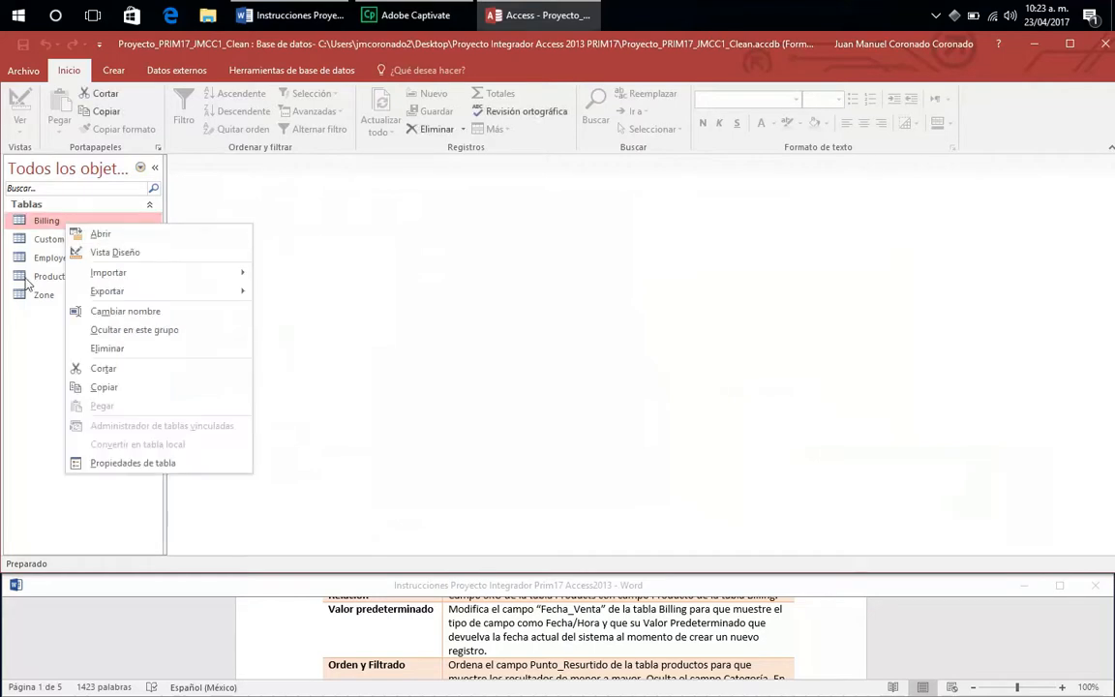
pyautogui.click(107, 248)
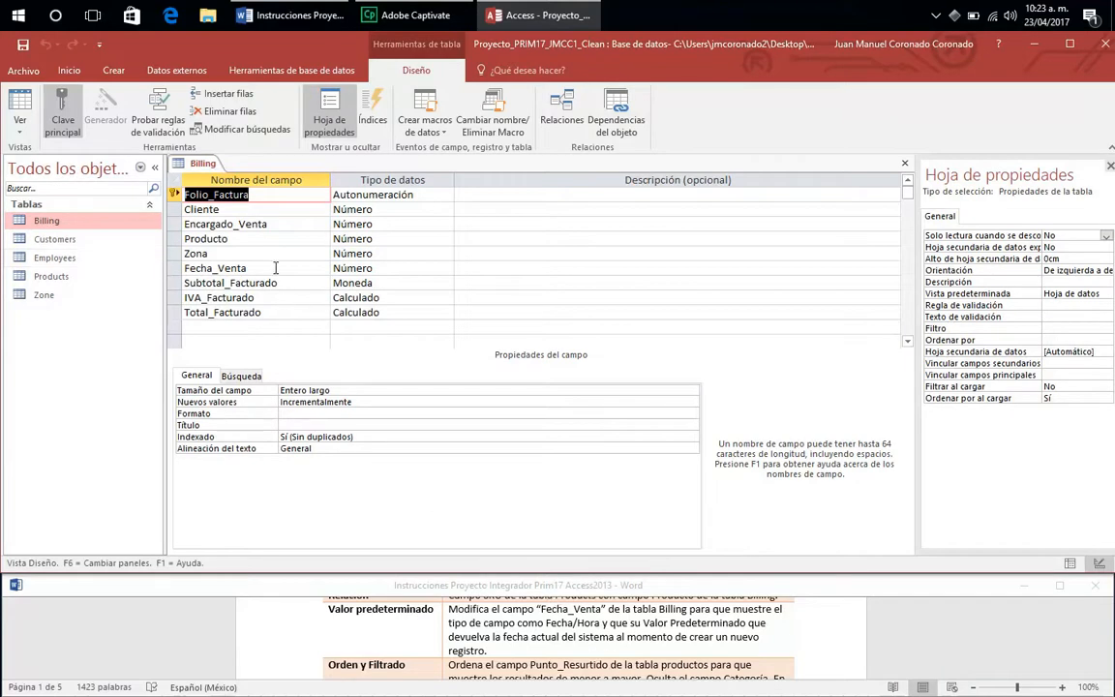
pyautogui.click(237, 268)
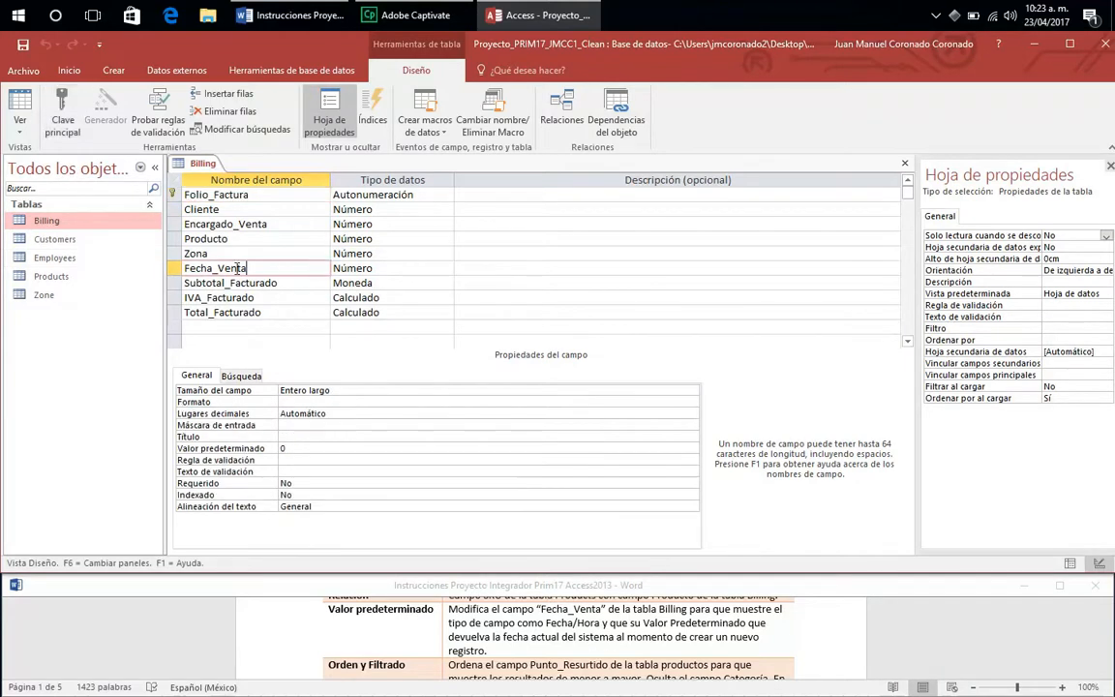
pyautogui.click(382, 268)
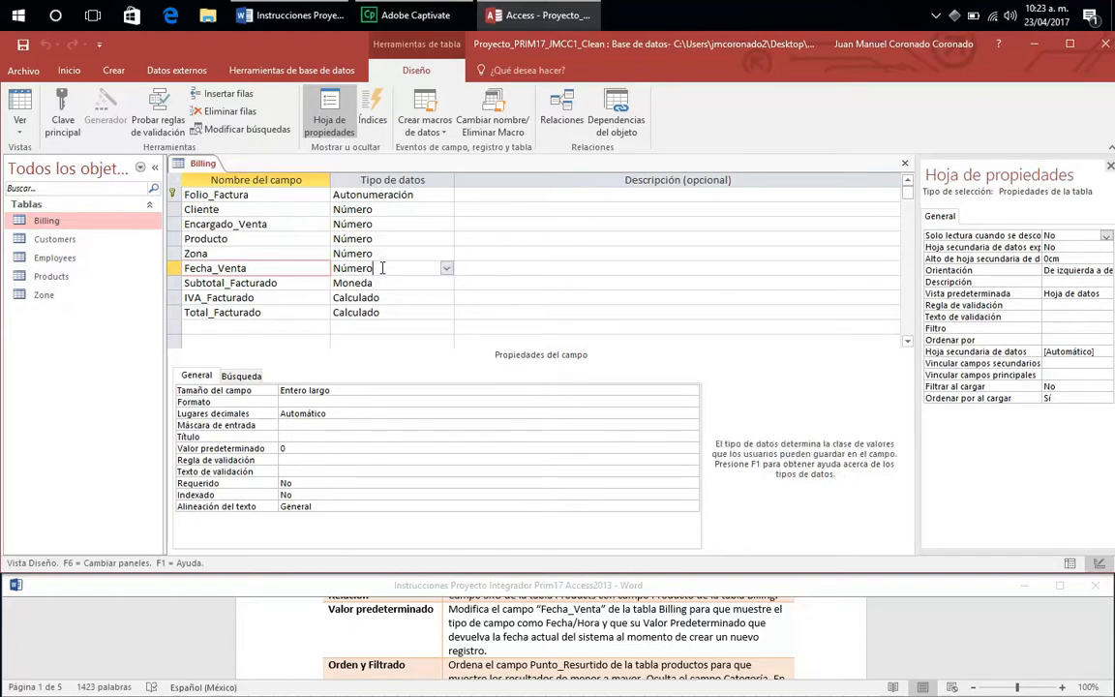
pyautogui.click(445, 268)
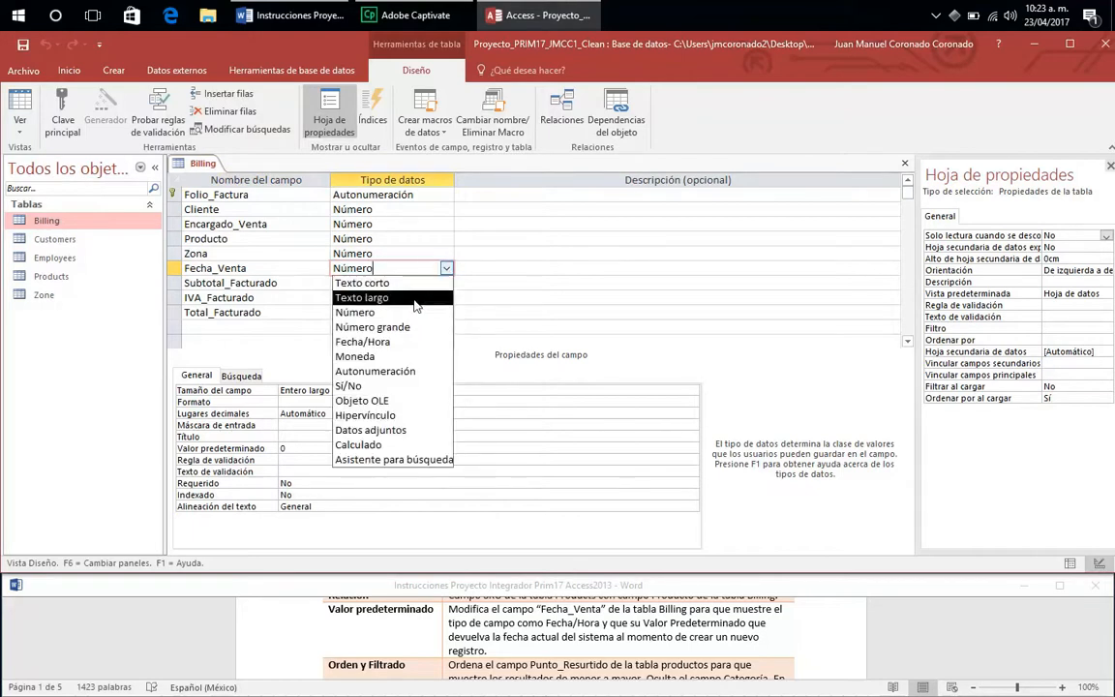
pyautogui.click(392, 343)
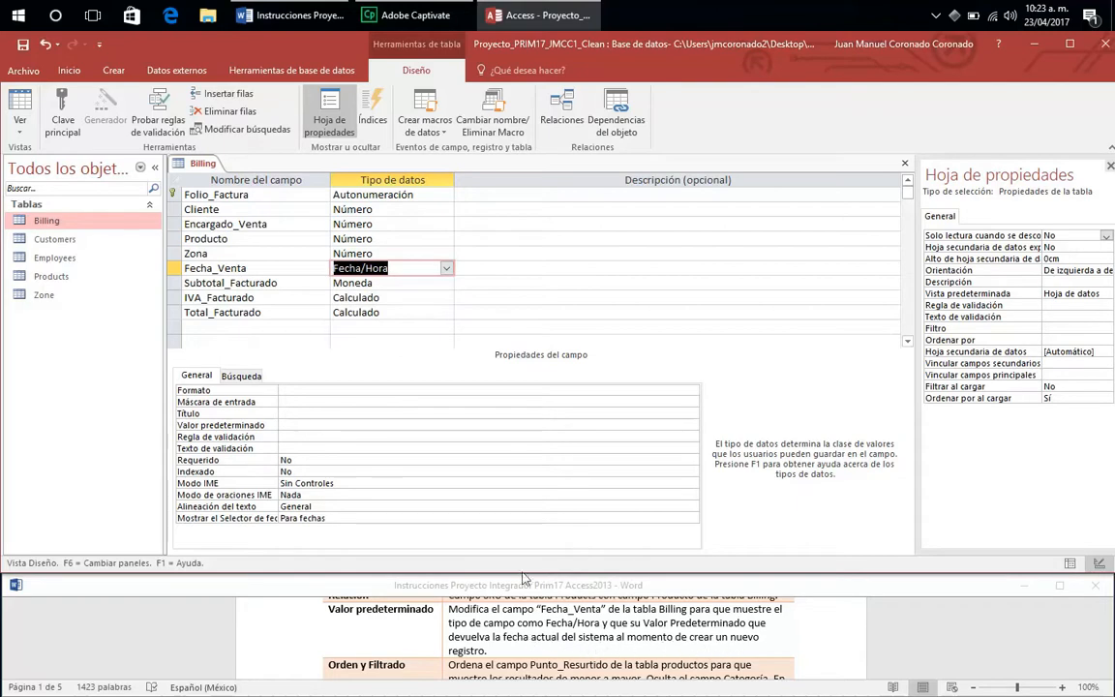
pyautogui.click(303, 426)
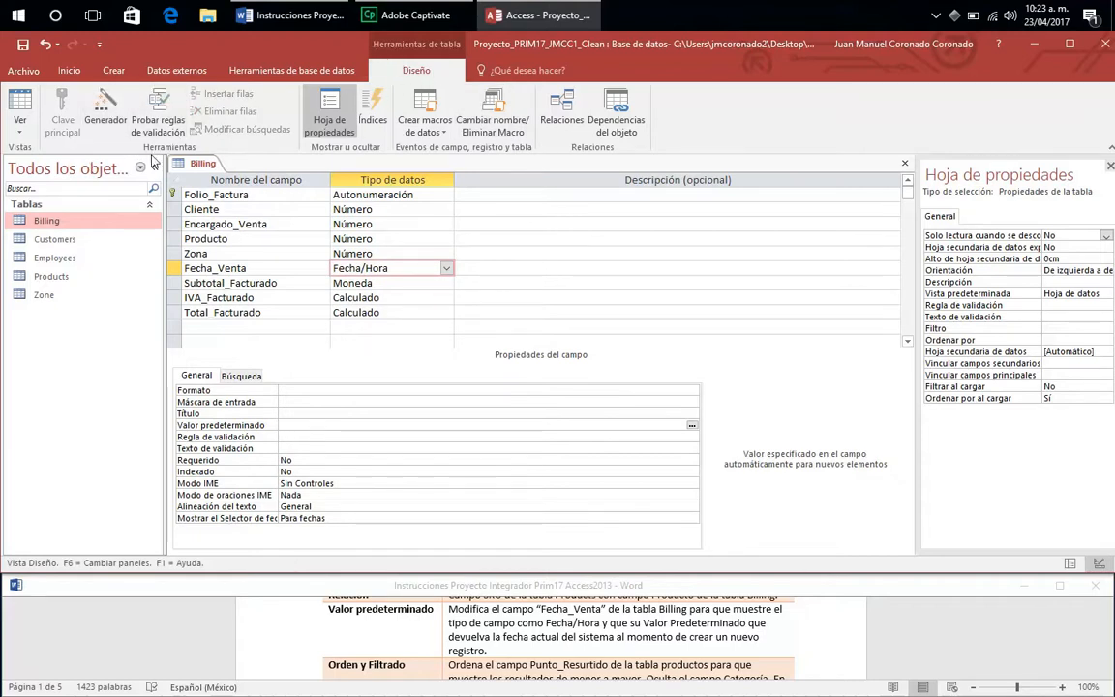
pyautogui.click(691, 427)
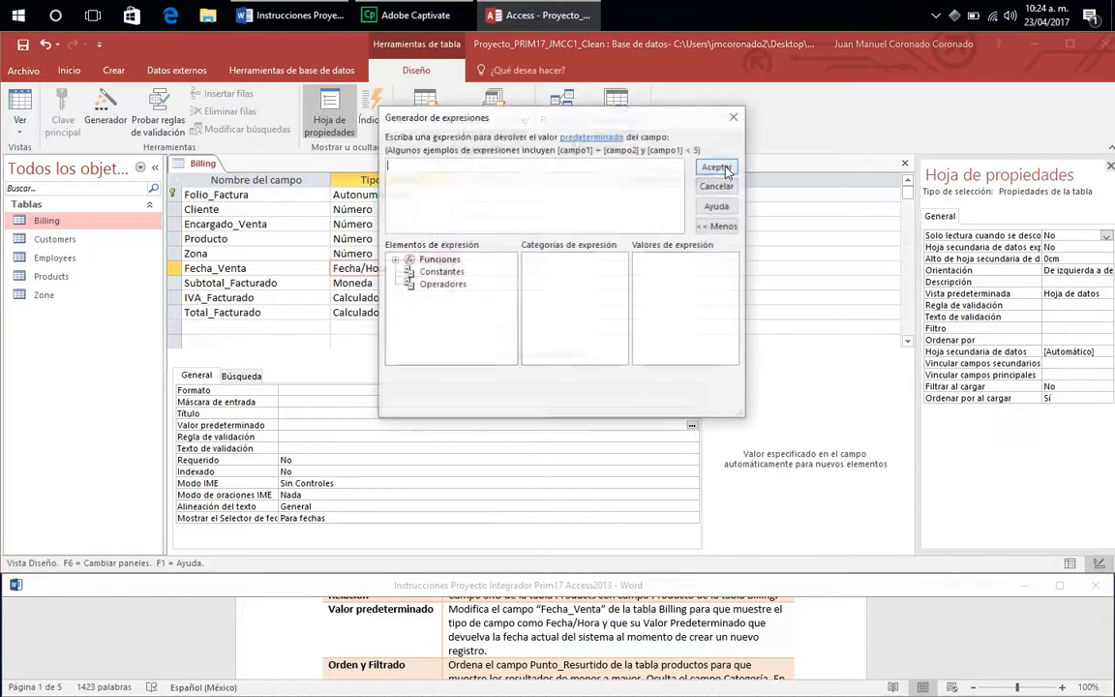
# Insert Fecha() from the built-in Fecha y hora functions and accept it as the default.
pyautogui.click(397, 262)
pyautogui.click(455, 272)
pyautogui.click(570, 279)
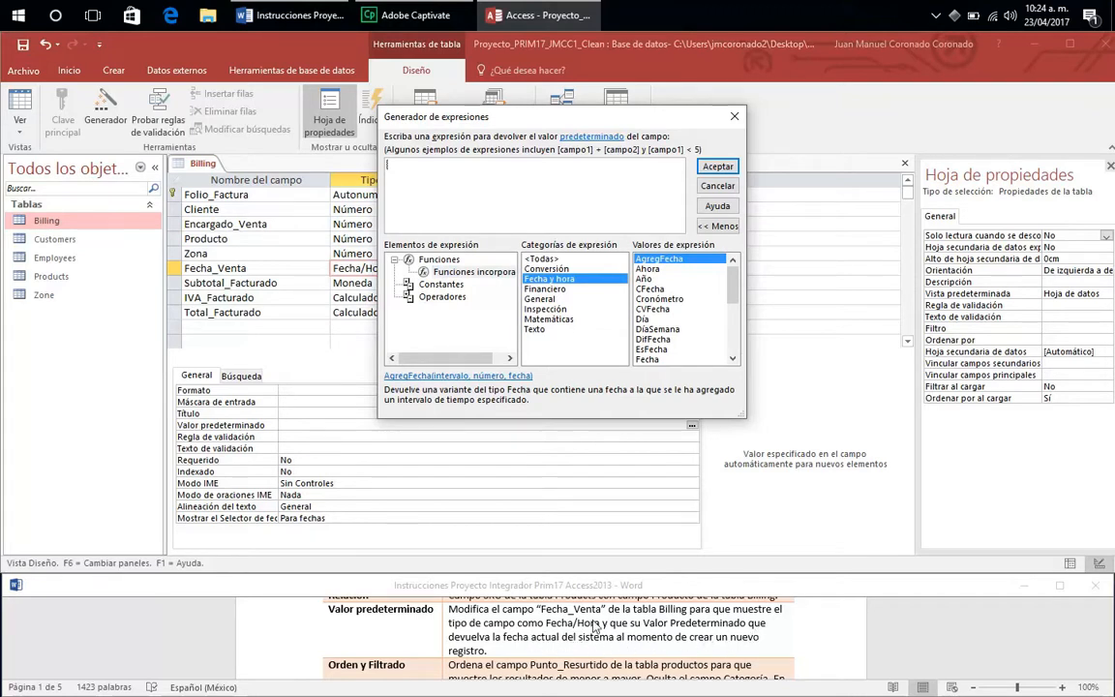
pyautogui.click(650, 269)
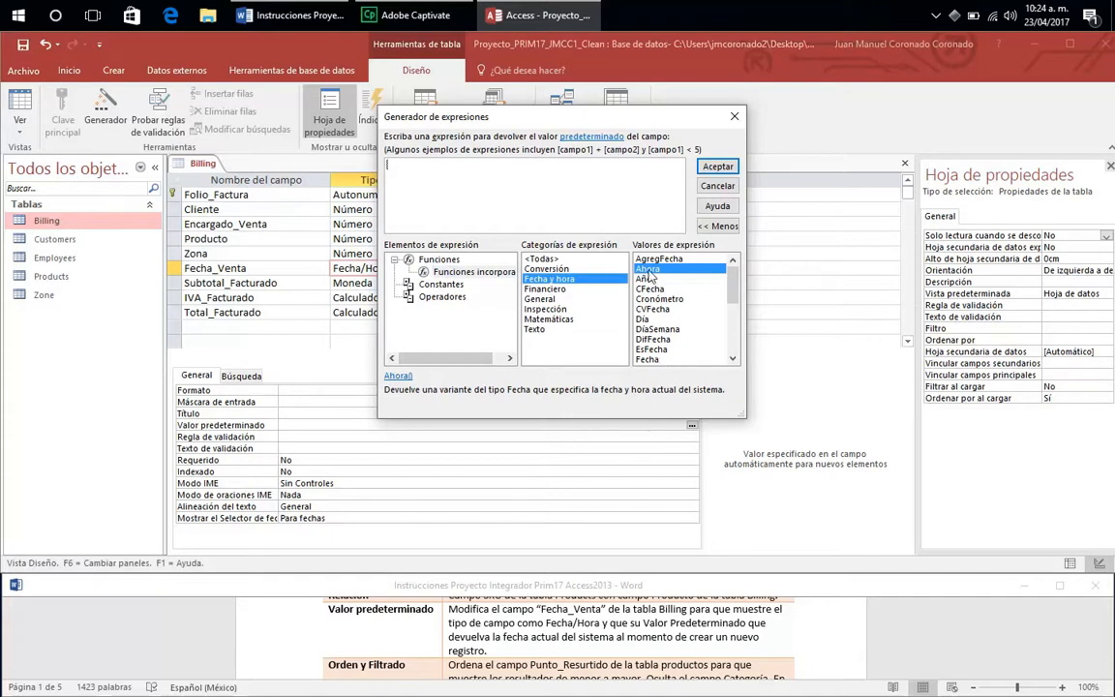
pyautogui.click(733, 358)
pyautogui.click(732, 358)
pyautogui.click(733, 358)
pyautogui.click(732, 358)
pyautogui.moveTo(733, 307); pyautogui.dragTo(735, 281)
pyautogui.click(650, 359)
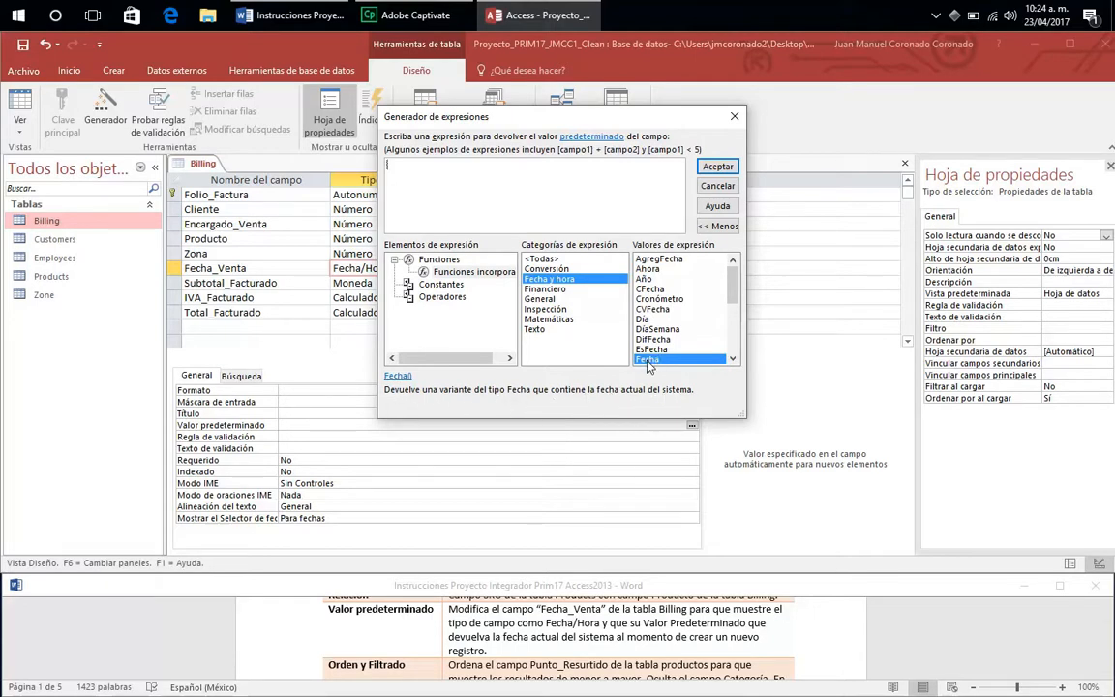
pyautogui.doubleClick(646, 361)
pyautogui.click(717, 166)
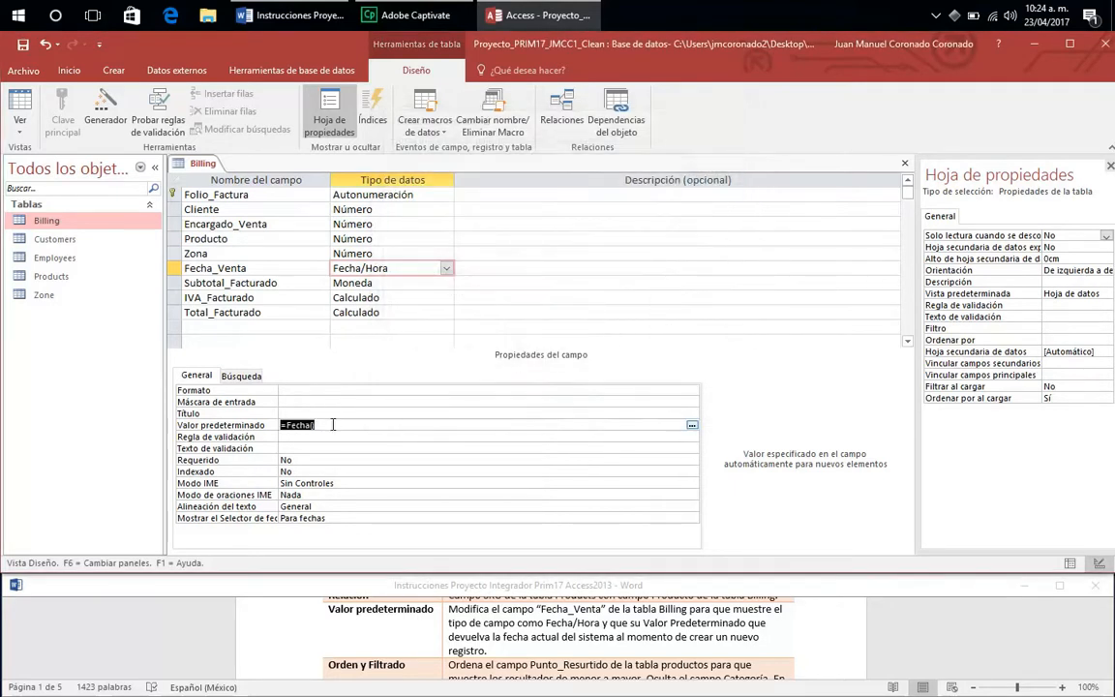
# Retype Fecha_Venta's default value as =Fecha().
pyautogui.click(325, 424)
pyautogui.press('BackSpace')
pyautogui.press('BackSpace')
pyautogui.press('BackSpace')
pyautogui.press('BackSpace')
pyautogui.press('BackSpace')
pyautogui.press('BackSpace')
pyautogui.press('BackSpace')
pyautogui.press('BackSpace')
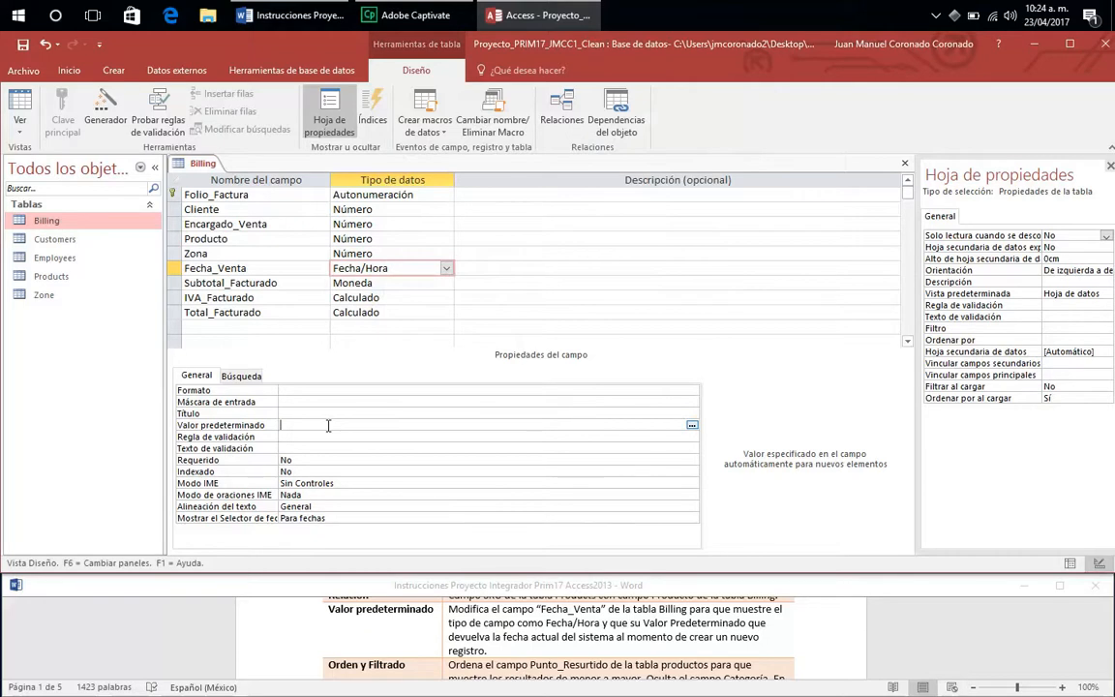
pyautogui.write('=Fecha')
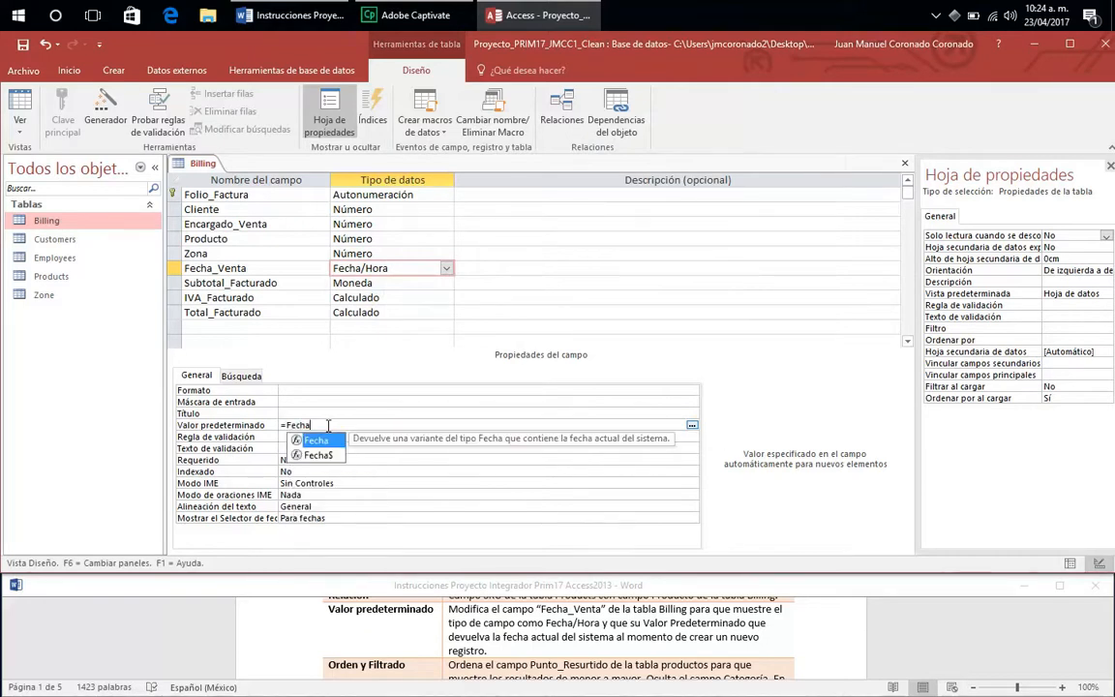
pyautogui.write('()')
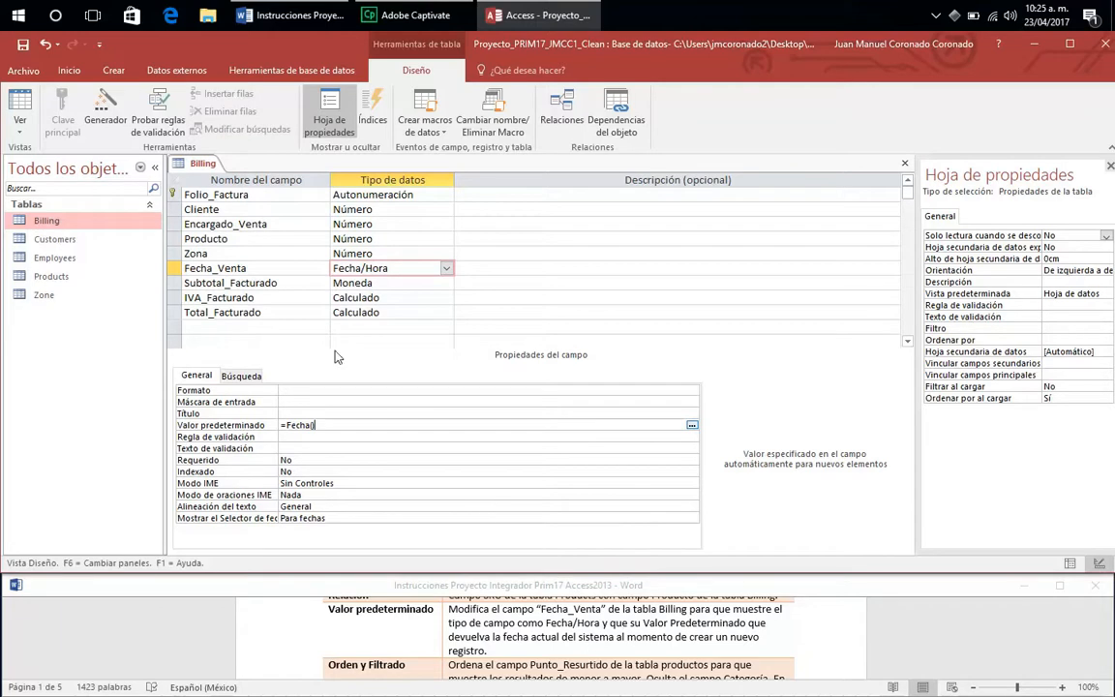
# Save and close the Billing table design.
pyautogui.rightClick(188, 163)
pyautogui.click(201, 169)
pyautogui.rightClick(200, 170)
pyautogui.click(221, 197)
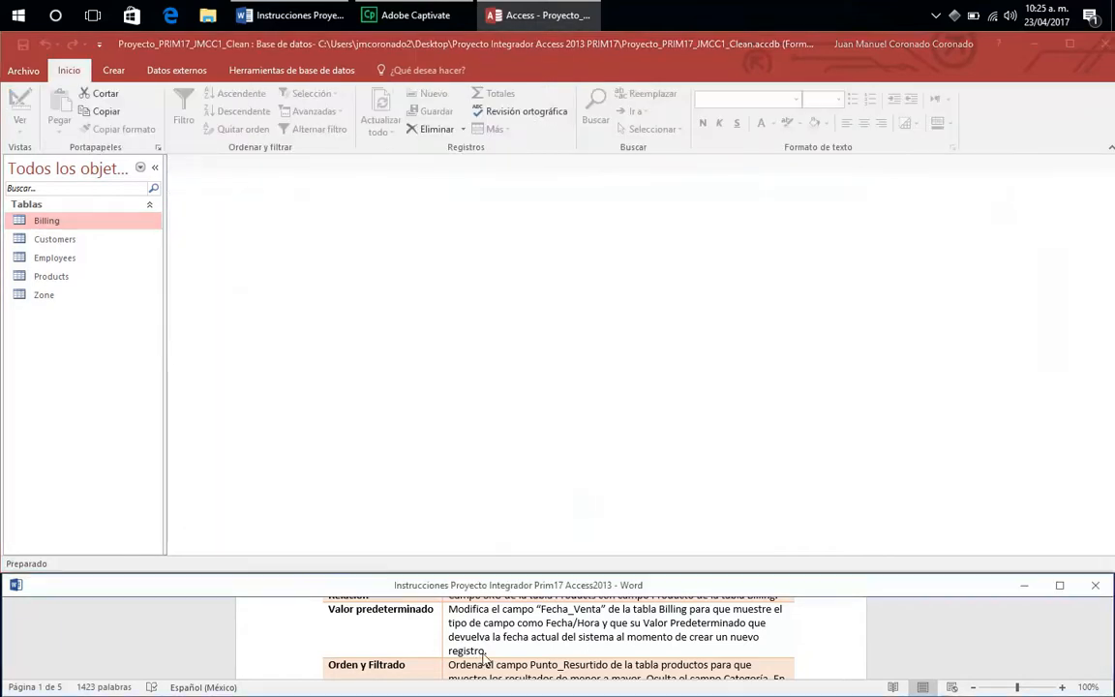
# Fix the Word Orden y Filtrado task to read 'de la tabla Products'.
pyautogui.click(484, 658)
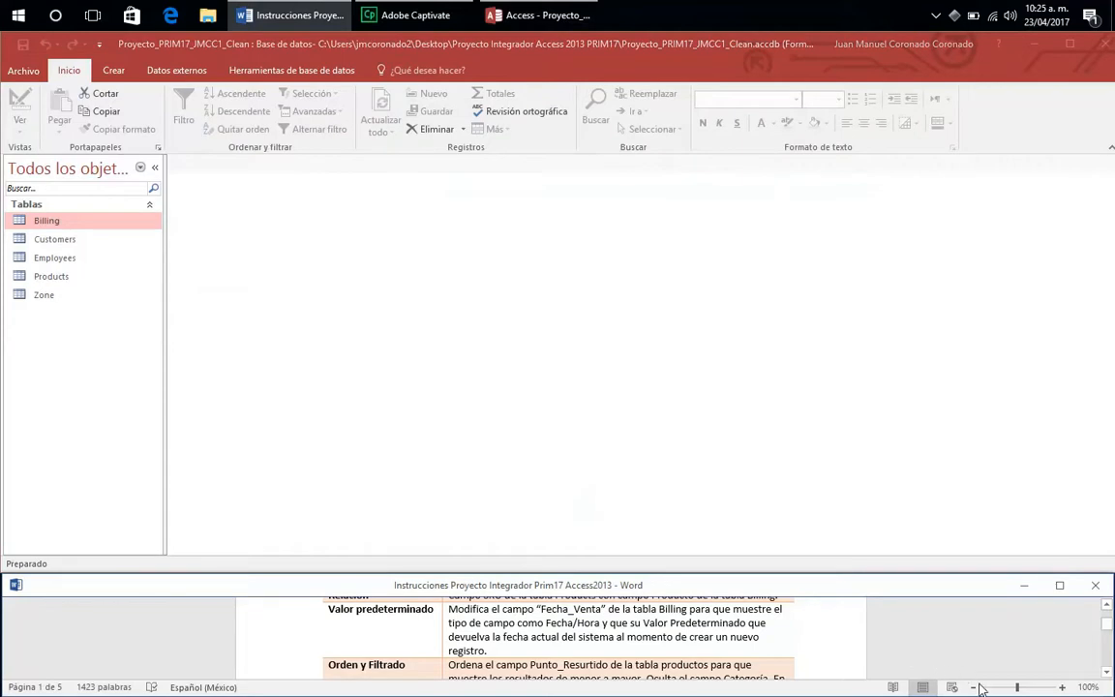
pyautogui.scroll(-3, 997, 610)
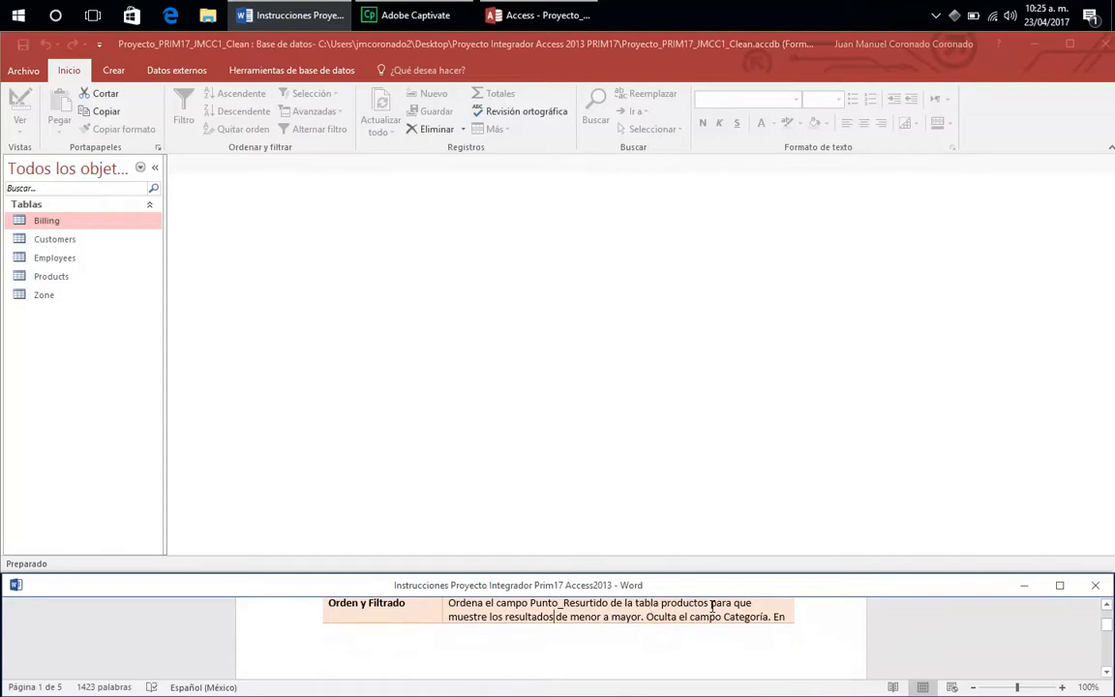
pyautogui.press('BackSpace')
pyautogui.press('BackSpace')
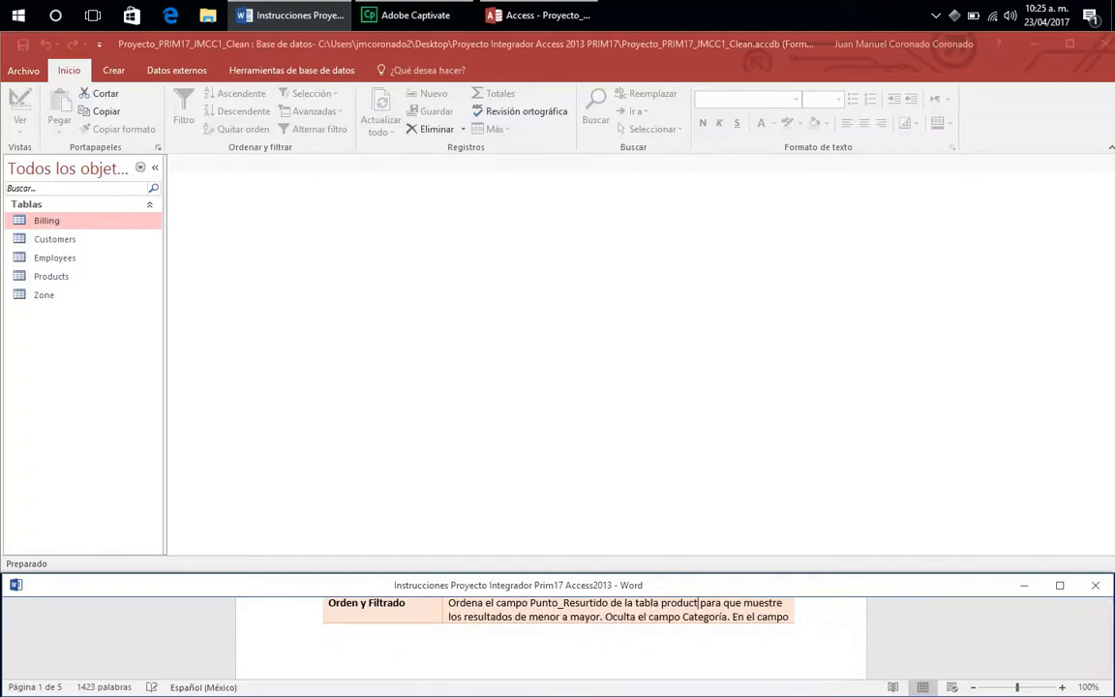
pyautogui.write('s')
pyautogui.press('Left')
pyautogui.press('Left')
pyautogui.press('Left')
pyautogui.press('Left')
pyautogui.press('Left')
pyautogui.press('Left')
pyautogui.press('Left')
pyautogui.press('BackSpace')
pyautogui.write('P')
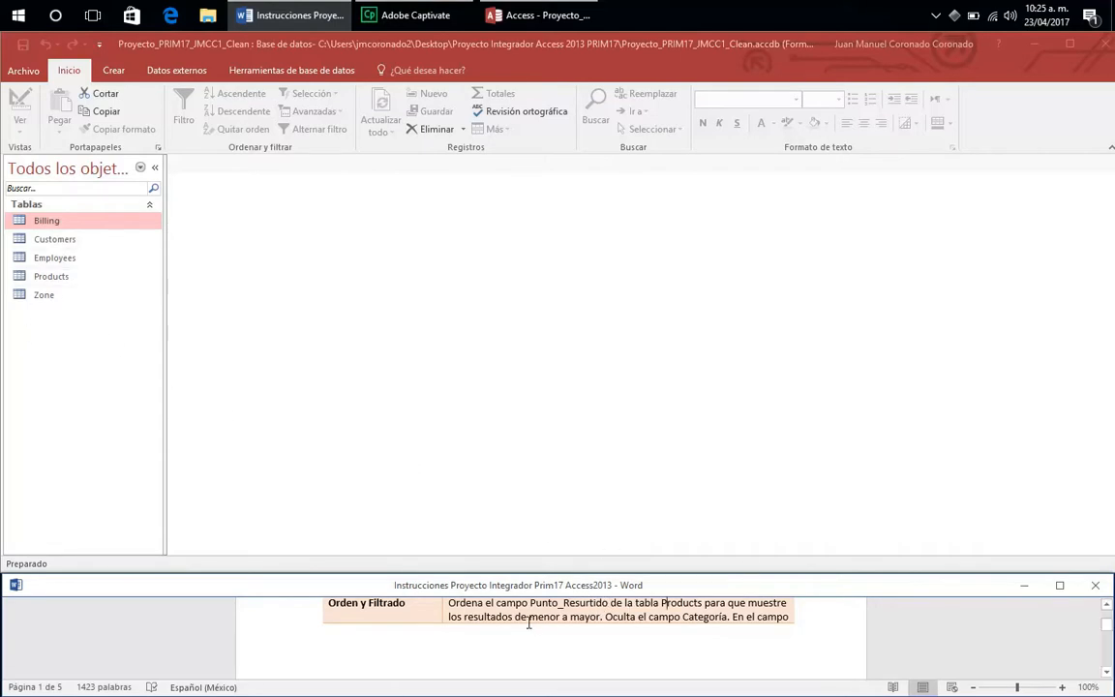
# Open Products, sort Punto_resurtido lowest to highest, and hide the Categoría column.
pyautogui.doubleClick(53, 277)
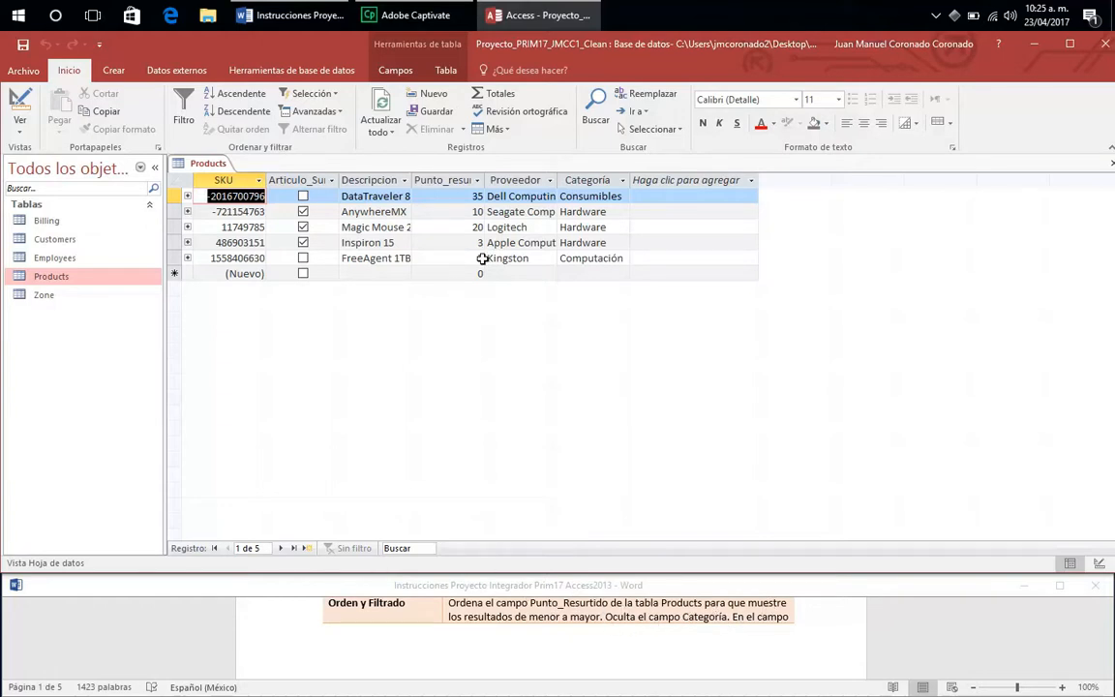
pyautogui.click(479, 182)
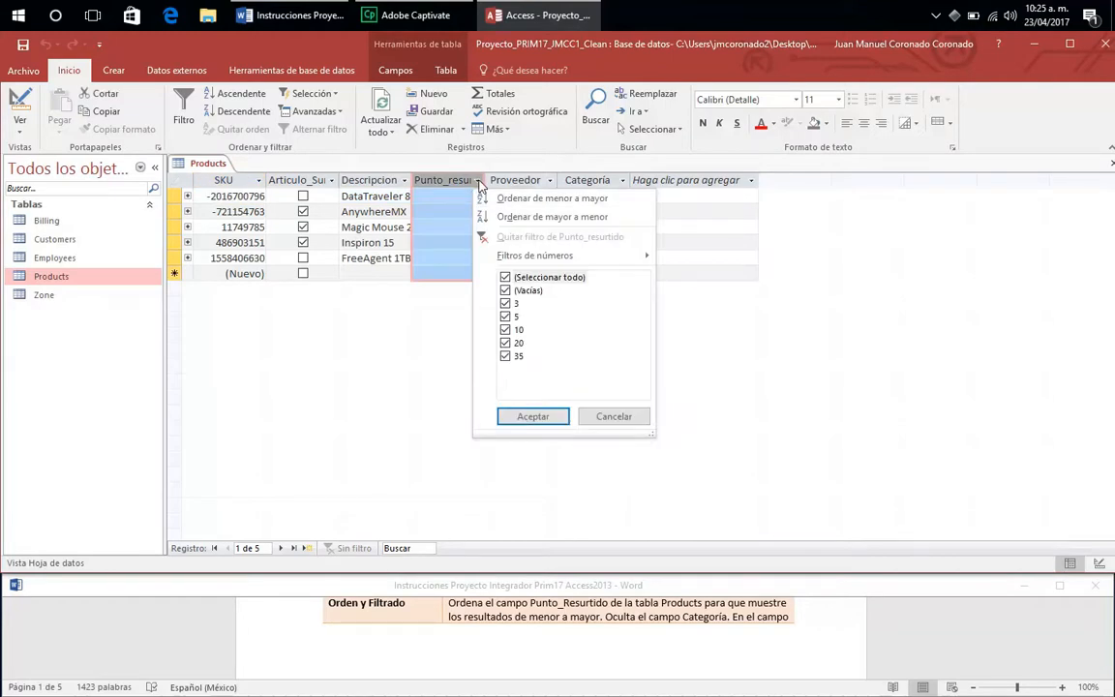
pyautogui.click(538, 199)
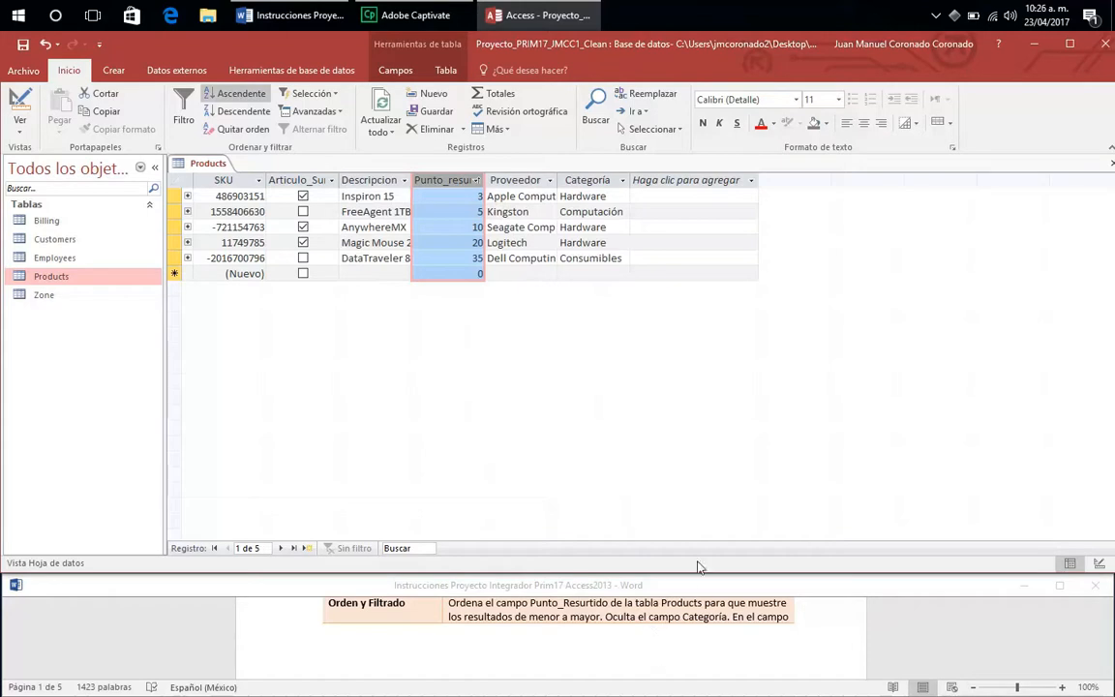
pyautogui.rightClick(590, 179)
pyautogui.click(577, 267)
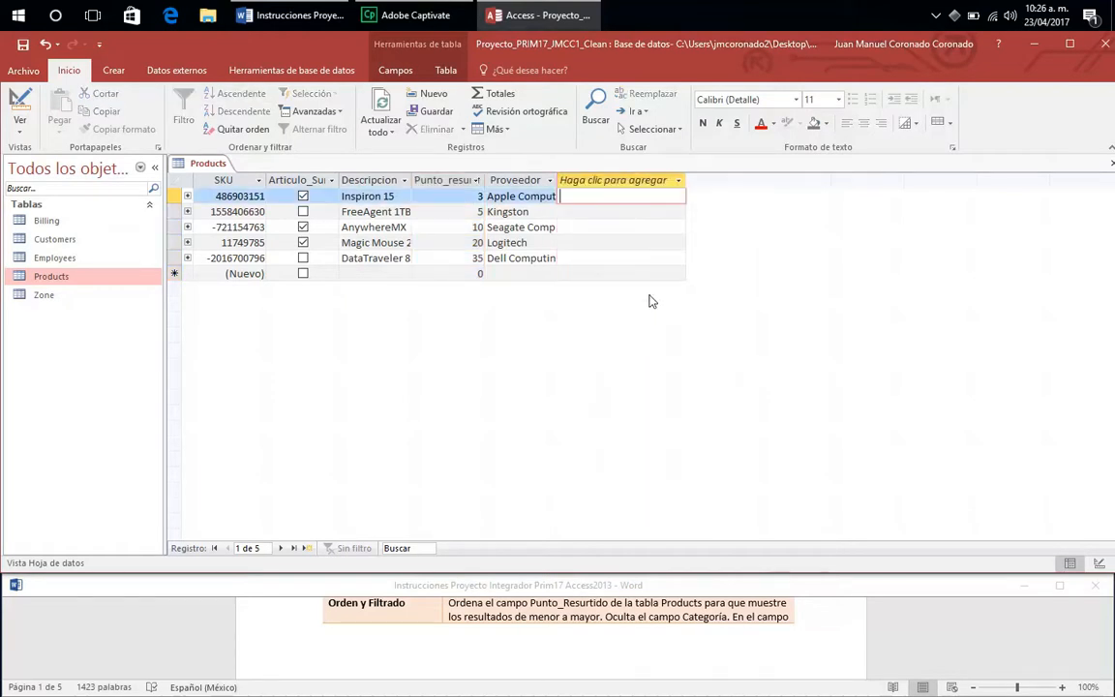
# Widen the Proveedor column so full supplier names like Apple Computing are readable.
pyautogui.click(767, 624)
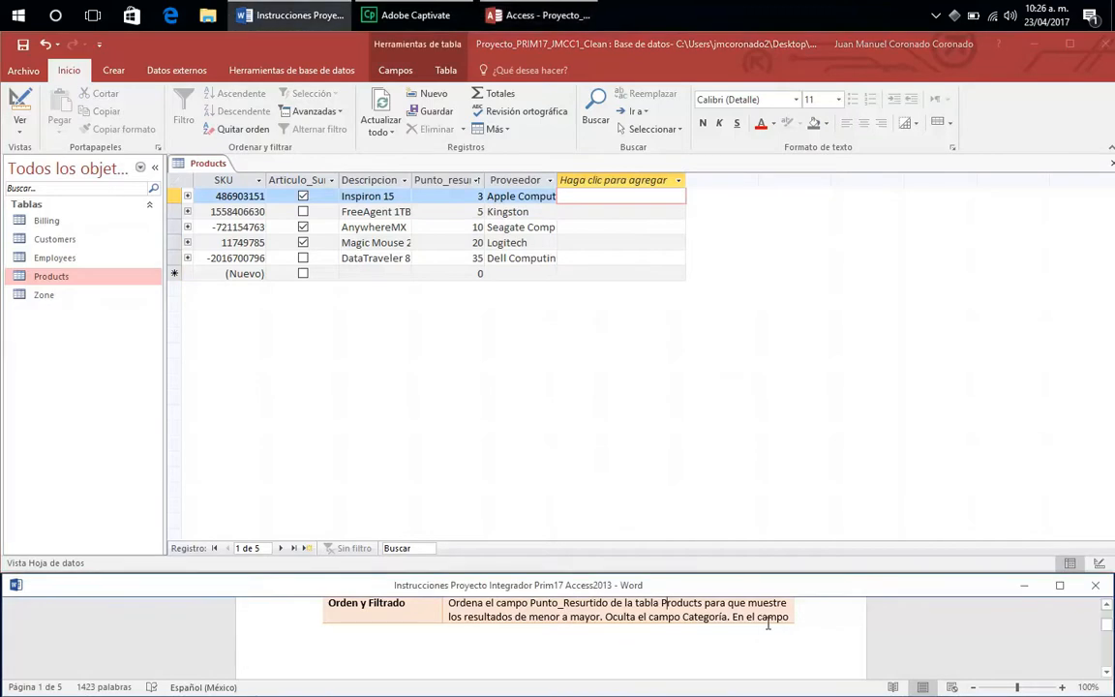
pyautogui.click(1106, 670)
pyautogui.scroll(-4, 1106, 672)
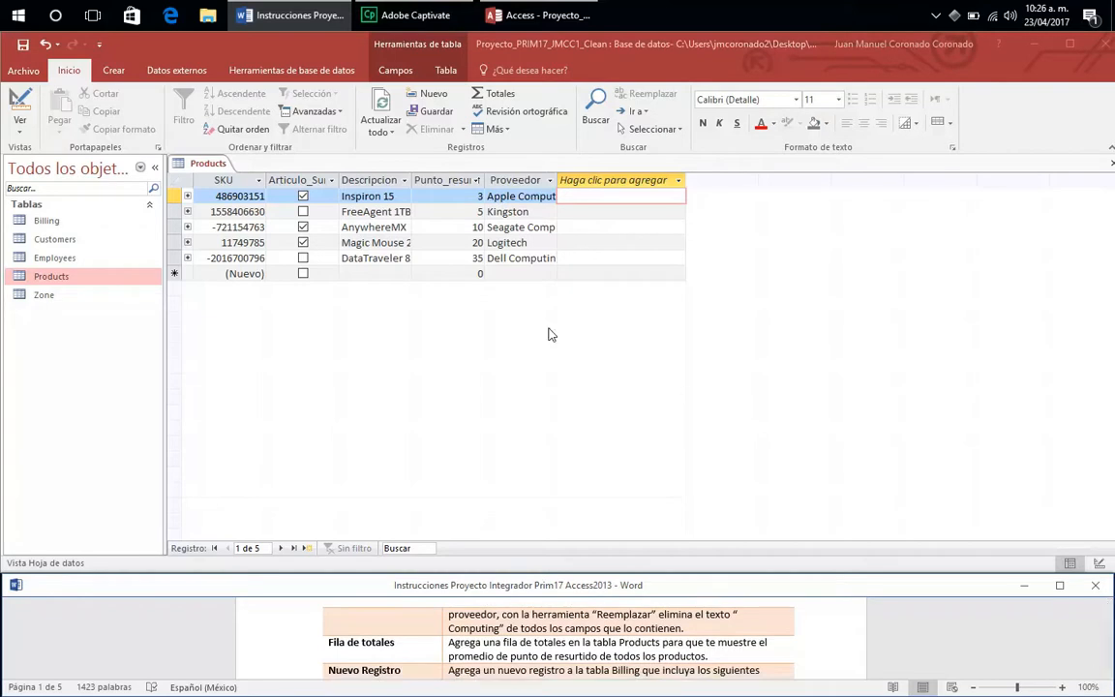
pyautogui.click(554, 182)
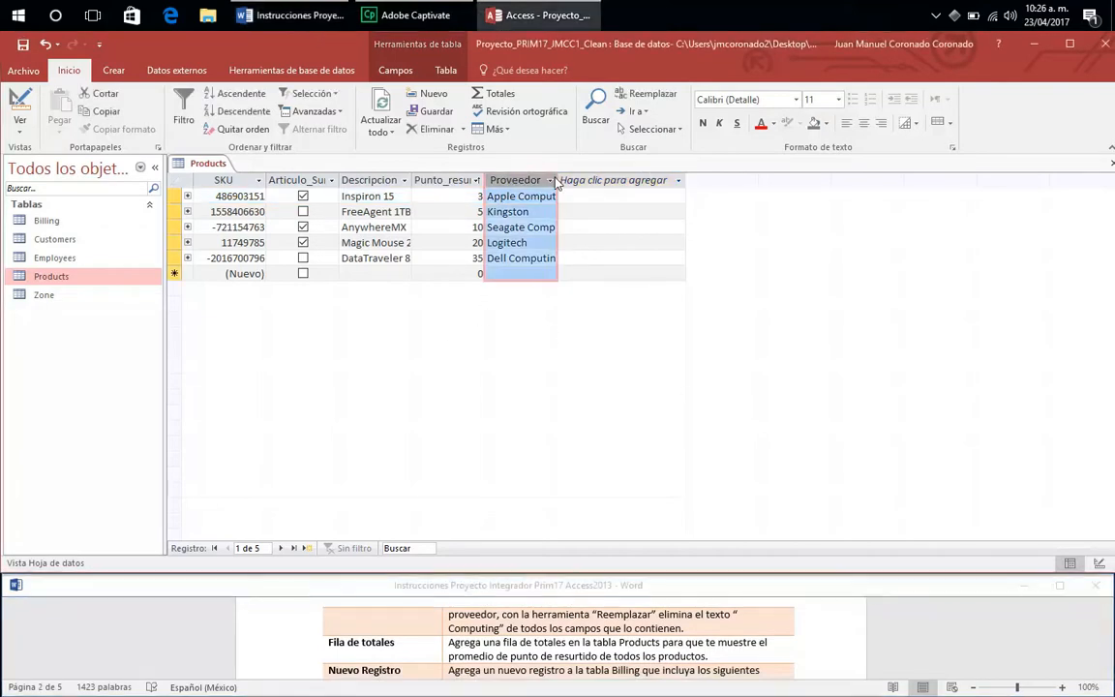
pyautogui.moveTo(558, 182); pyautogui.dragTo(633, 182)
pyautogui.click(567, 331)
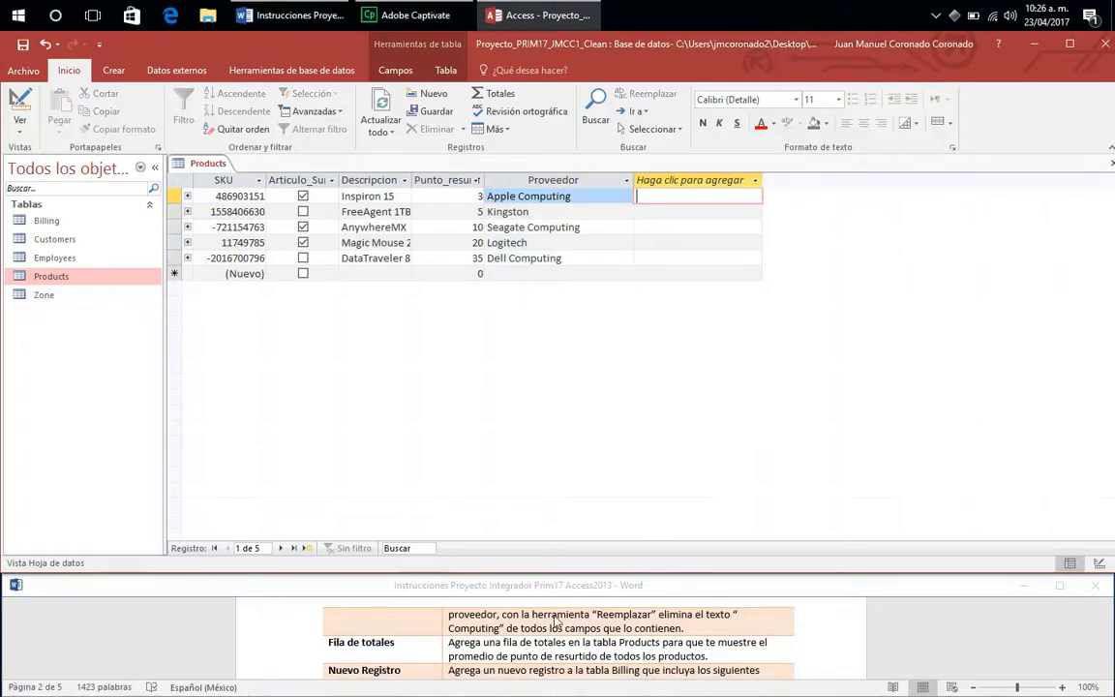
# Read the Word instructions for the Computing replace step, then reselect the Proveedor column.
pyautogui.click(747, 616)
pyautogui.moveTo(741, 621); pyautogui.dragTo(501, 629)
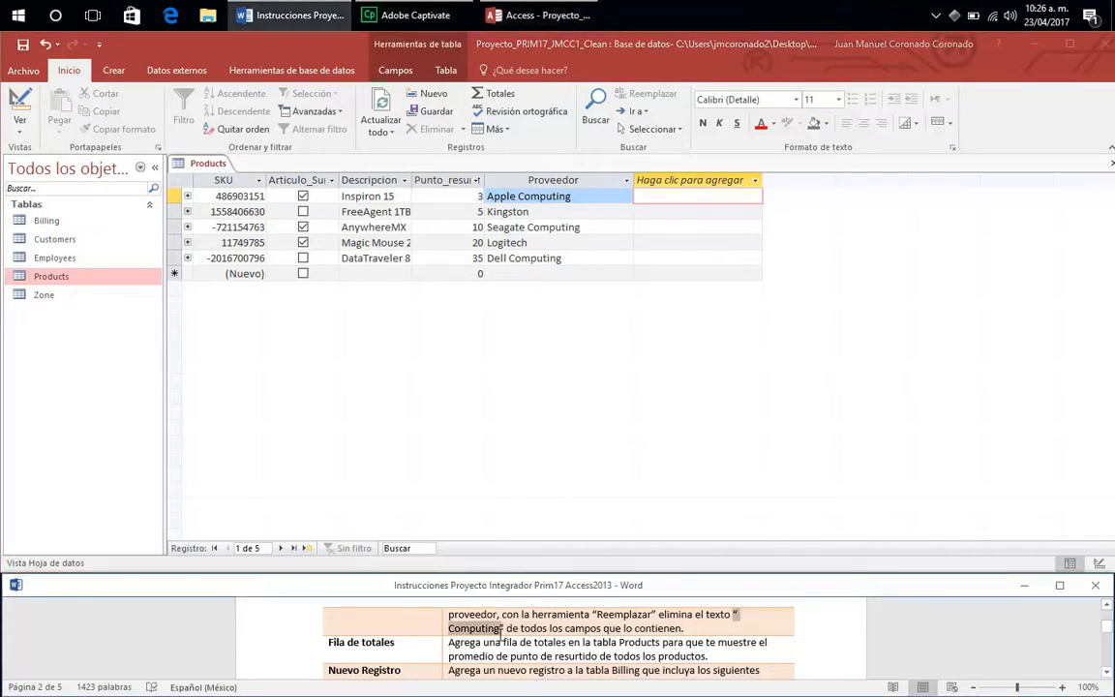
pyautogui.click(789, 627)
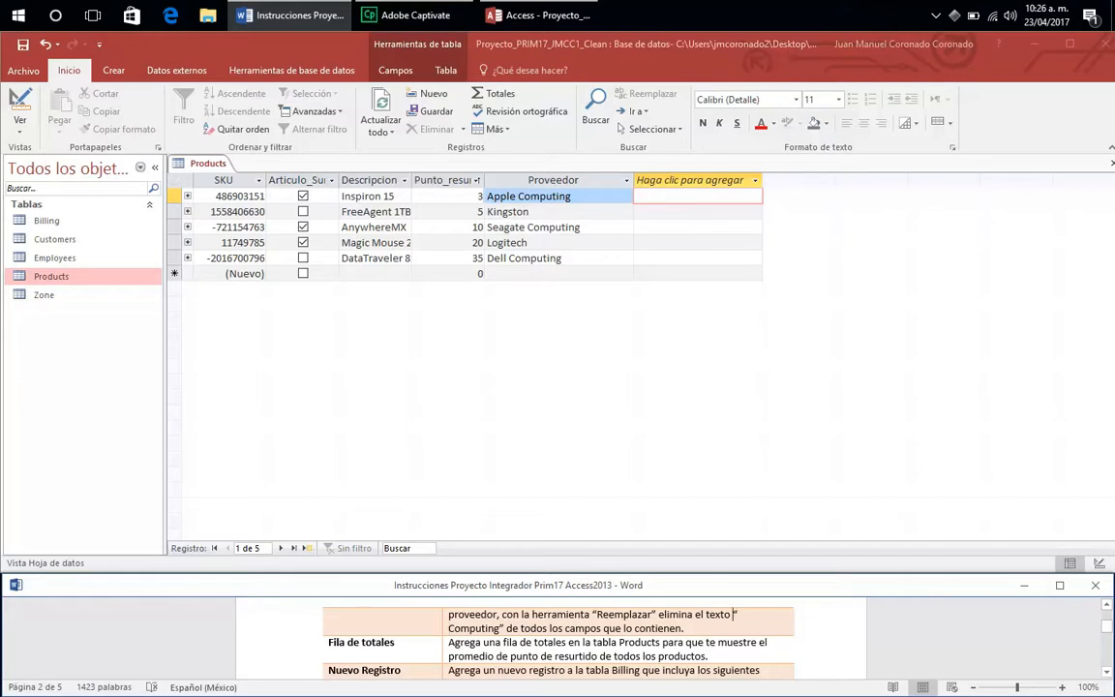
pyautogui.scroll(1, 732, 613)
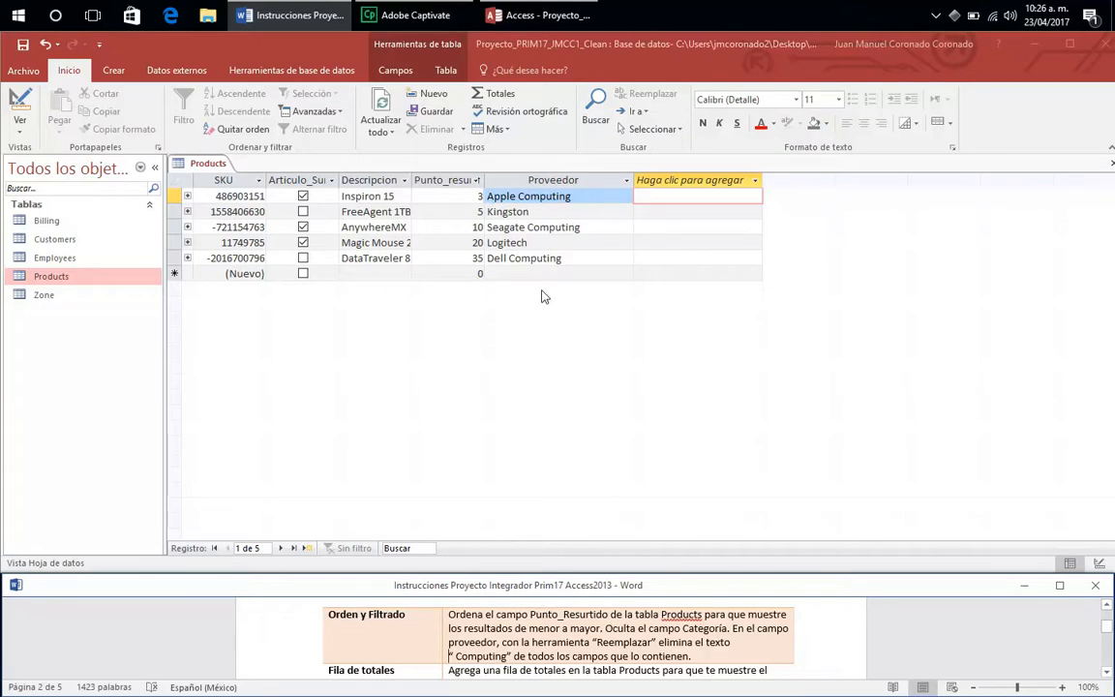
pyautogui.click(548, 182)
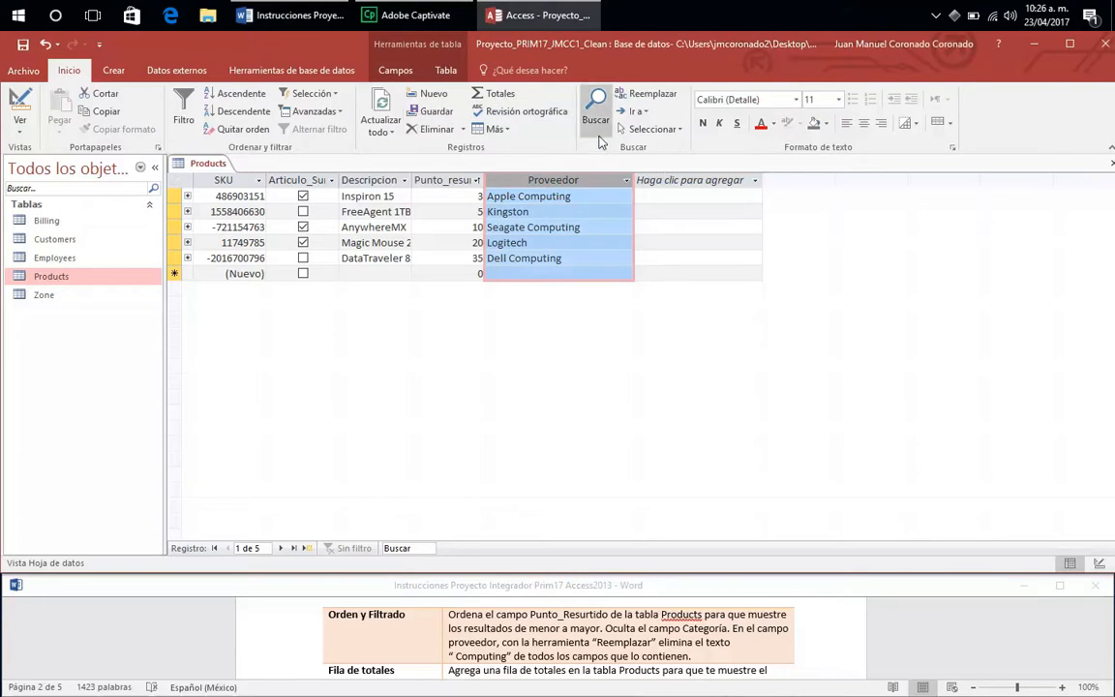
# Open Buscar y reemplazar to find Computing with an empty replacement, then open the Coincidir options.
pyautogui.click(627, 94)
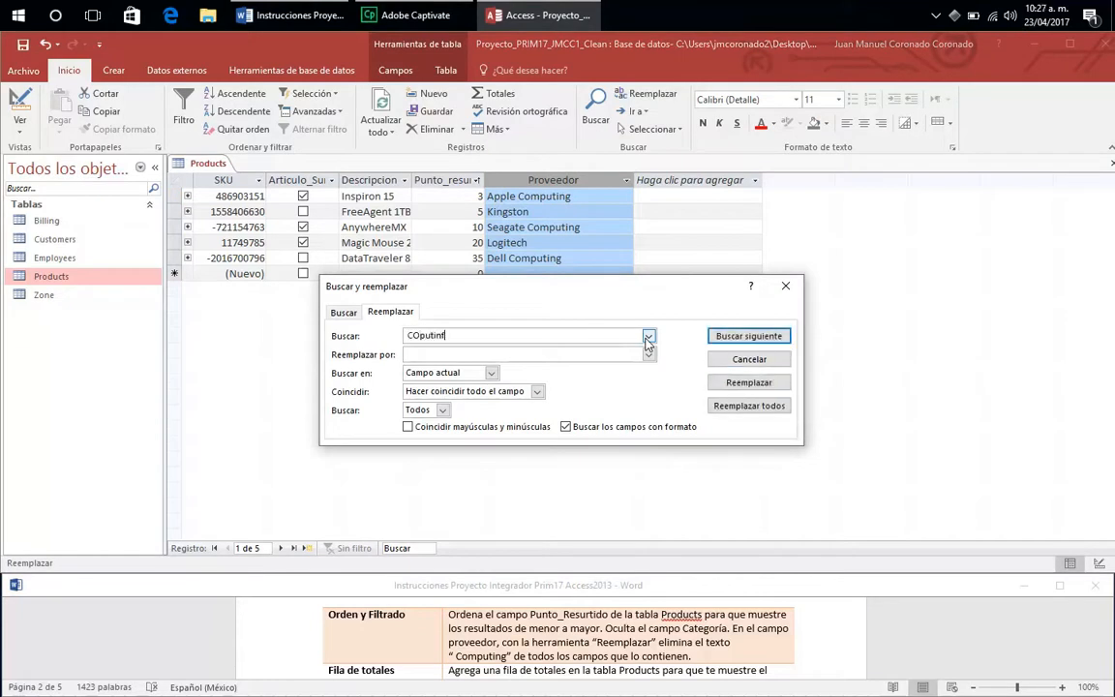
pyautogui.press('BackSpace')
pyautogui.press('BackSpace')
pyautogui.press('BackSpace')
pyautogui.press('BackSpace')
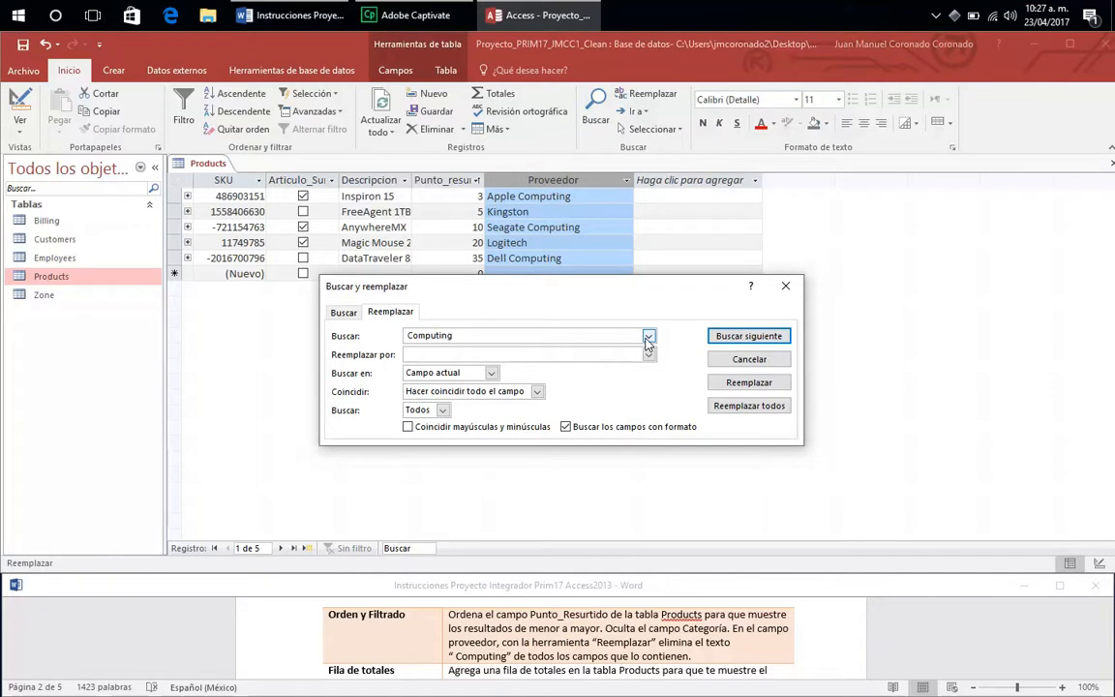
pyautogui.click(422, 354)
pyautogui.click(416, 355)
pyautogui.click(537, 392)
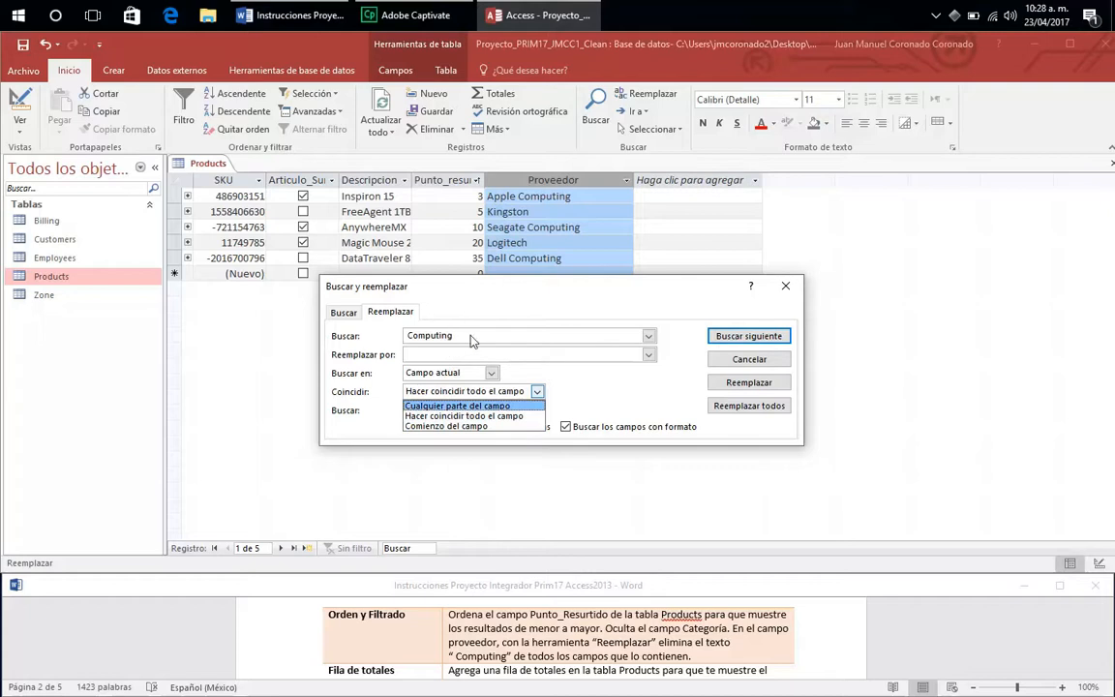
# Remove Computing from all Proveedor values, matching anywhere in the field, then close the dialog.
pyautogui.click(437, 407)
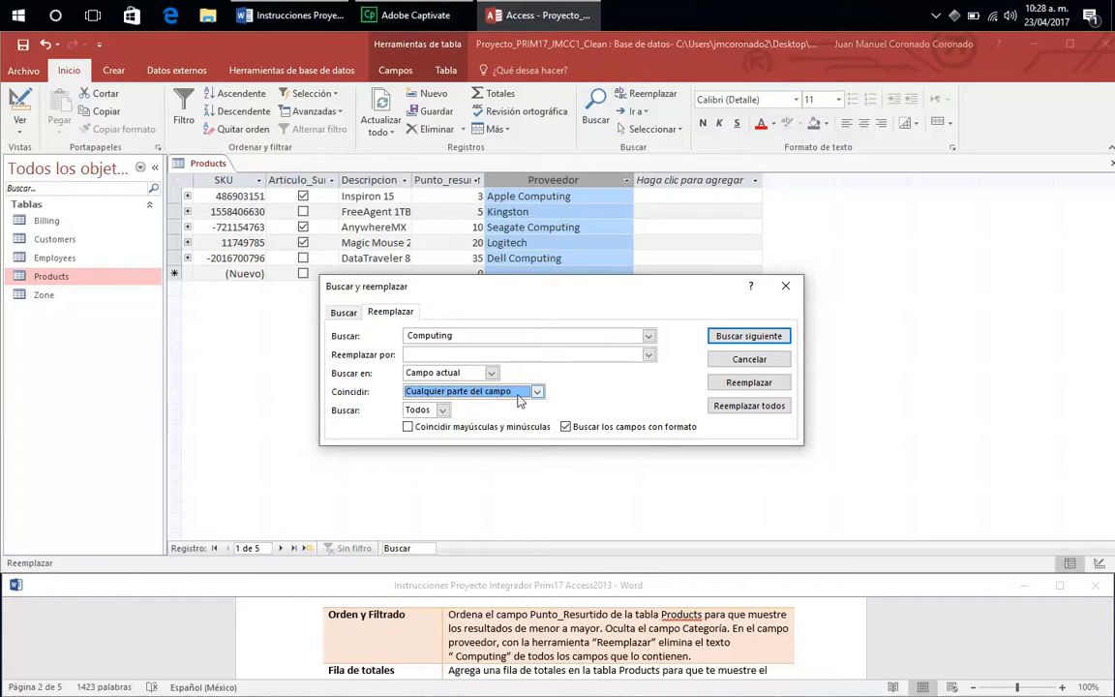
pyautogui.moveTo(496, 291); pyautogui.dragTo(486, 329)
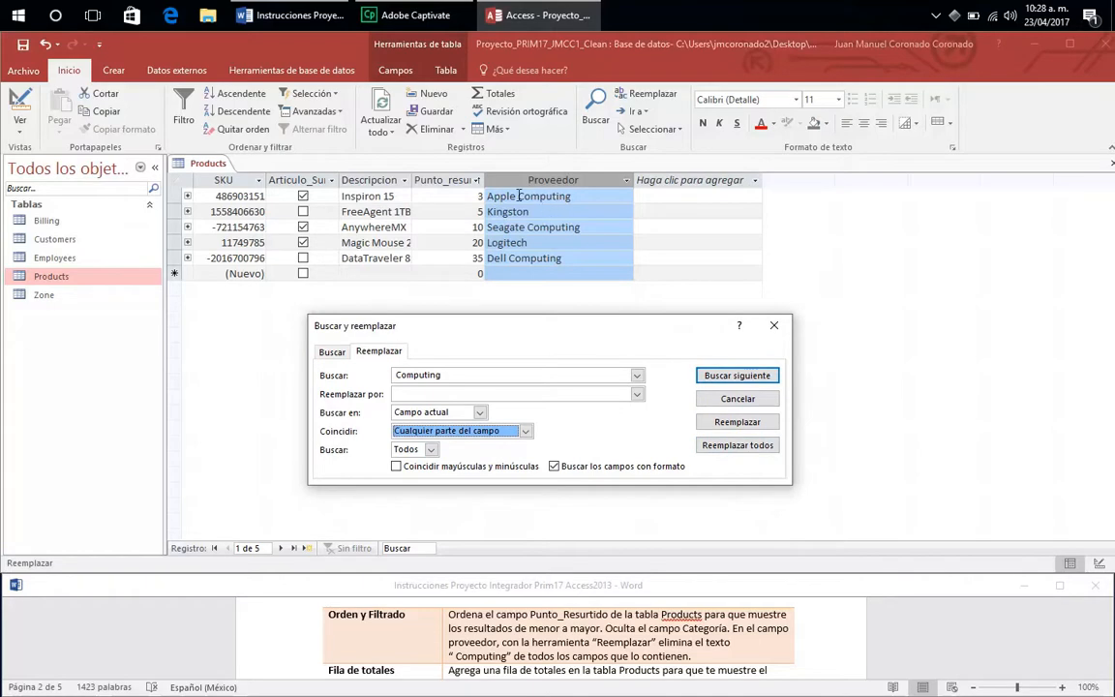
pyautogui.click(709, 447)
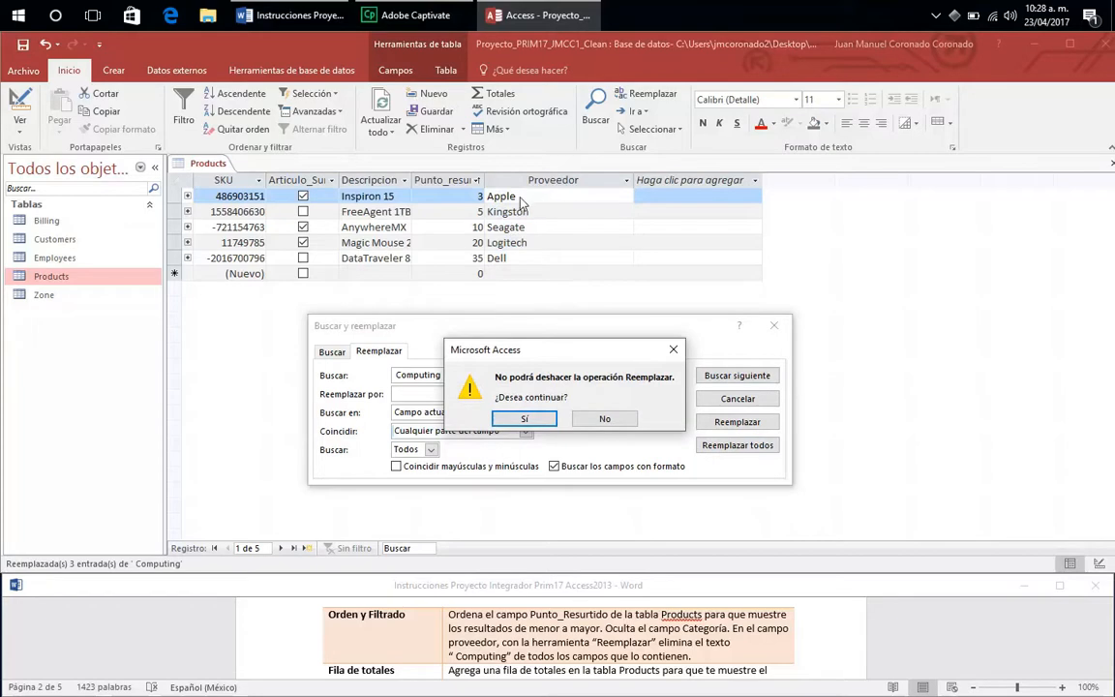
pyautogui.click(533, 425)
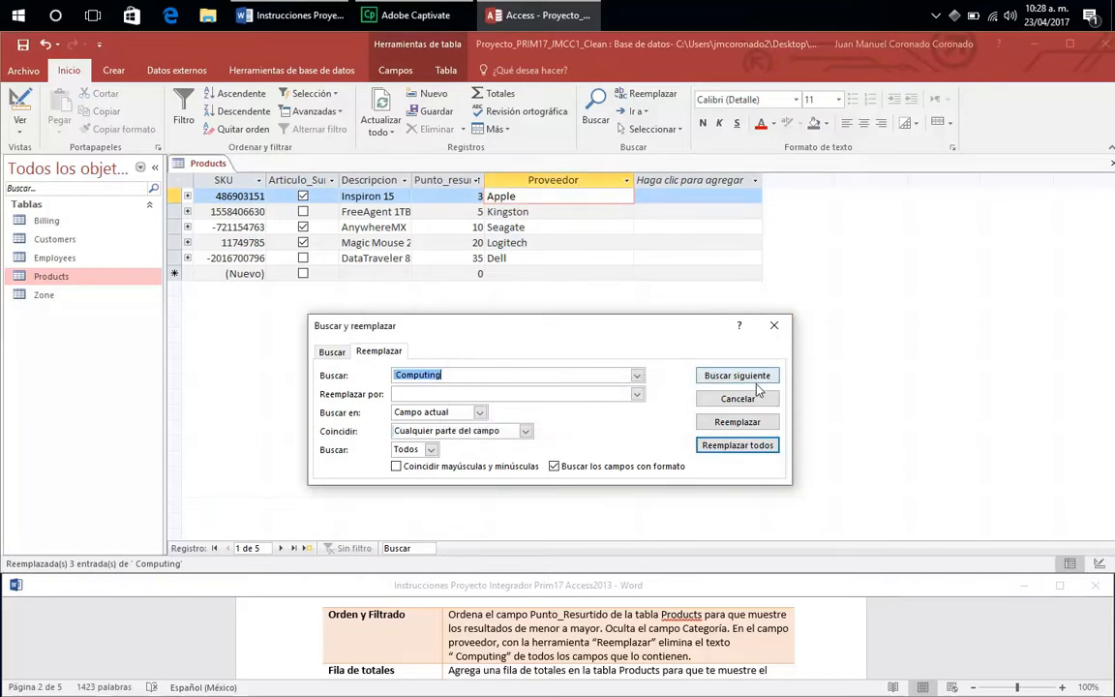
pyautogui.click(774, 326)
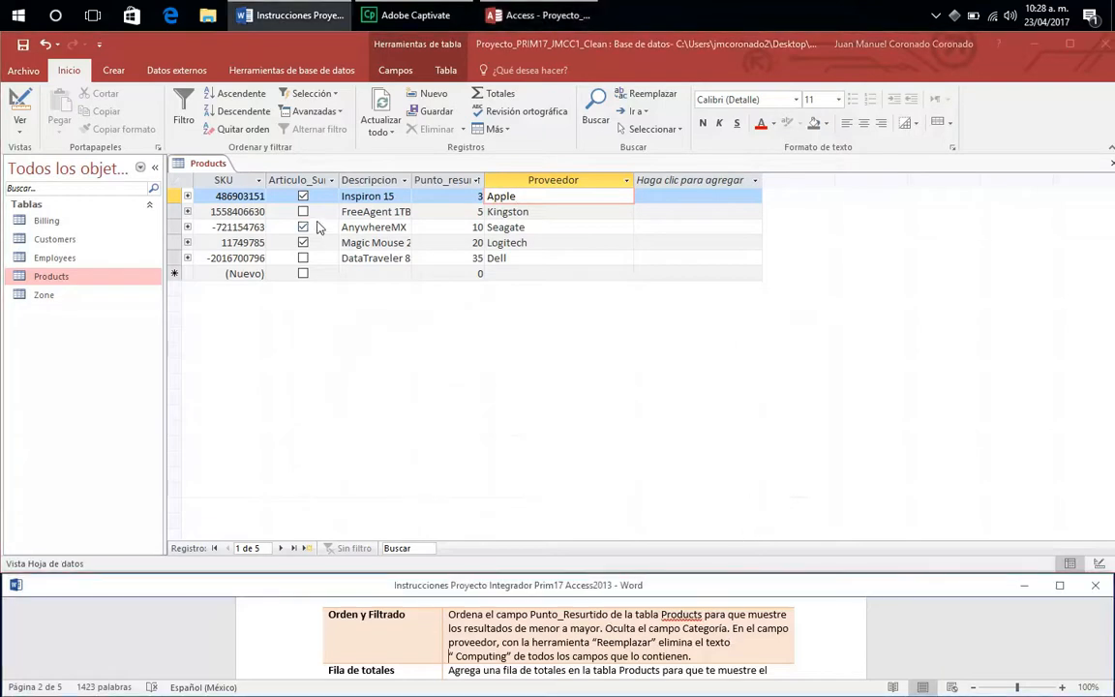
# Check the Fila de totales instructions and add a Total row under the Products records.
pyautogui.rightClick(216, 165)
pyautogui.click(217, 165)
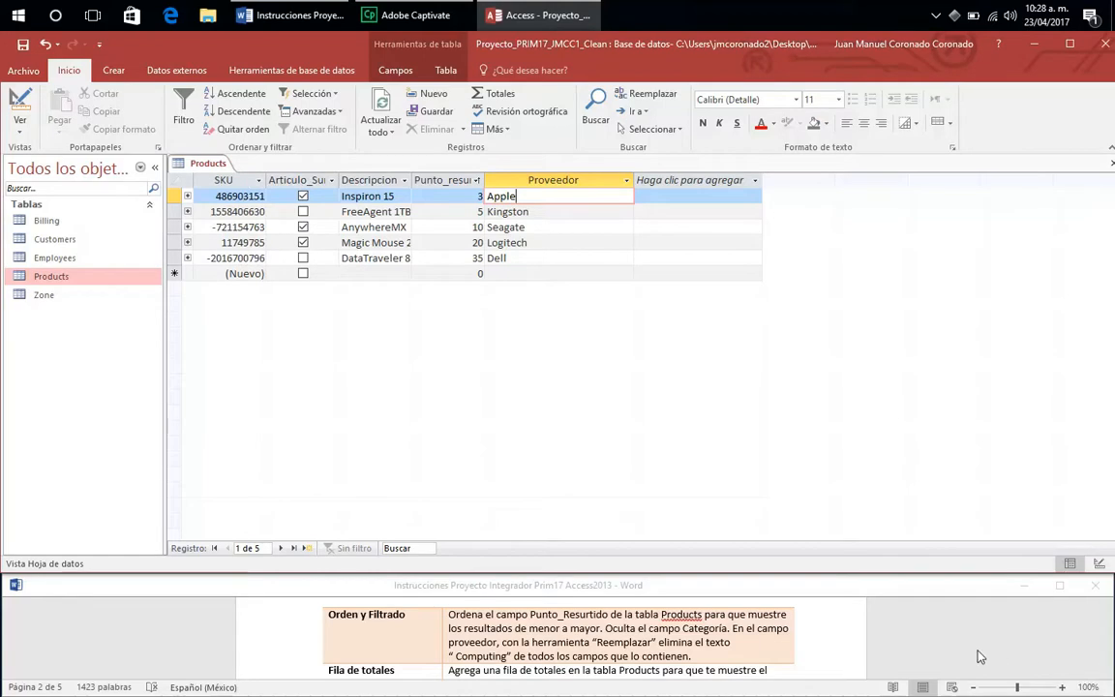
pyautogui.click(997, 607)
pyautogui.click(1107, 675)
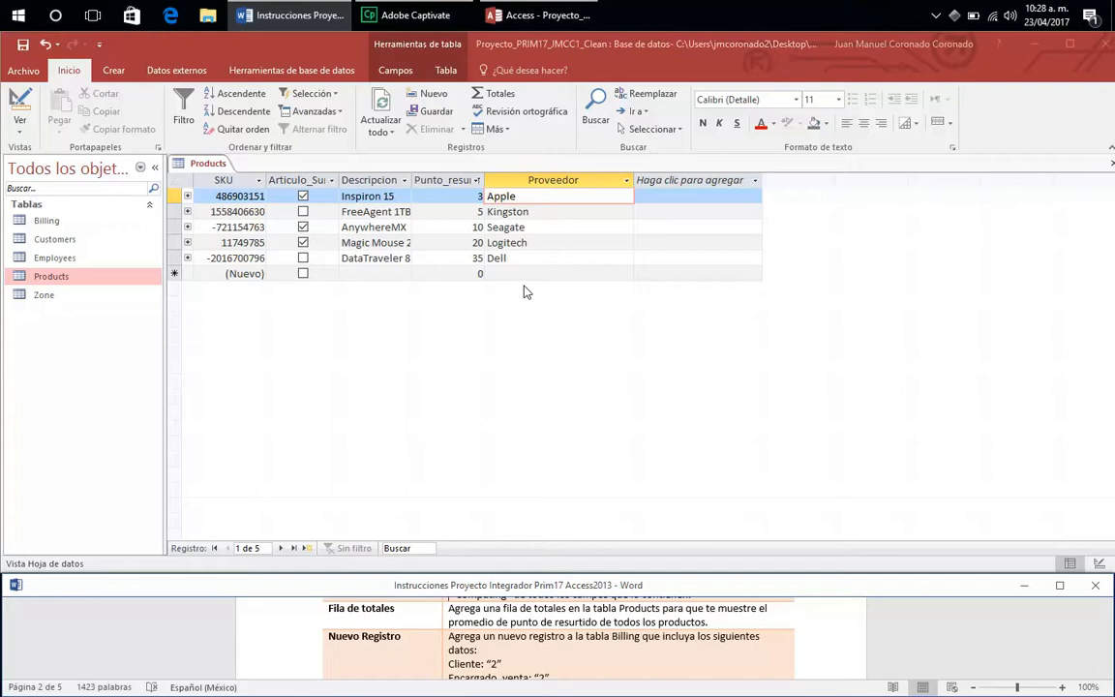
pyautogui.click(501, 97)
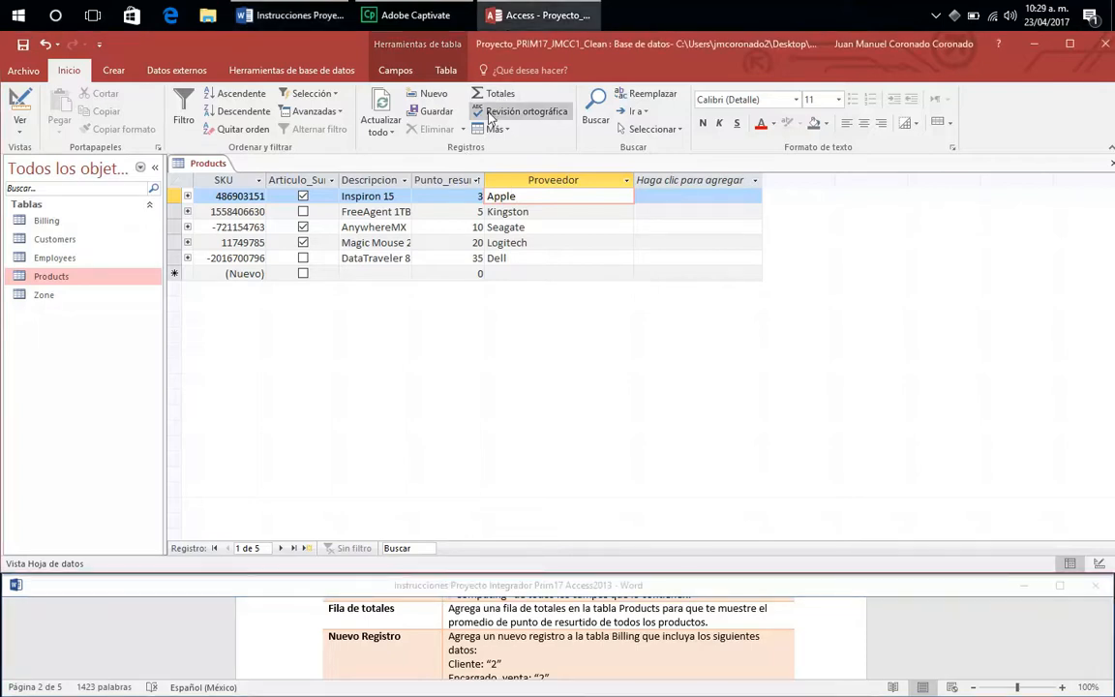
pyautogui.click(487, 96)
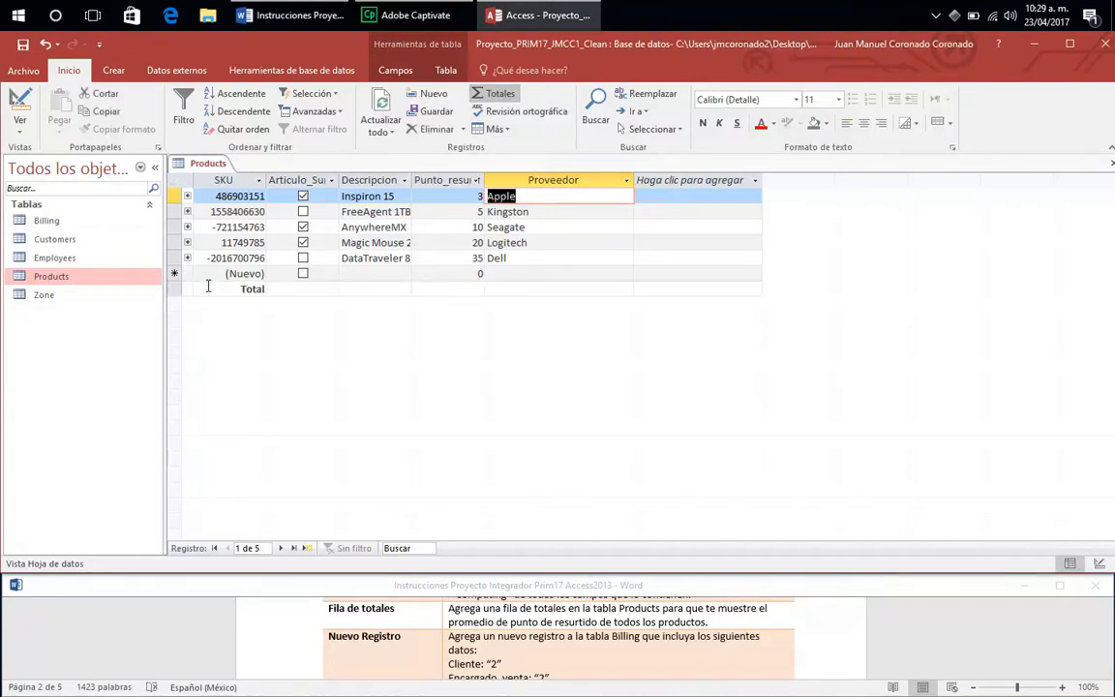
# Set the Punto_Resurtido total to Promedio, showing an average of 14.6.
pyautogui.click(464, 289)
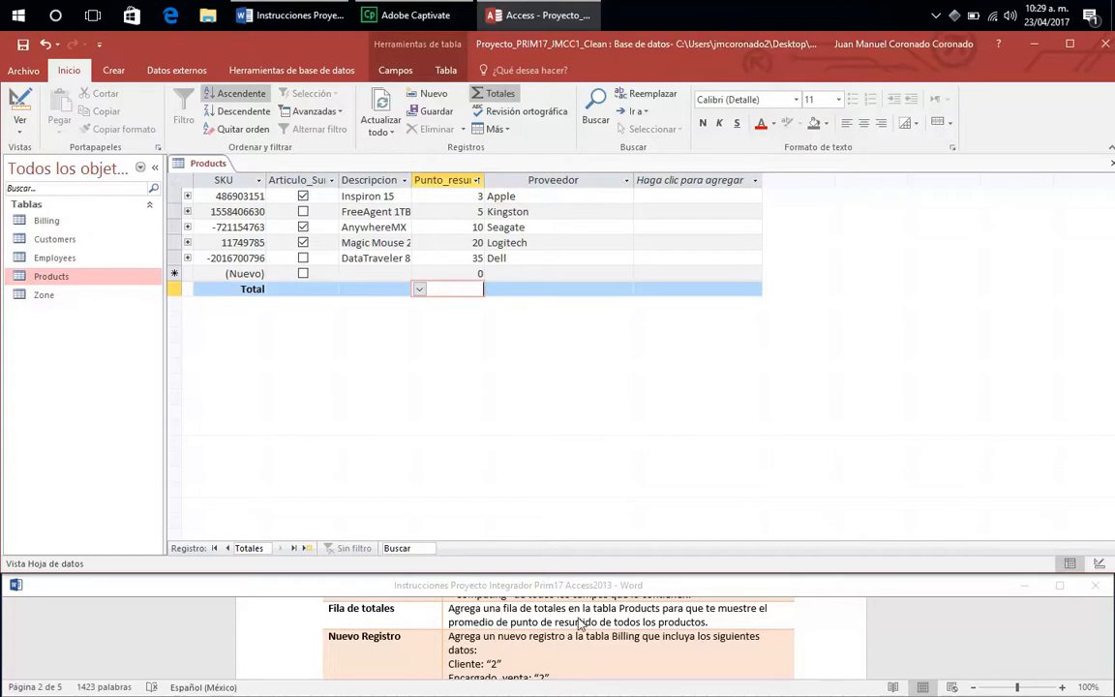
pyautogui.click(422, 289)
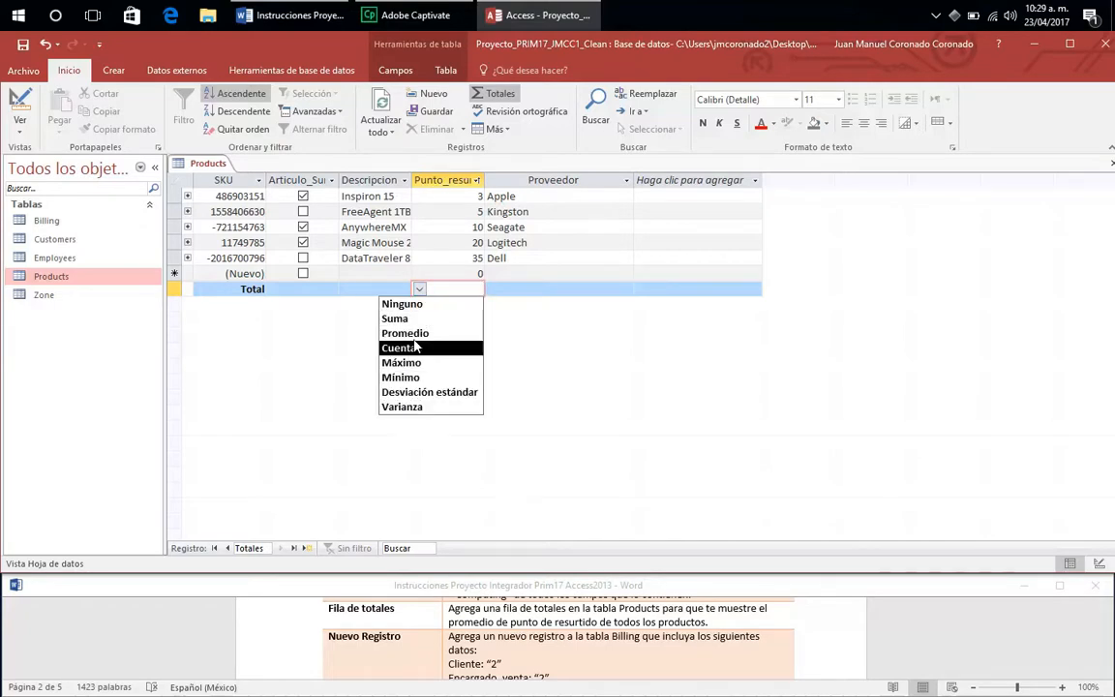
pyautogui.click(406, 332)
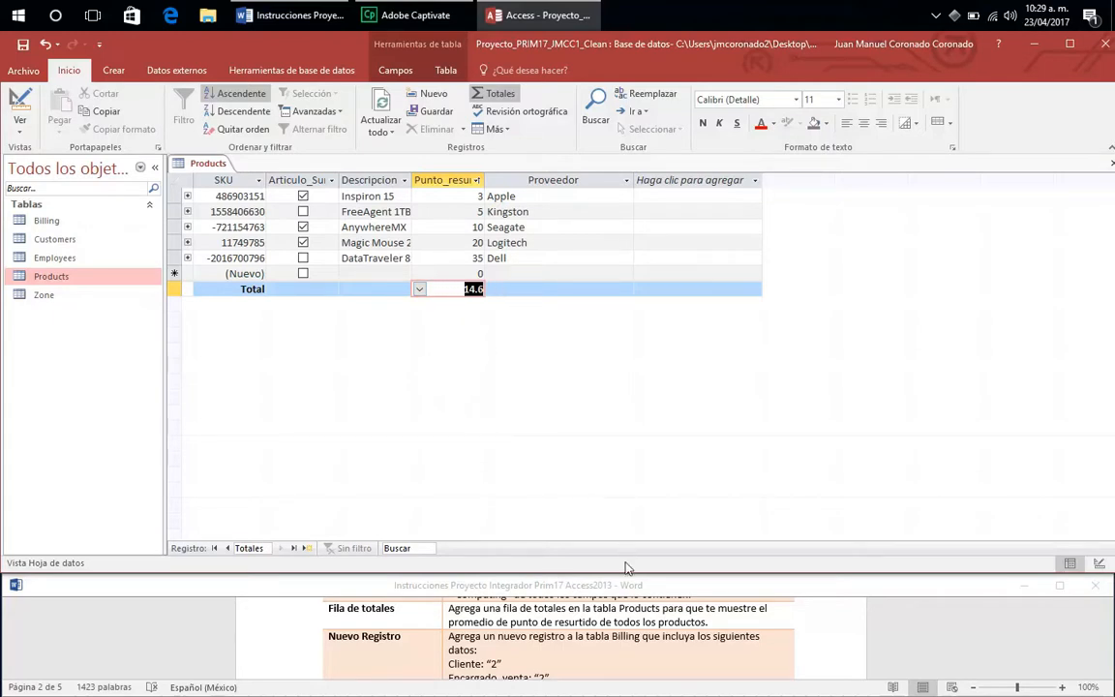
pyautogui.click(643, 629)
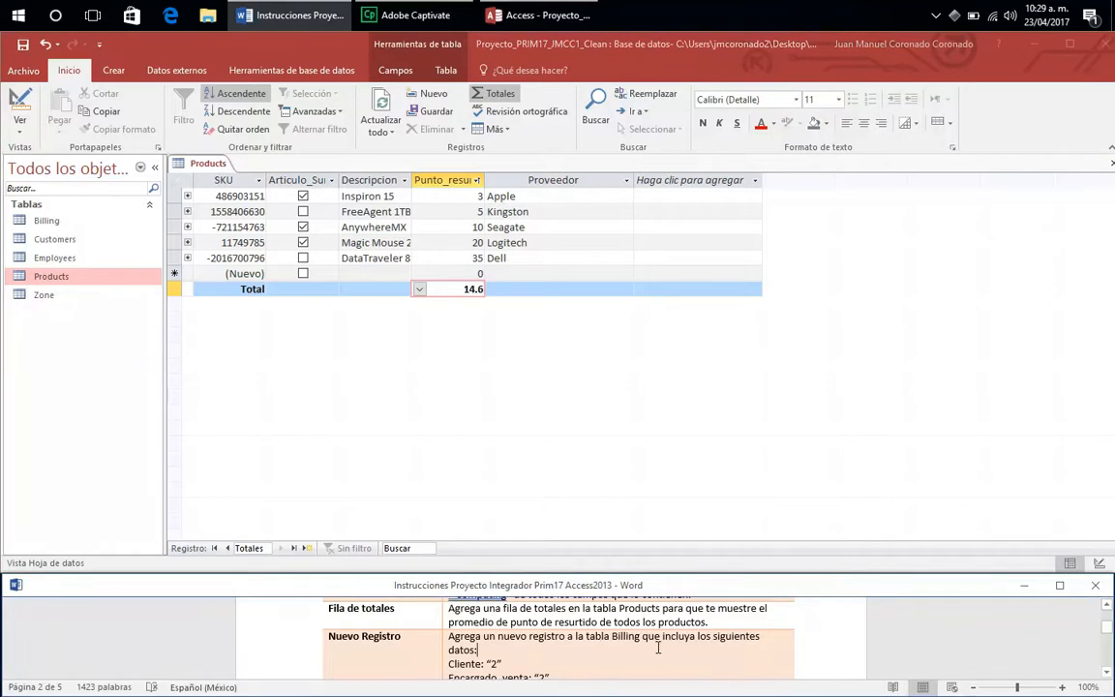
# Close the Products table and open the Billing table.
pyautogui.rightClick(207, 164)
pyautogui.click(239, 184)
pyautogui.rightClick(202, 160)
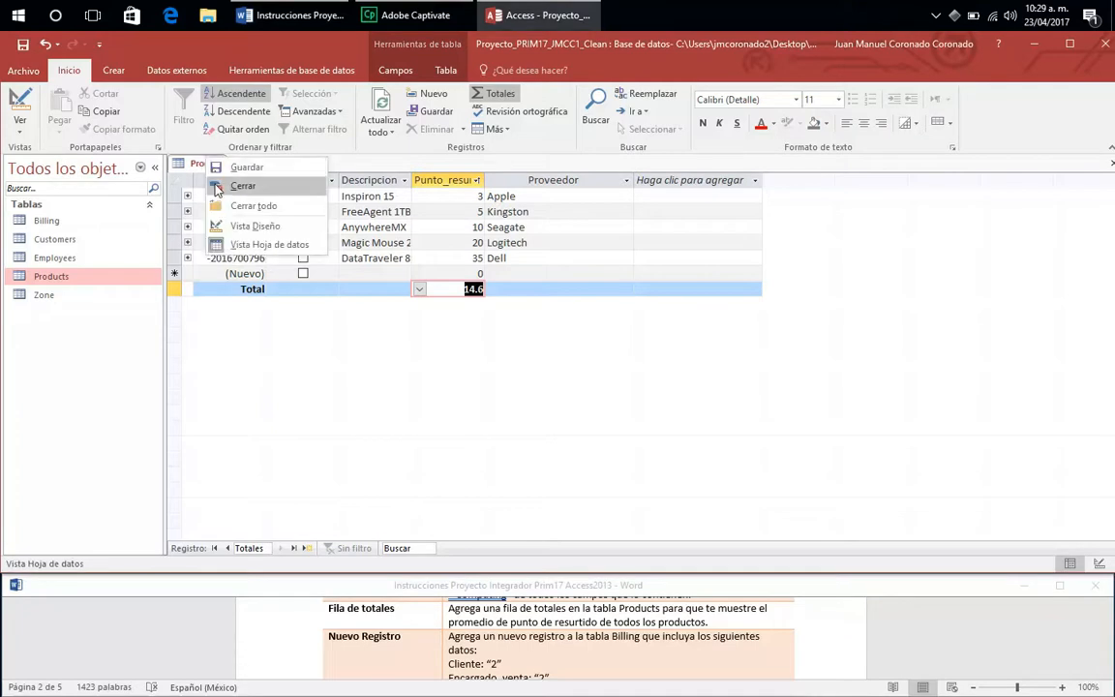
pyautogui.click(242, 187)
pyautogui.doubleClick(95, 219)
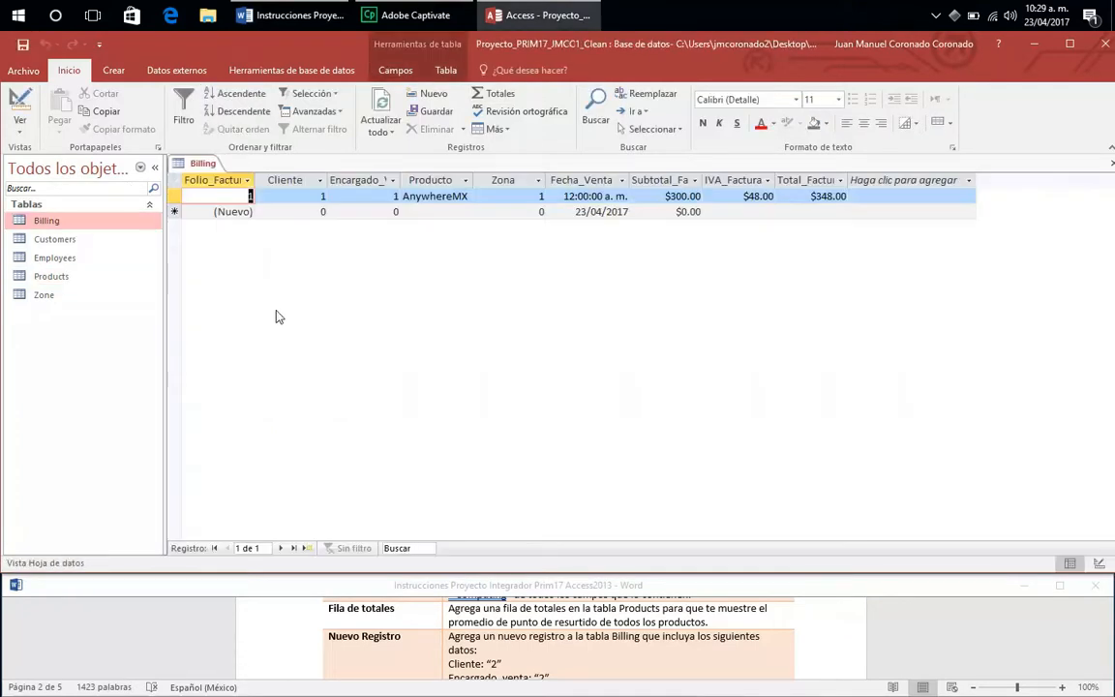
# Start Billing record 2 with Cliente 2, Encargado_venta 2 and product Inspiron 15.
pyautogui.click(324, 211)
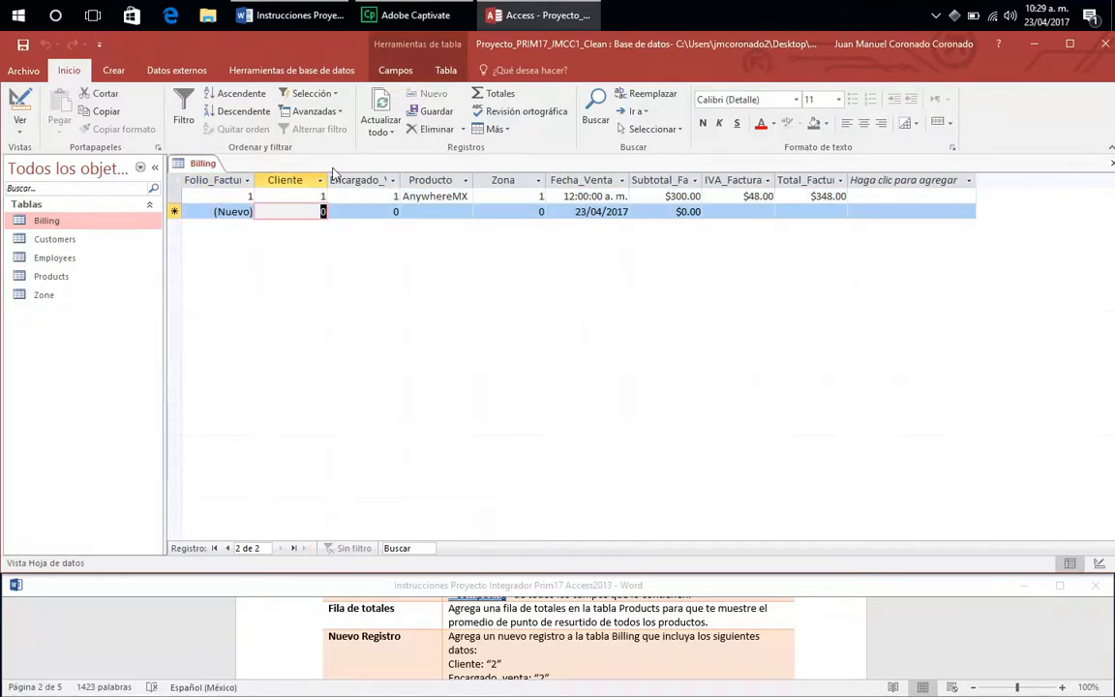
pyautogui.write('2')
pyautogui.press('Tab')
pyautogui.write('2')
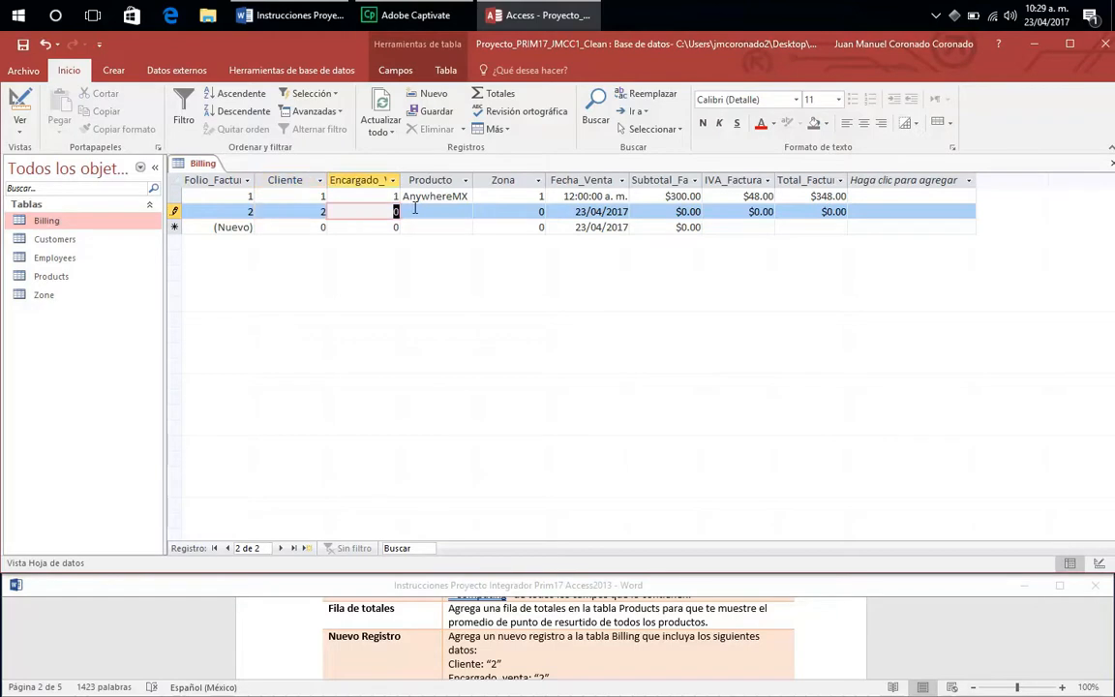
pyautogui.click(1109, 670)
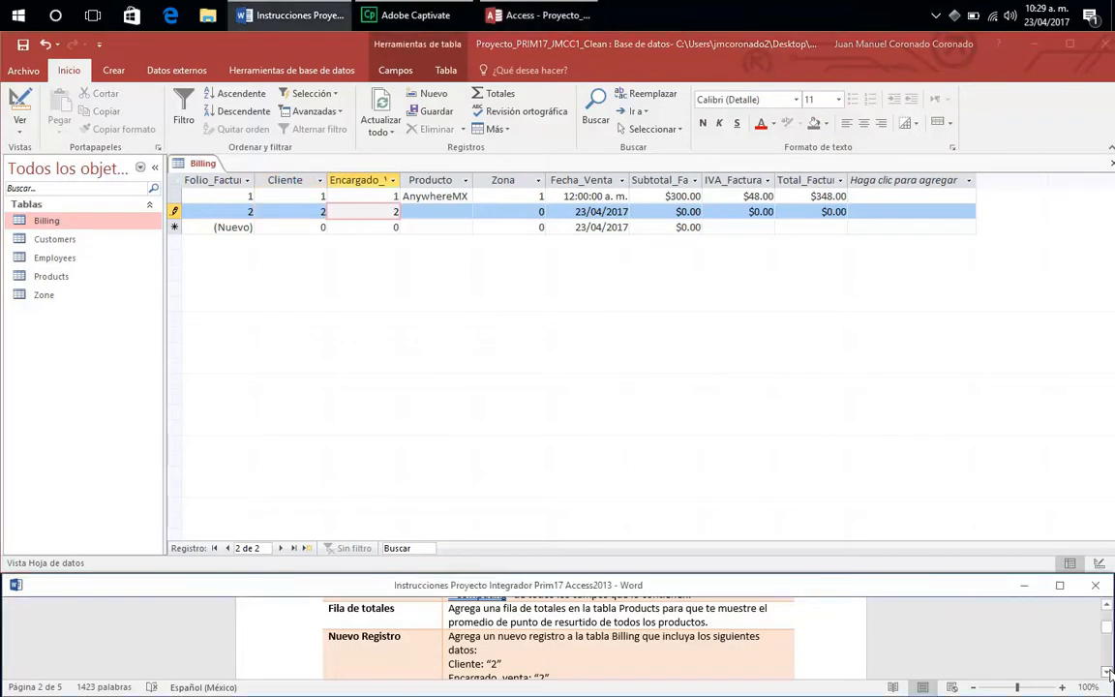
pyautogui.scroll(-3, 1109, 671)
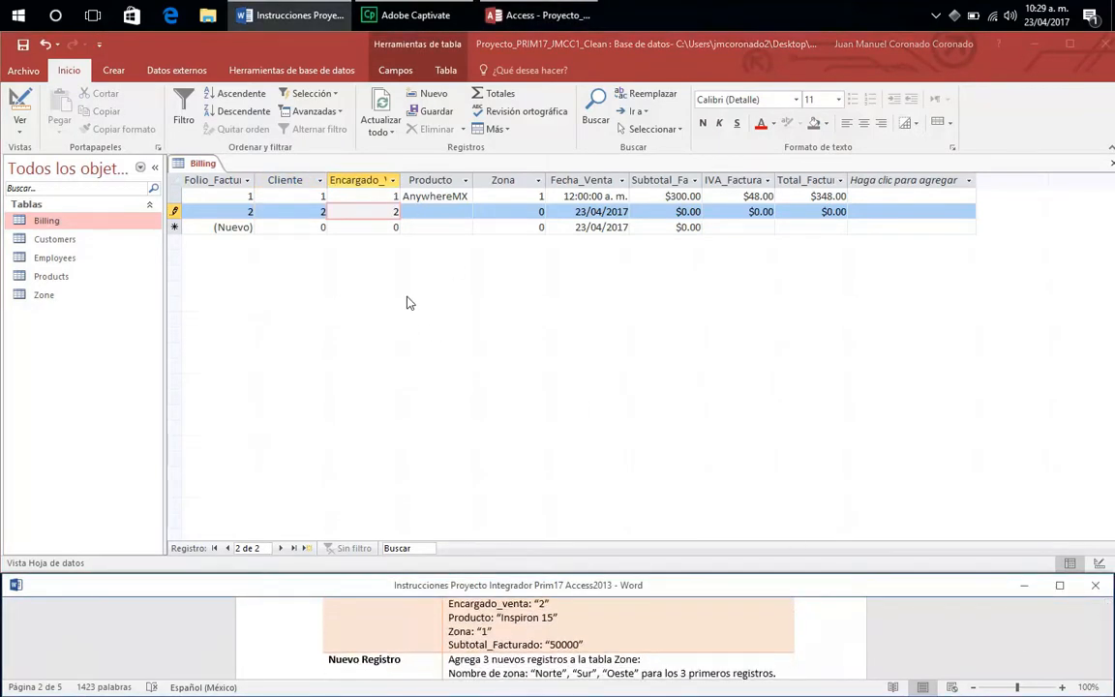
pyautogui.click(450, 213)
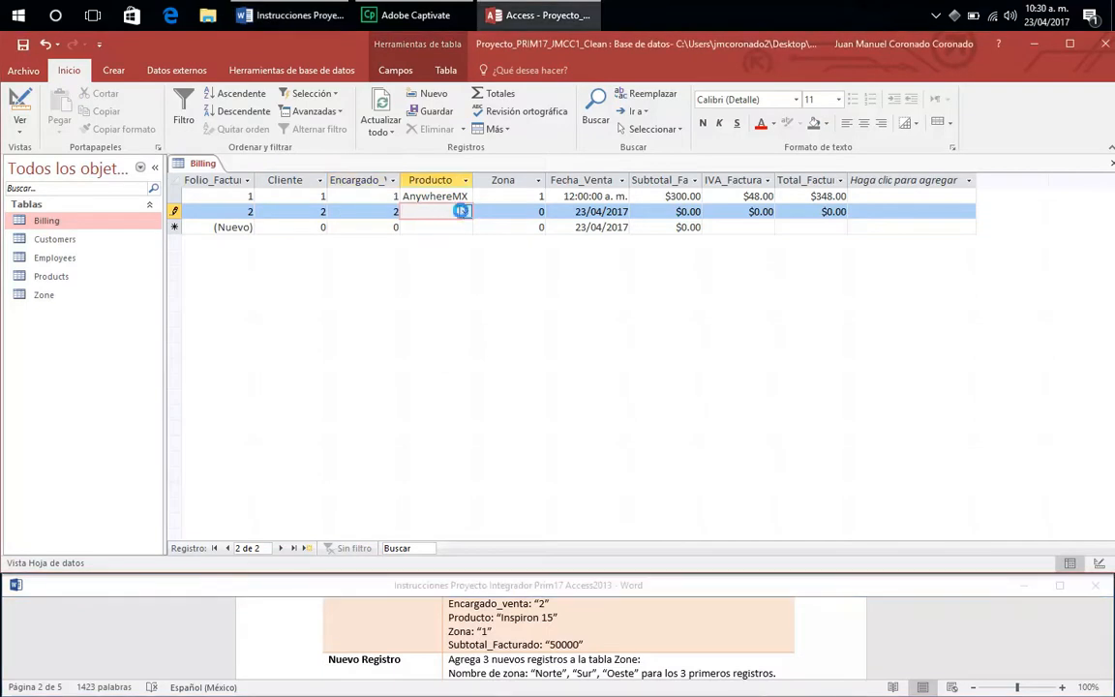
pyautogui.click(463, 214)
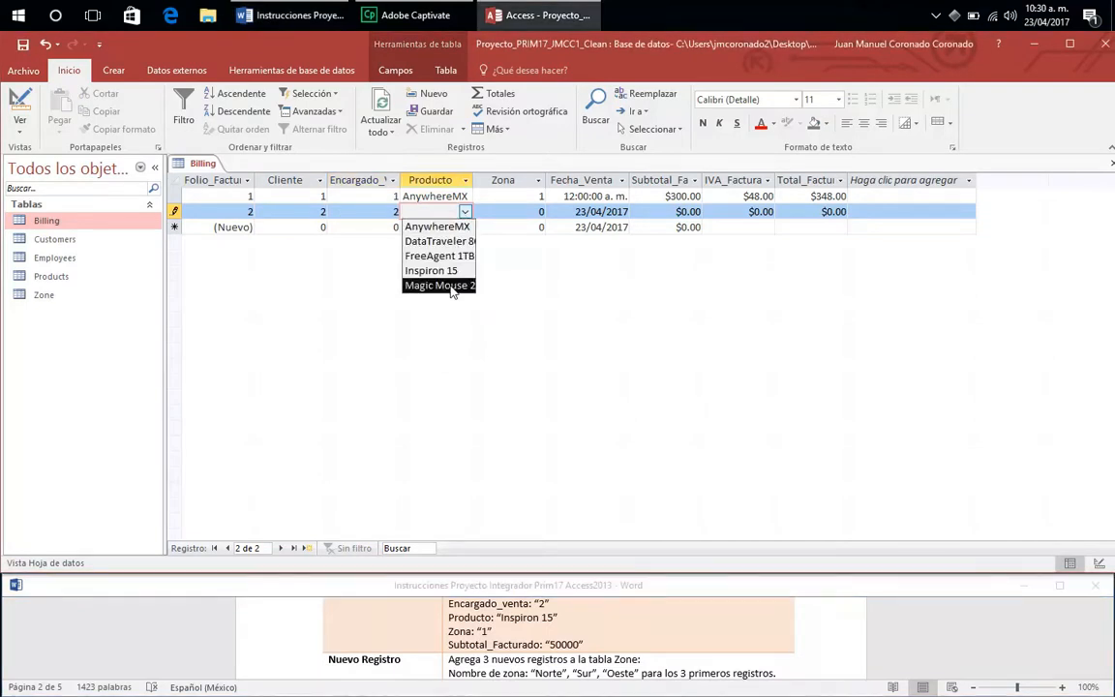
pyautogui.click(452, 271)
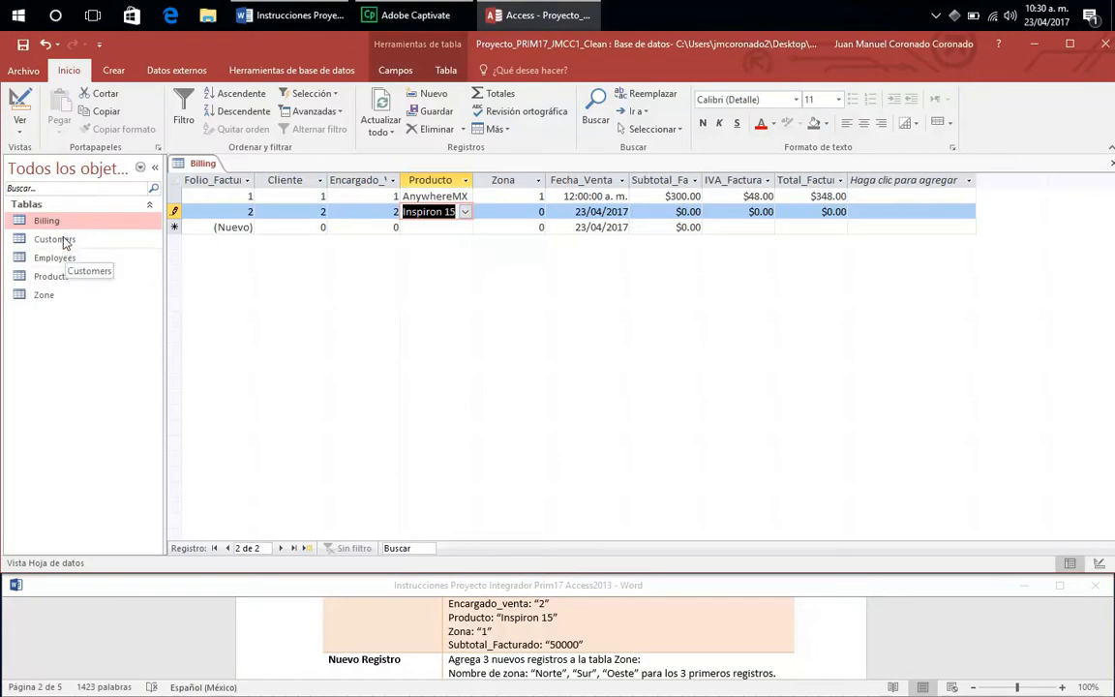
# Open the Products table briefly to check the available products, then close it.
pyautogui.click(52, 278)
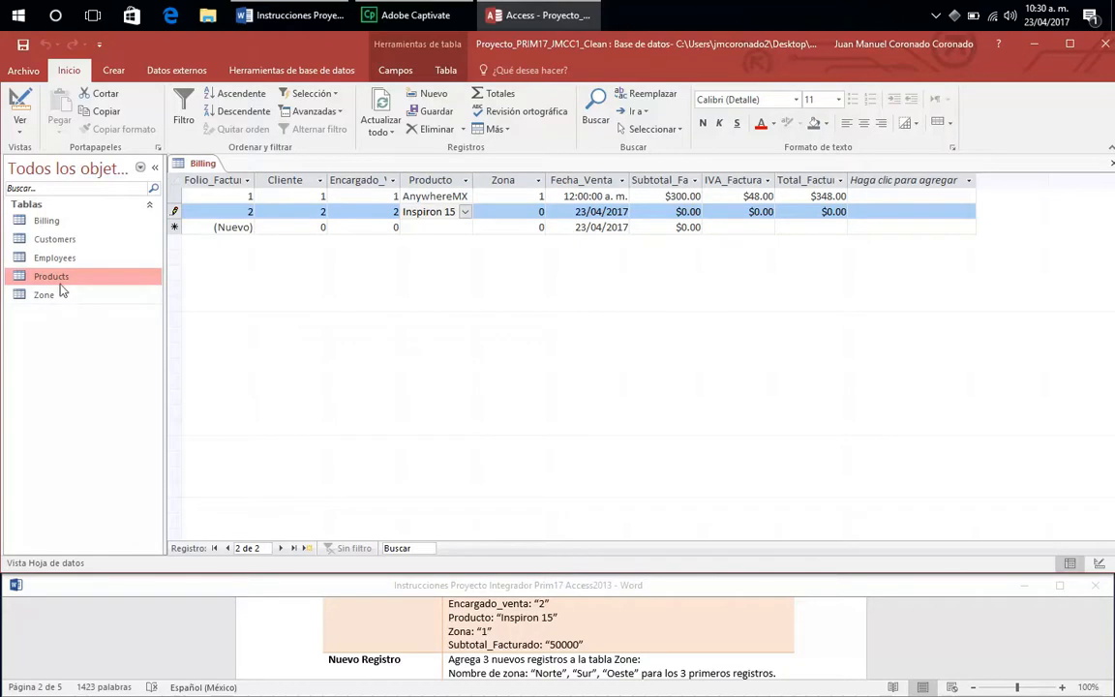
pyautogui.doubleClick(62, 279)
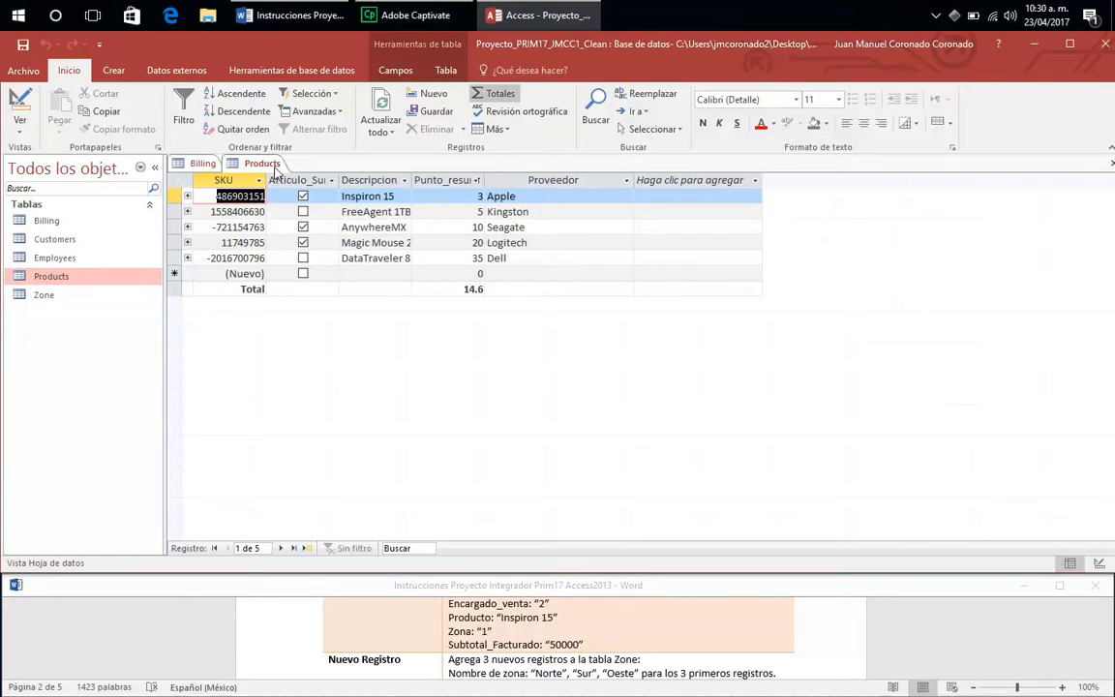
pyautogui.rightClick(253, 161)
pyautogui.click(314, 199)
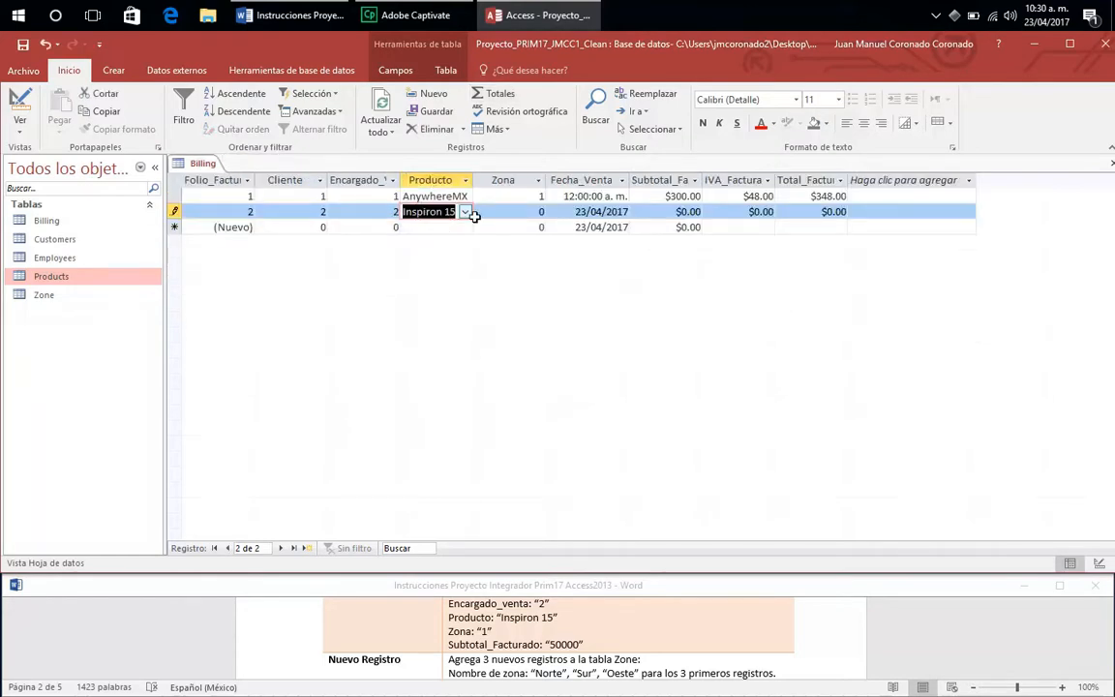
# Set zone 1 and subtotal 50000 on Billing record 2, then close the Billing table.
pyautogui.click(531, 212)
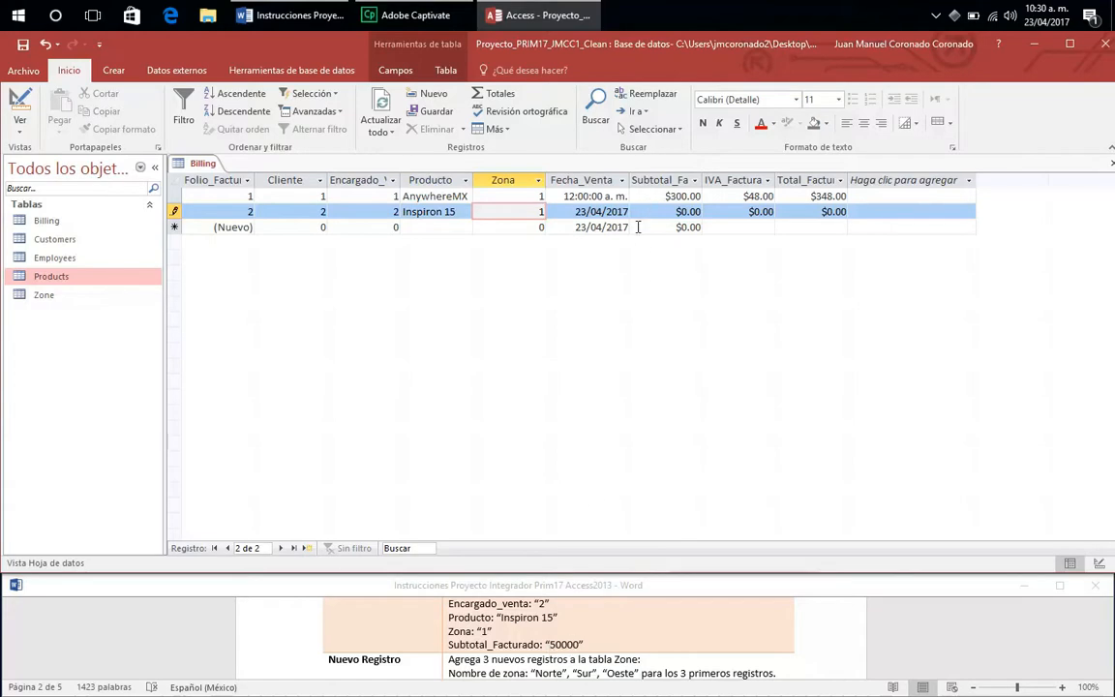
pyautogui.click(697, 210)
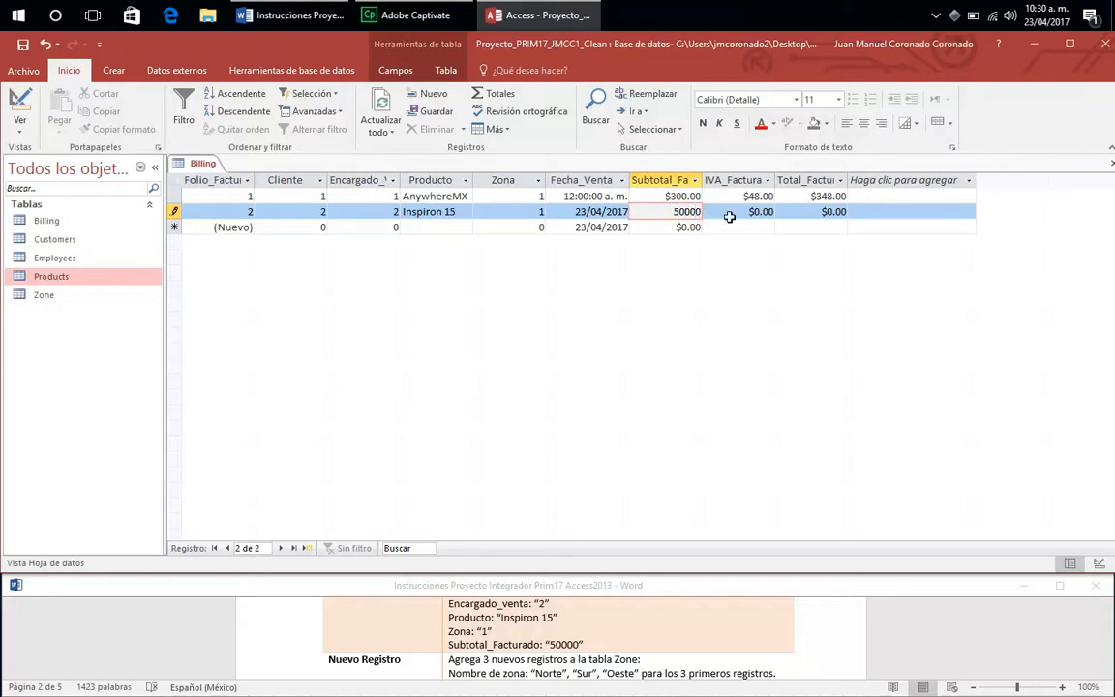
pyautogui.click(728, 216)
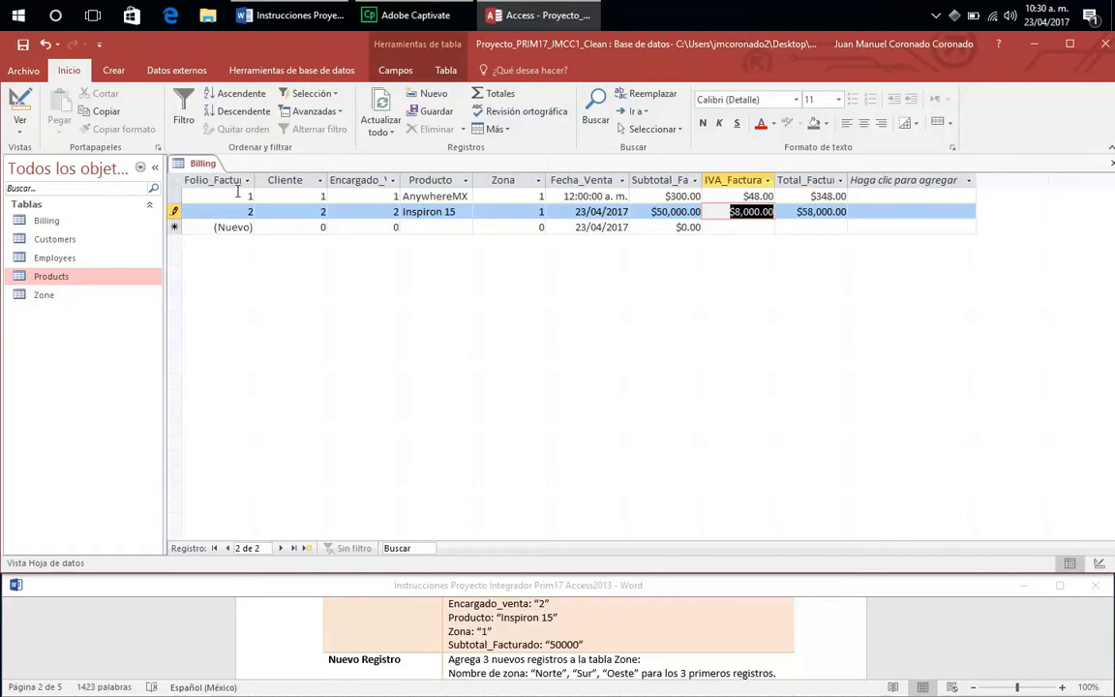
pyautogui.rightClick(208, 165)
pyautogui.click(199, 166)
pyautogui.rightClick(205, 164)
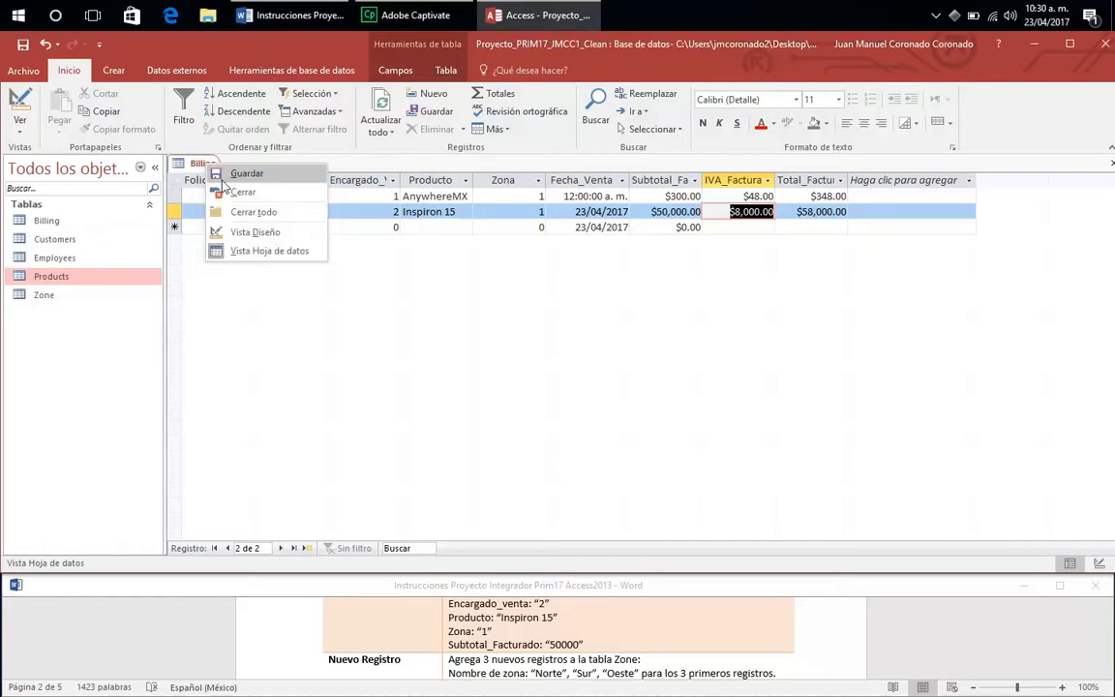
pyautogui.click(234, 191)
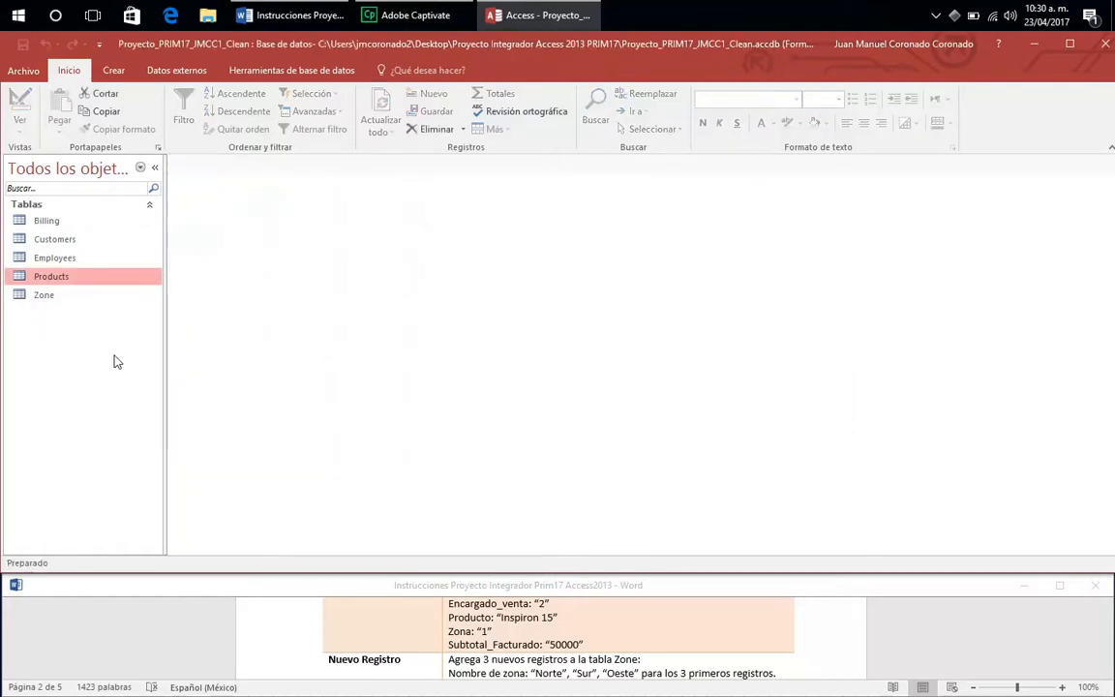
# Scroll the Word instructions down to the Nuevo Registro step for the Zone table.
pyautogui.click(915, 662)
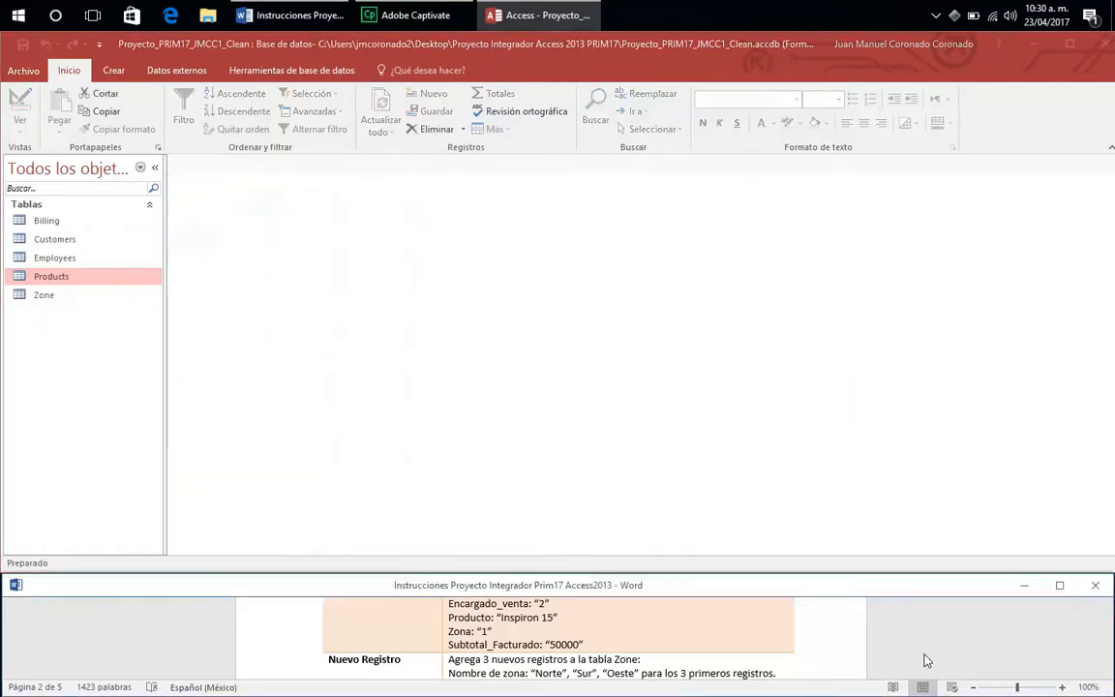
pyautogui.click(1106, 671)
pyautogui.click(1106, 672)
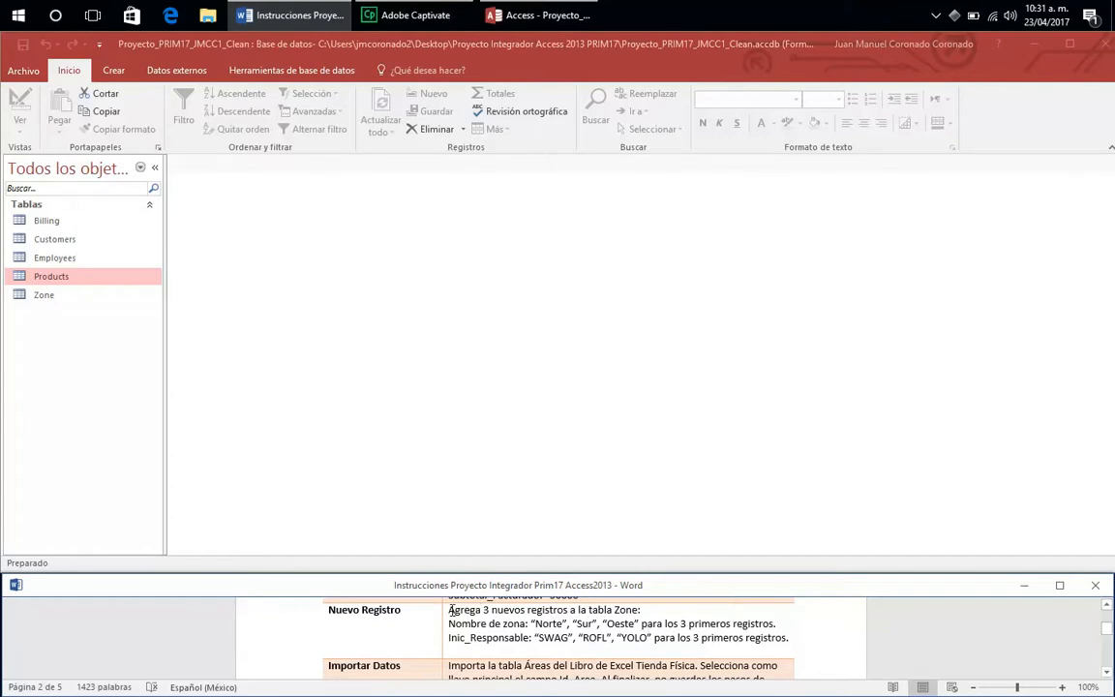
# Open the Zone table and enter Norte, Sur and Oeste in Nombre_Zona of three new rows.
pyautogui.doubleClick(46, 301)
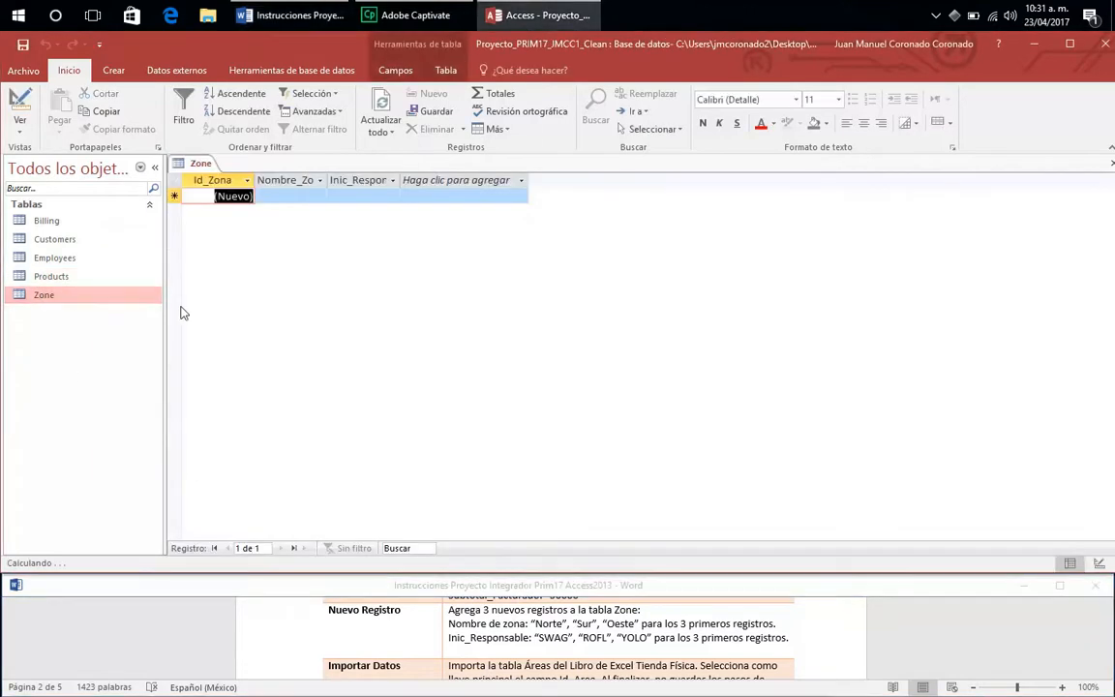
pyautogui.click(282, 200)
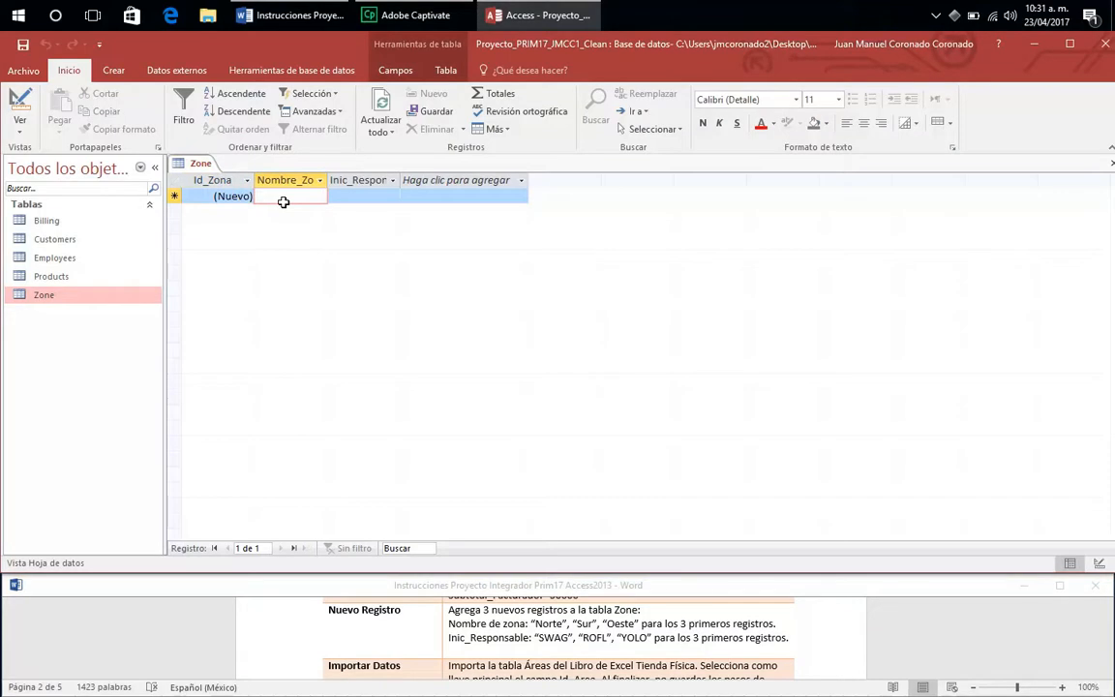
pyautogui.write('Nr')
pyautogui.press('BackSpace')
pyautogui.write('orte')
pyautogui.press('Down')
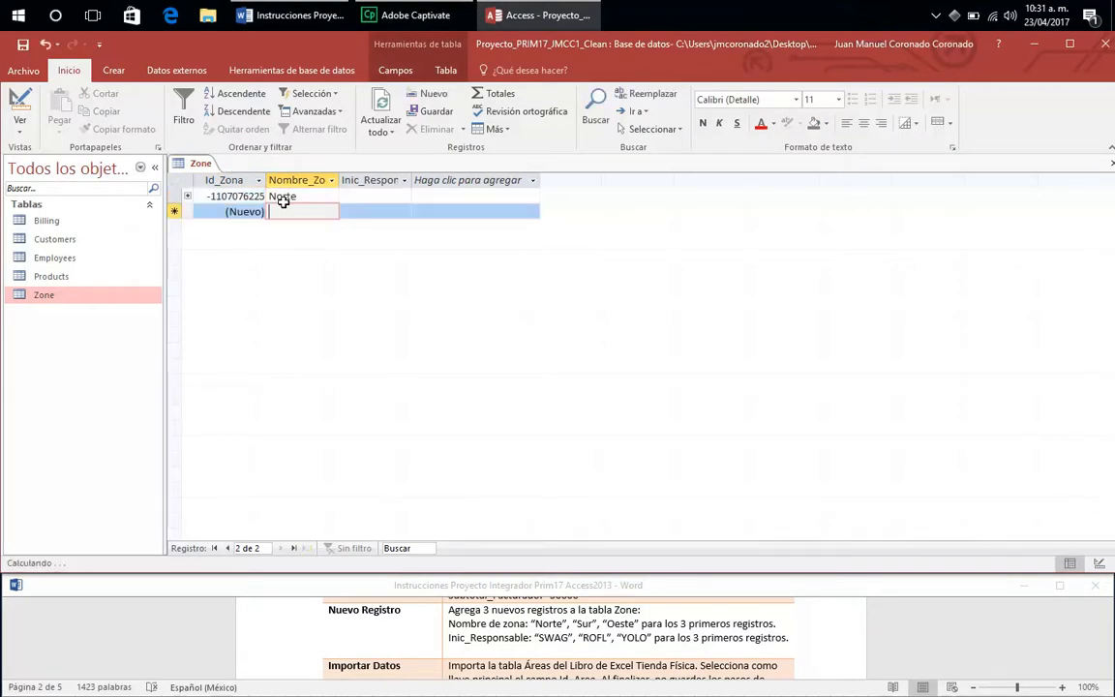
pyautogui.write('Sur')
pyautogui.press('Up')
pyautogui.press('Down')
pyautogui.press('Down')
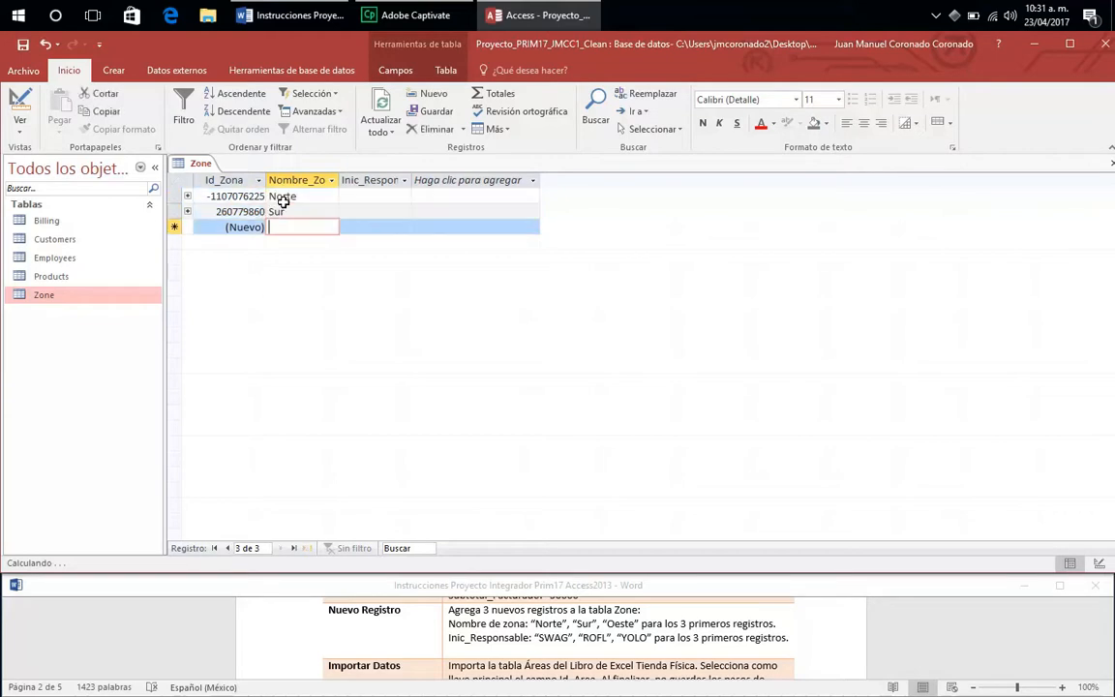
pyautogui.write('Oeste')
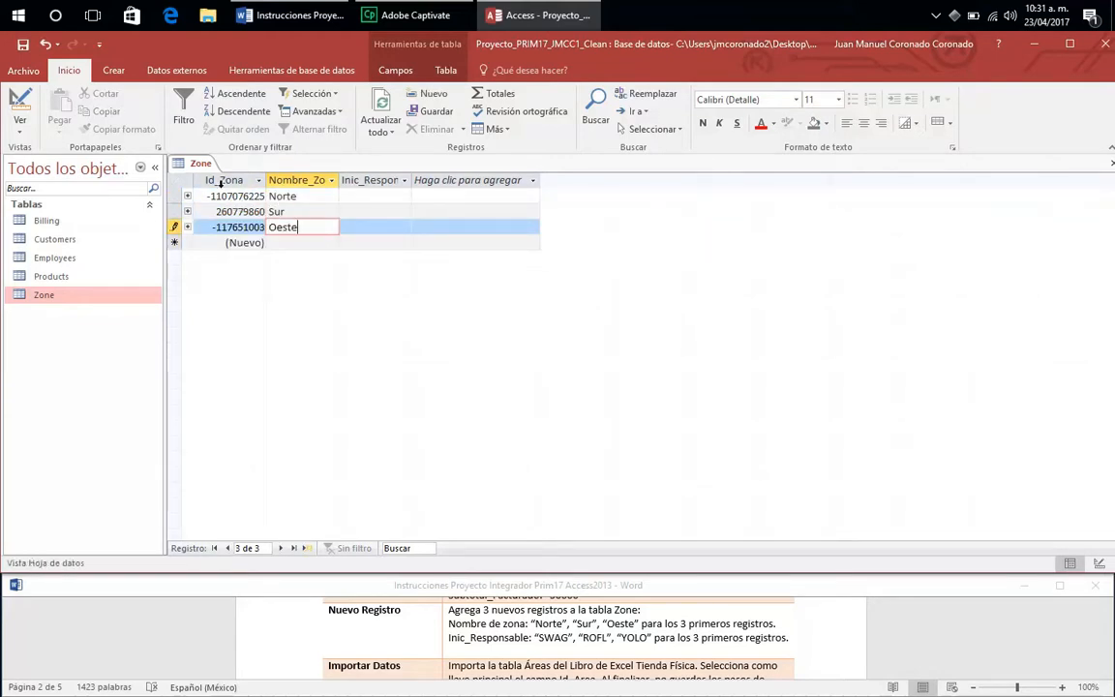
pyautogui.click(360, 195)
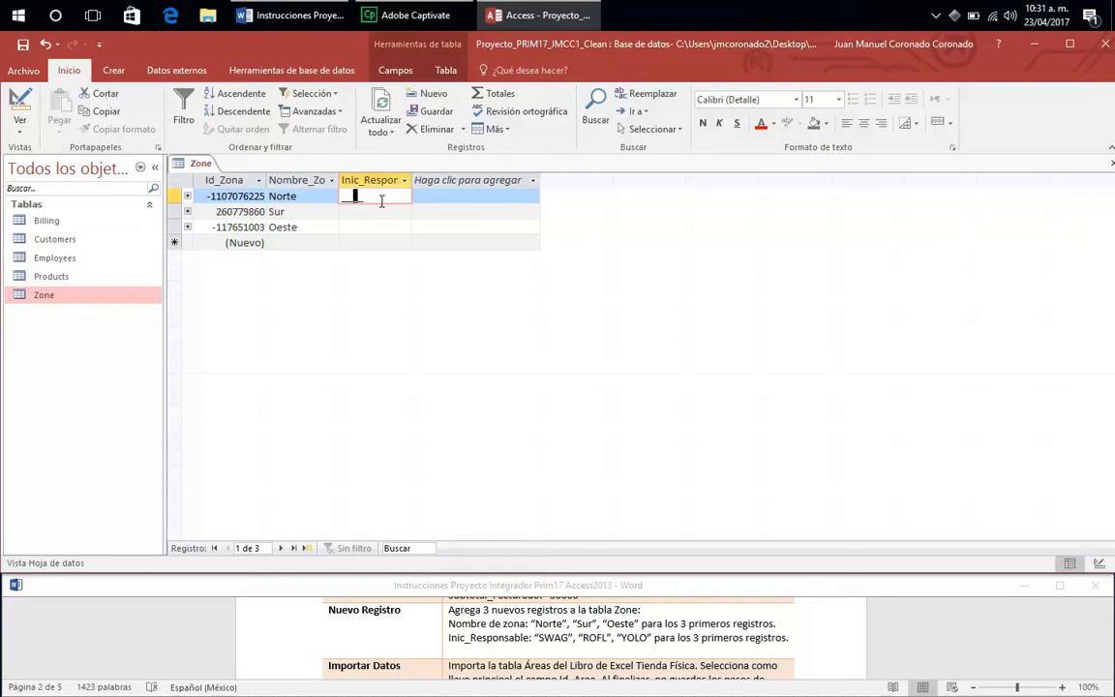
# Enter Inic_Responsable values SWAG, ROFL and YOLO for the Norte, Sur and Oeste zones.
pyautogui.hotkey('shift', 'Tab')
pyautogui.press('Tab')
pyautogui.write('SWAG')
pyautogui.hotkey('shift', 'Tab')
pyautogui.press('Tab')
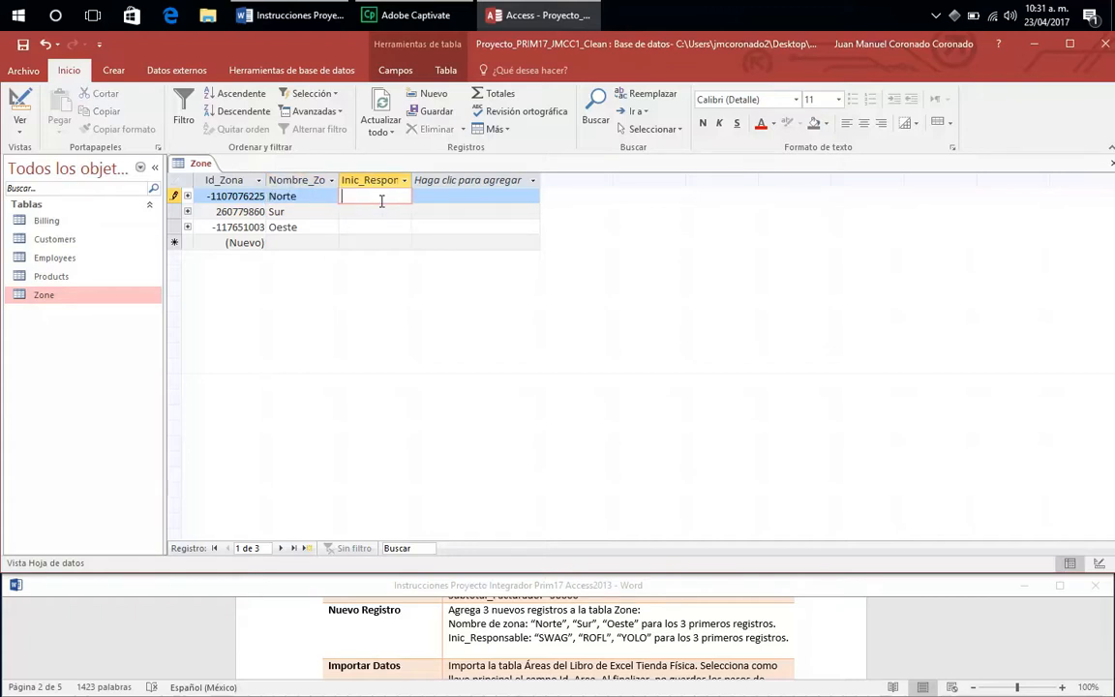
pyautogui.write('SWAG')
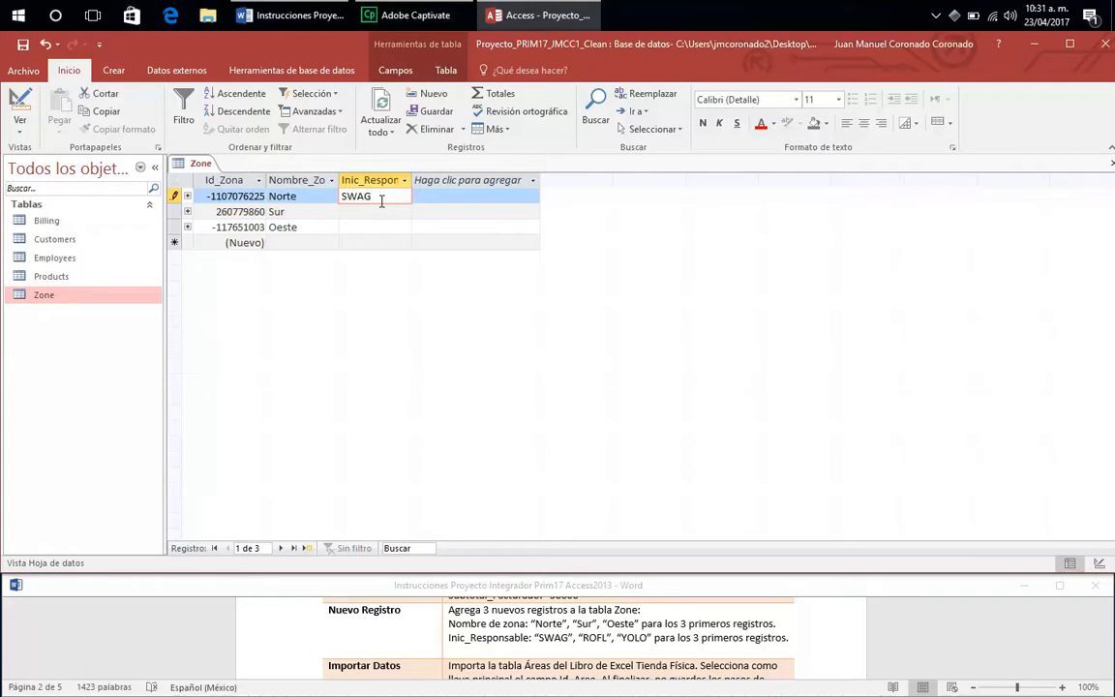
pyautogui.press('Down')
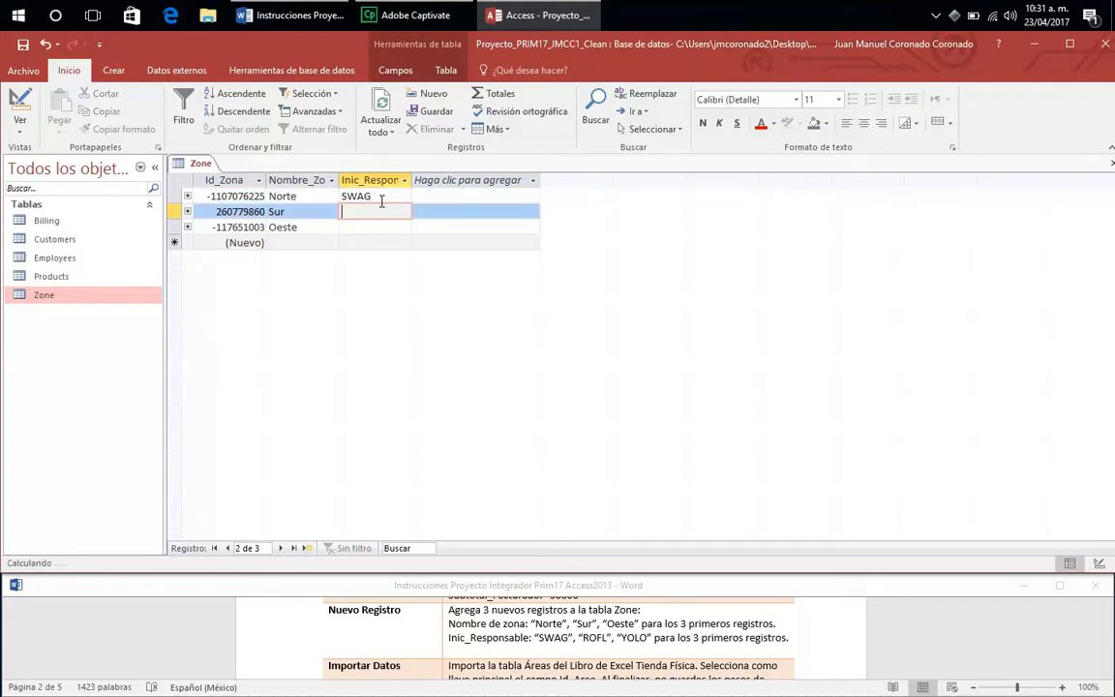
pyautogui.write('ROFL')
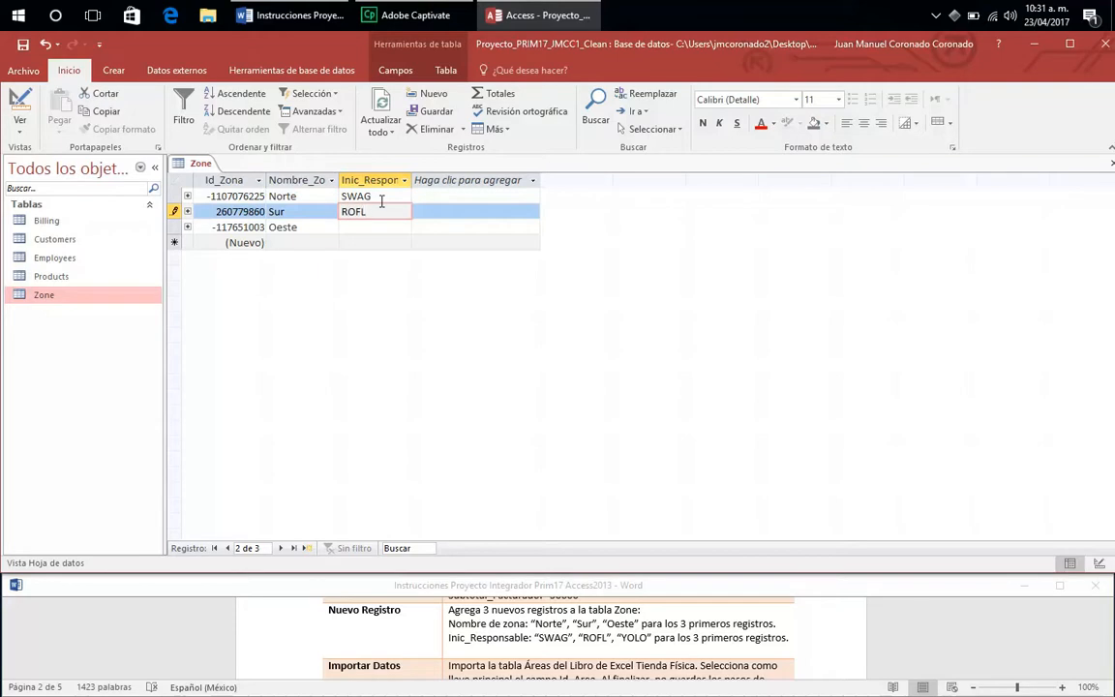
pyautogui.press('Down')
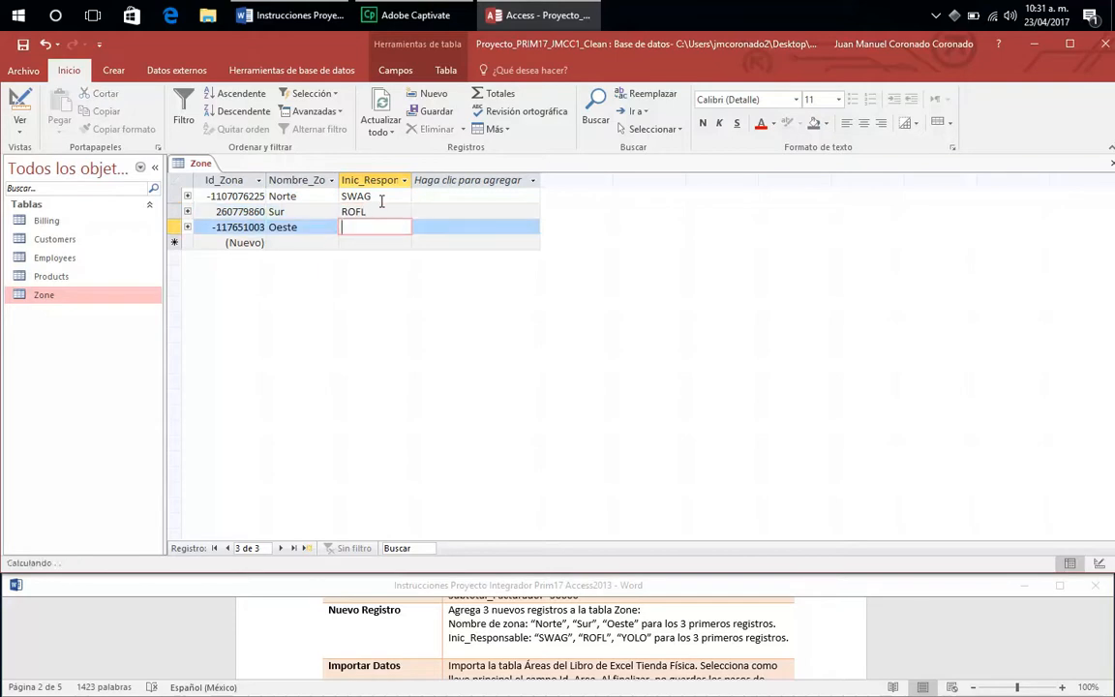
pyautogui.write('YOLO')
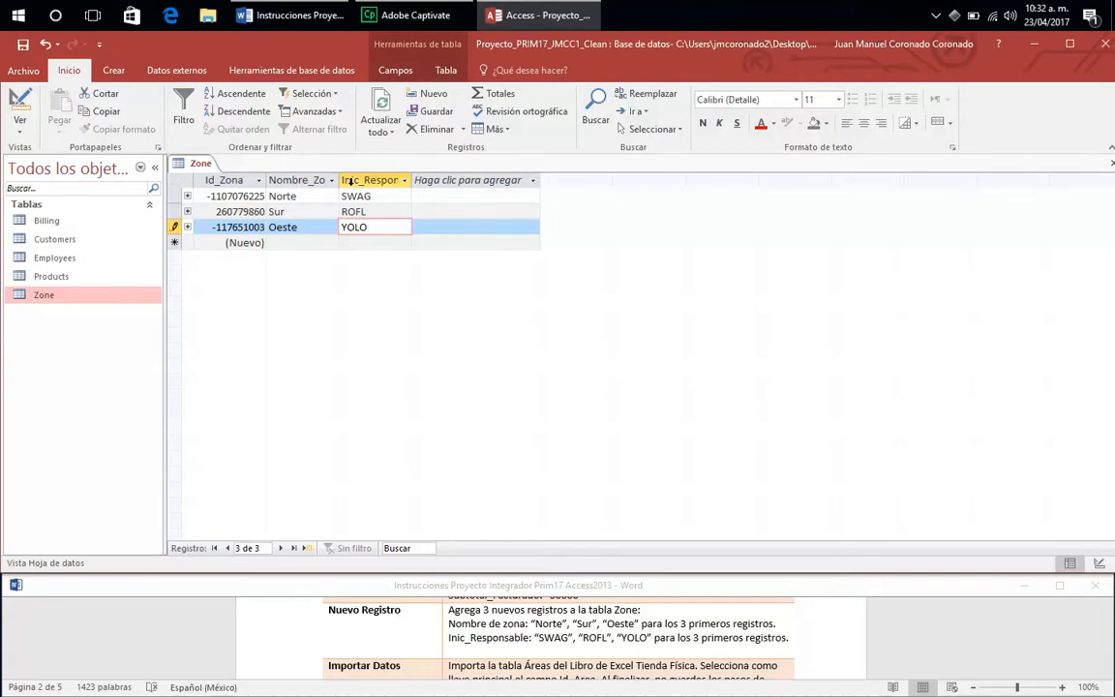
# Save and close the Zone table.
pyautogui.rightClick(201, 163)
pyautogui.click(204, 166)
pyautogui.rightClick(203, 166)
pyautogui.click(241, 190)
pyautogui.click(569, 626)
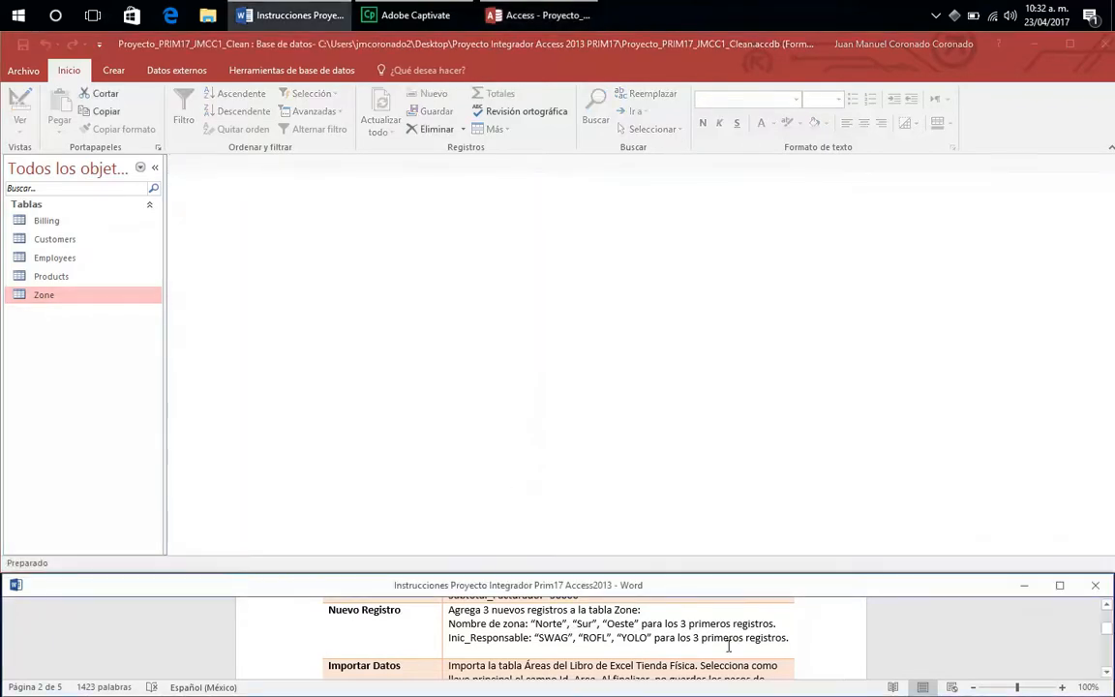
# Start importing an Excel spreadsheet into a new table from Datos externos.
pyautogui.click(1107, 672)
pyautogui.click(1106, 672)
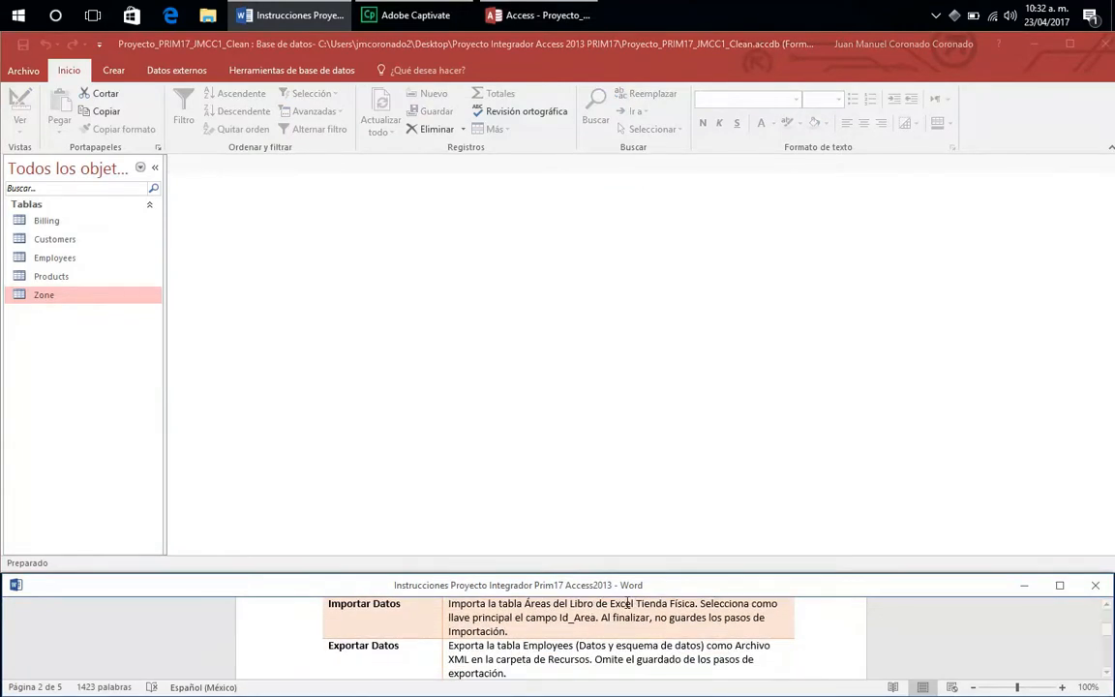
pyautogui.click(175, 70)
pyautogui.click(177, 71)
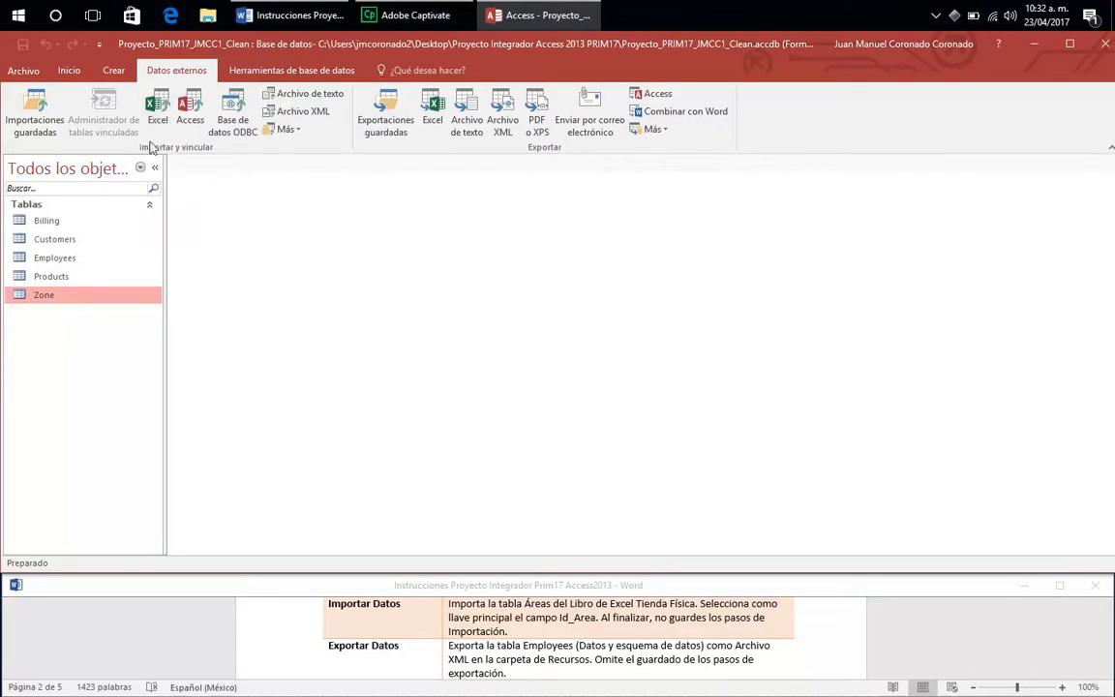
pyautogui.click(155, 112)
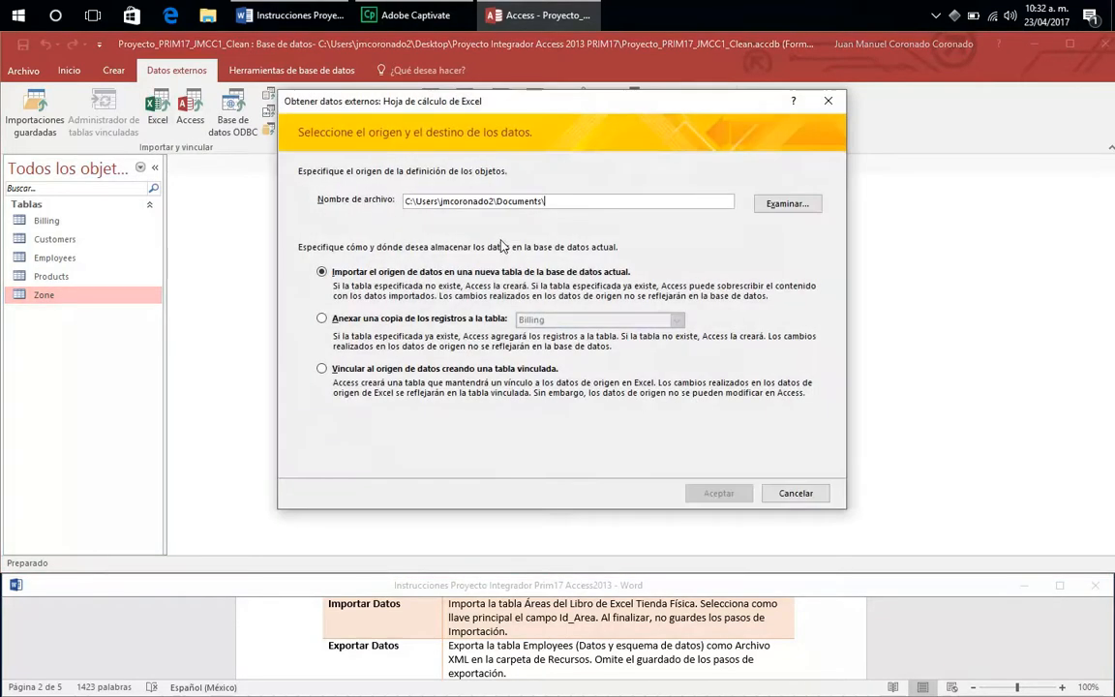
# Pick Tienda Física from Escritorio > Proyecto Integrador > Recursos for import into a new table.
pyautogui.click(780, 204)
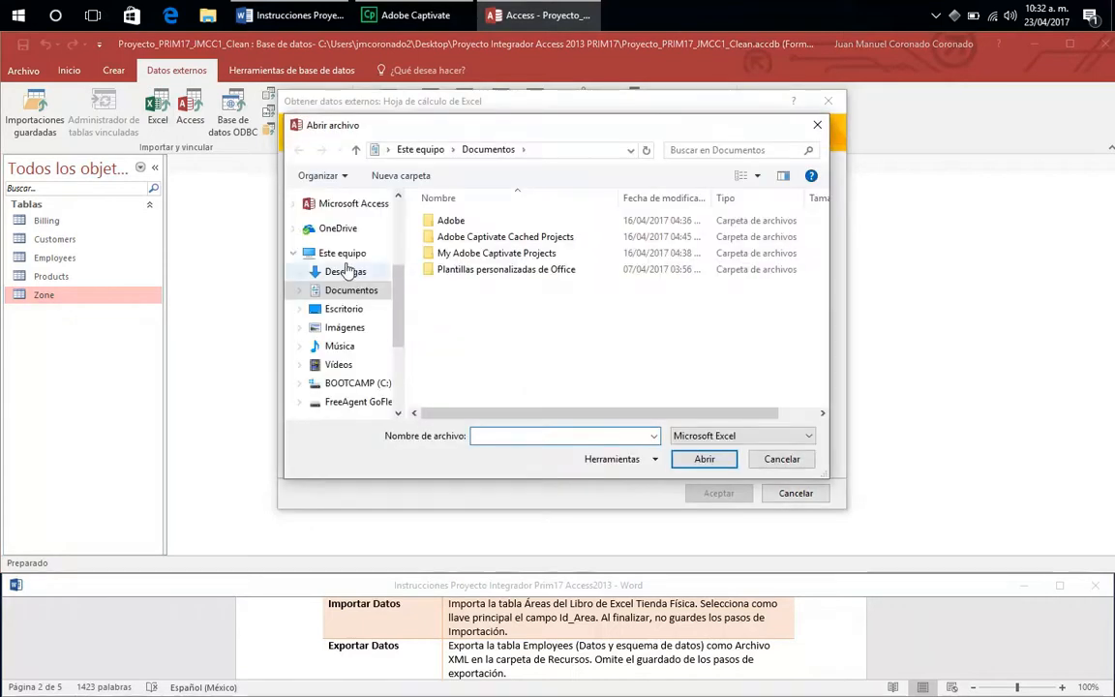
pyautogui.click(337, 307)
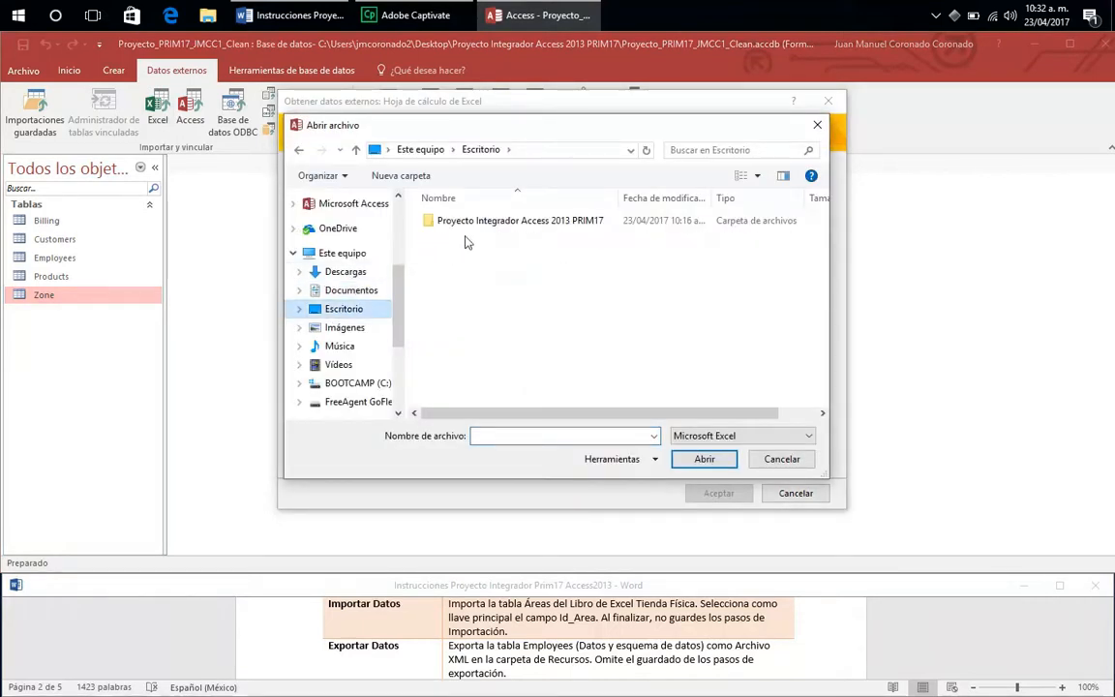
pyautogui.doubleClick(469, 222)
pyautogui.doubleClick(474, 230)
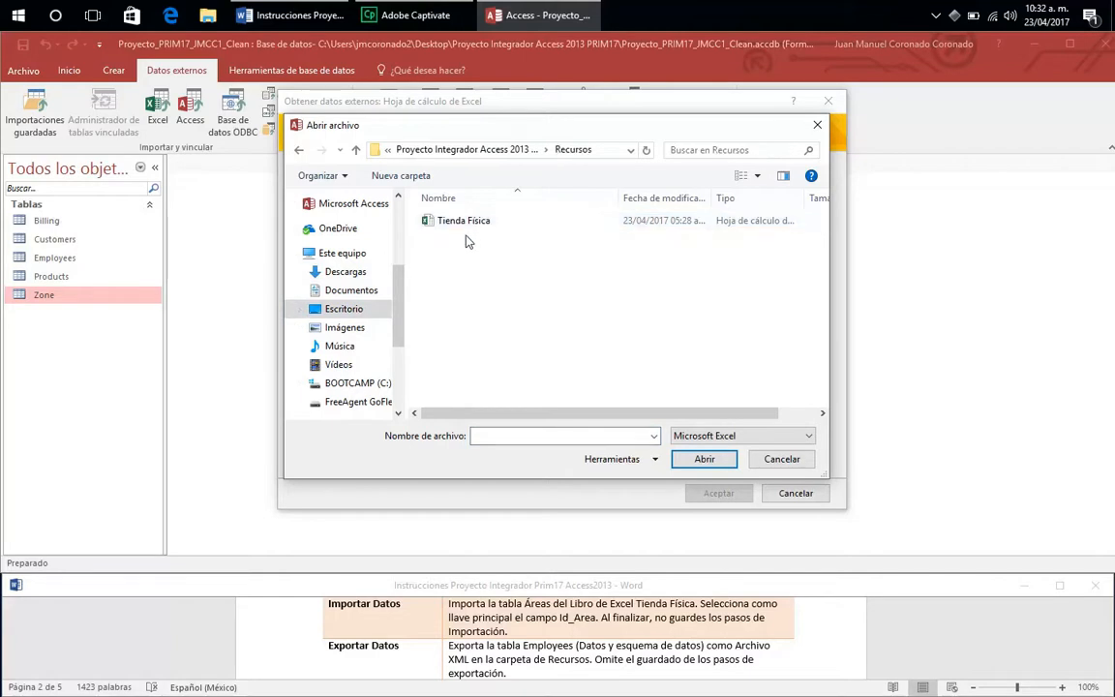
pyautogui.doubleClick(464, 220)
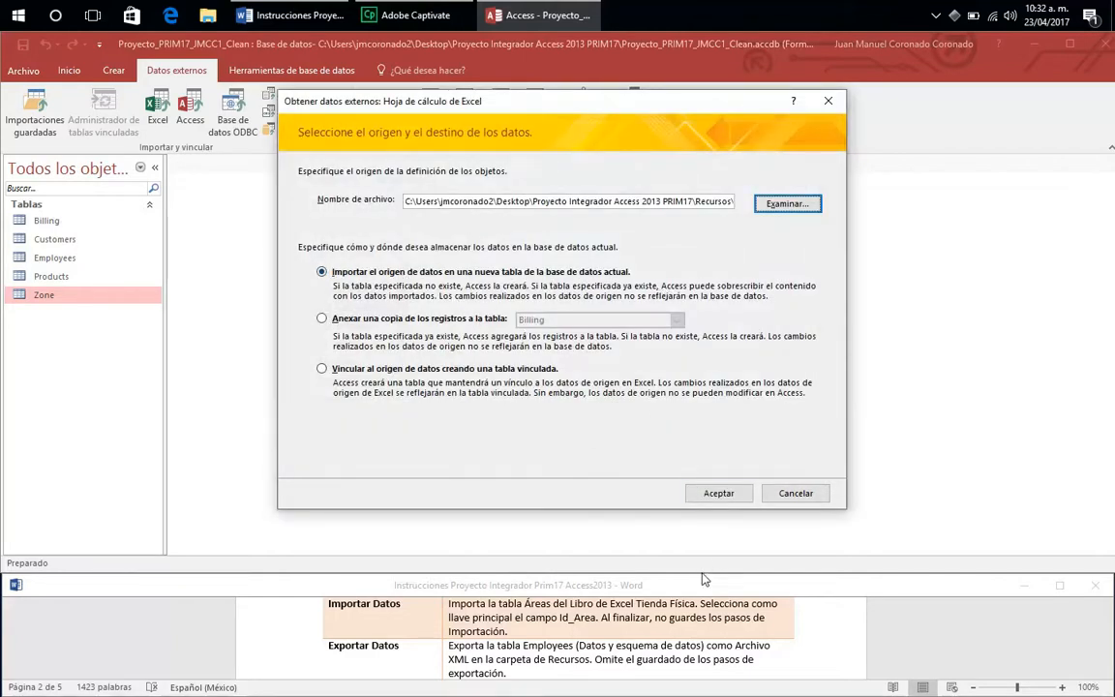
pyautogui.click(716, 493)
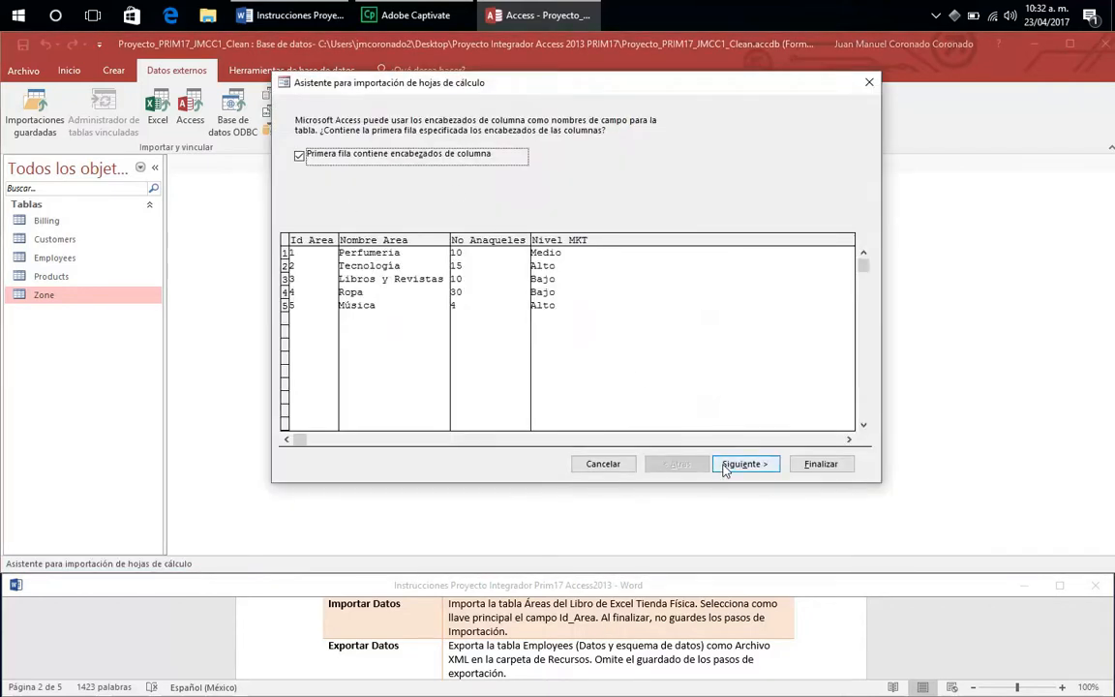
# Keep first-row headings, set Id_Area as primary key, and finish importing as Áreas.
pyautogui.click(726, 469)
pyautogui.click(723, 466)
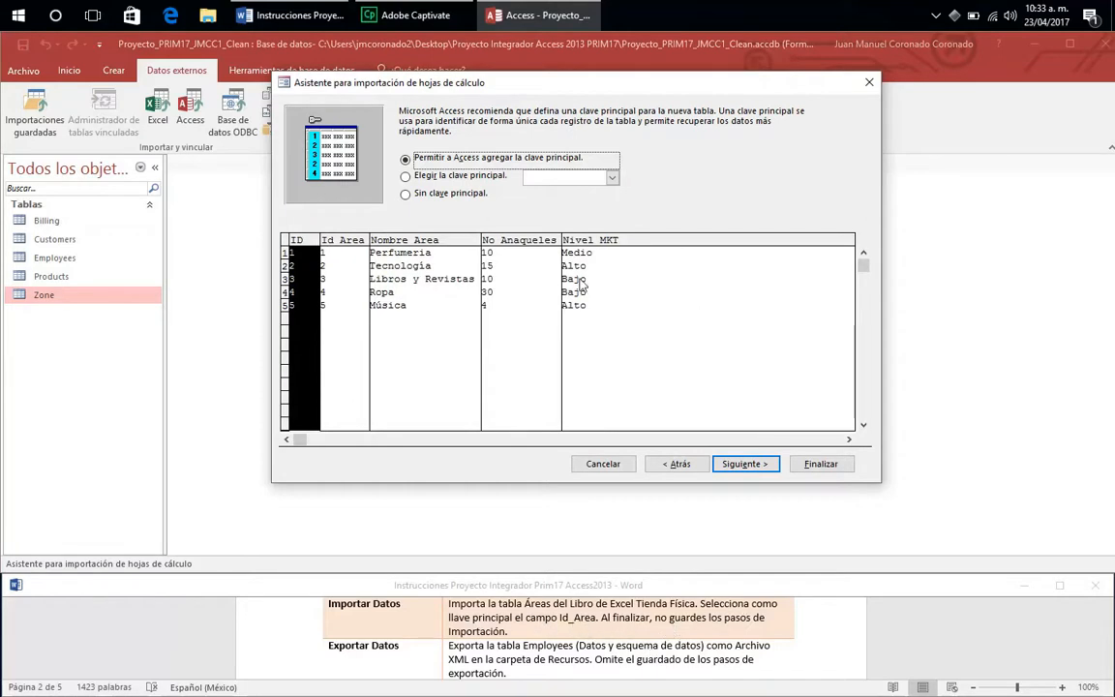
pyautogui.click(445, 176)
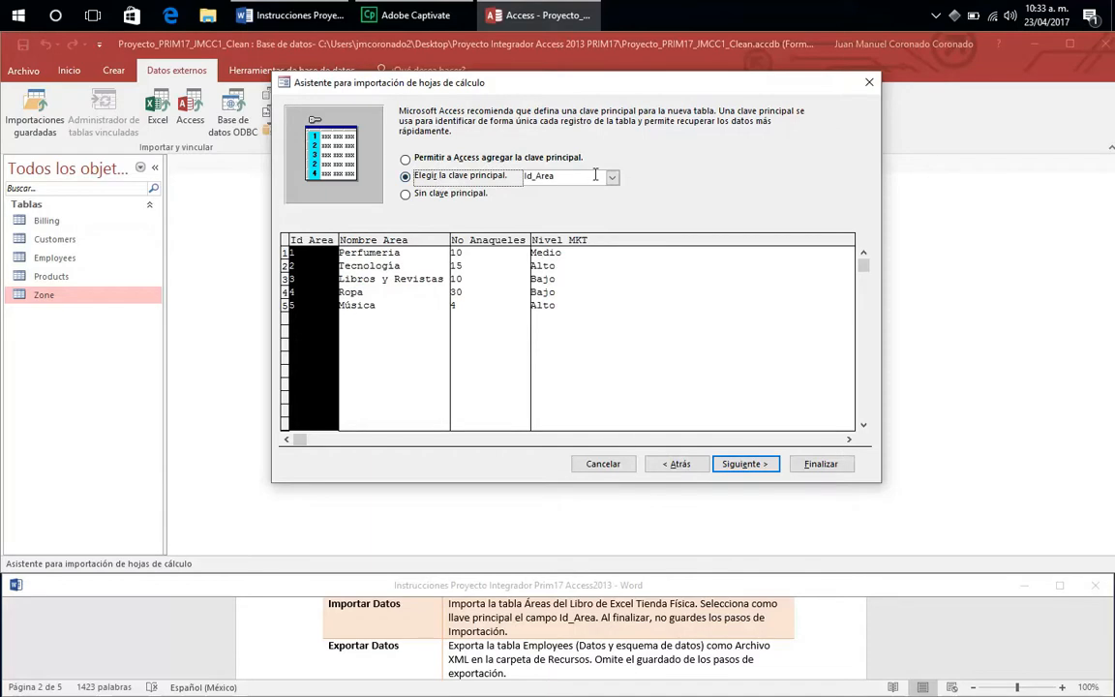
pyautogui.click(556, 176)
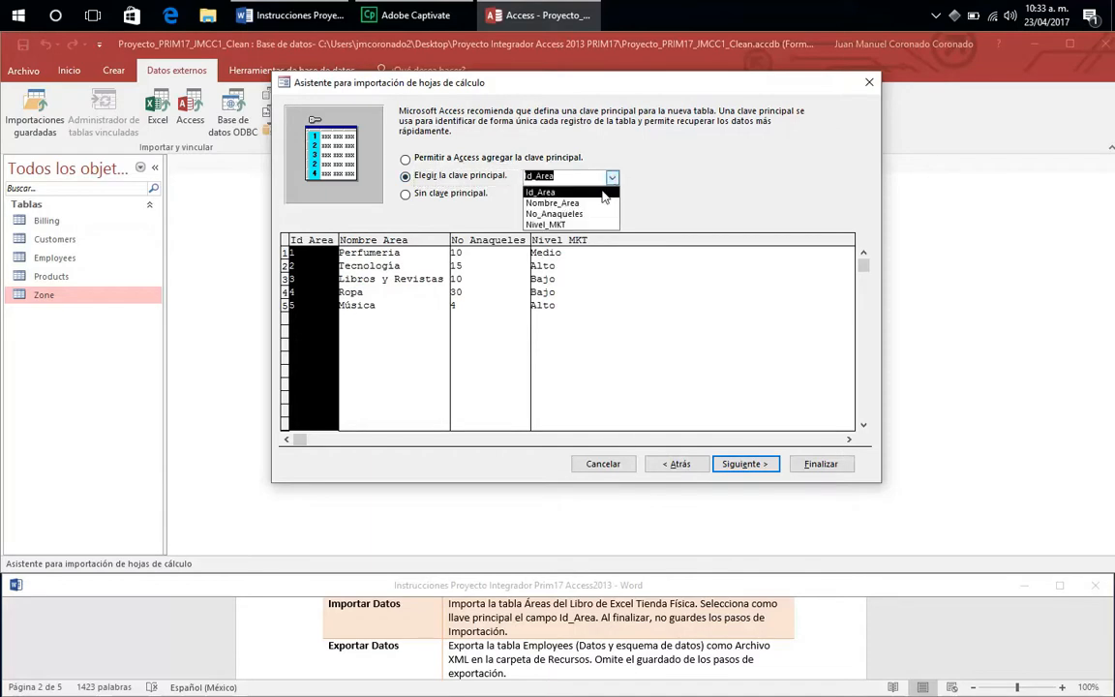
pyautogui.click(556, 193)
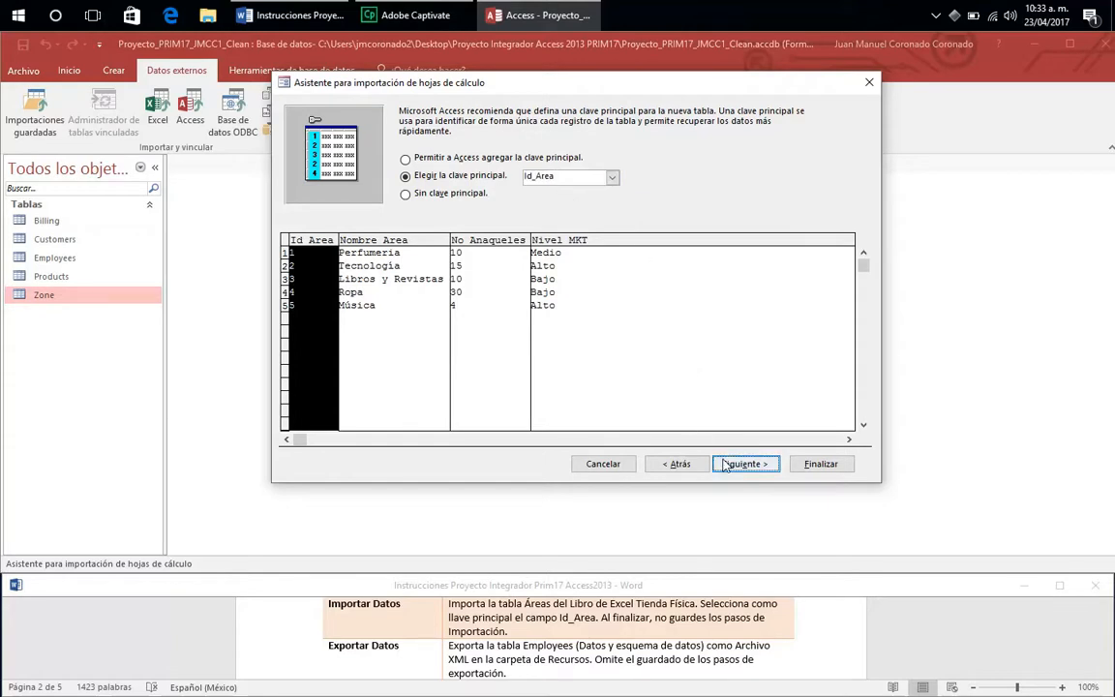
pyautogui.click(726, 464)
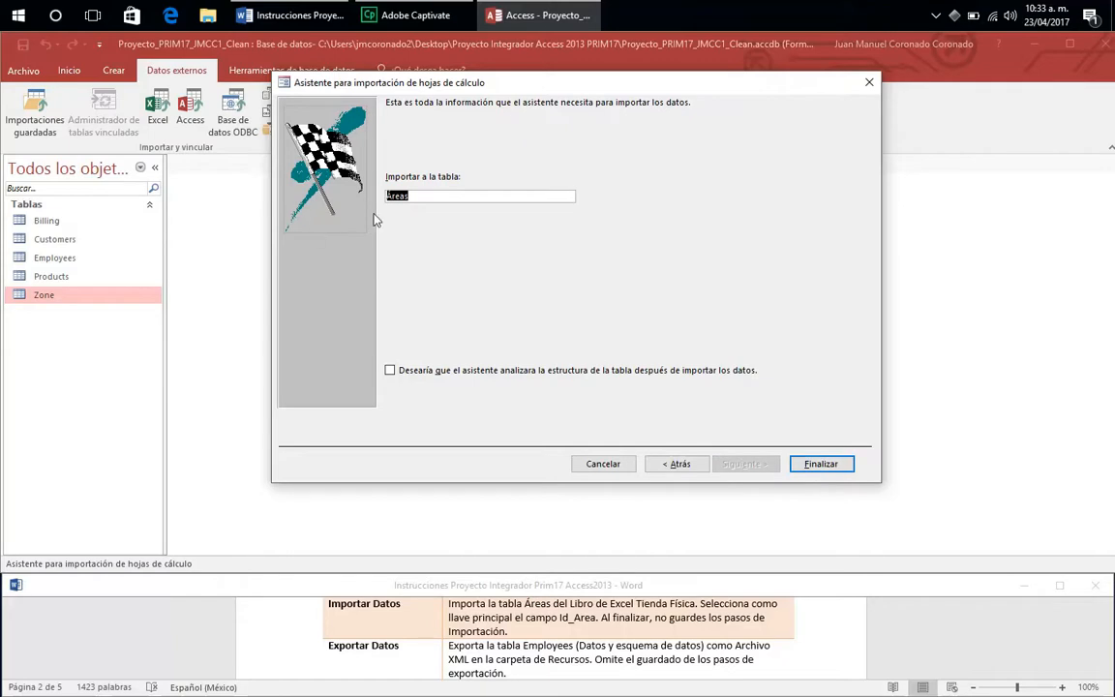
pyautogui.click(820, 464)
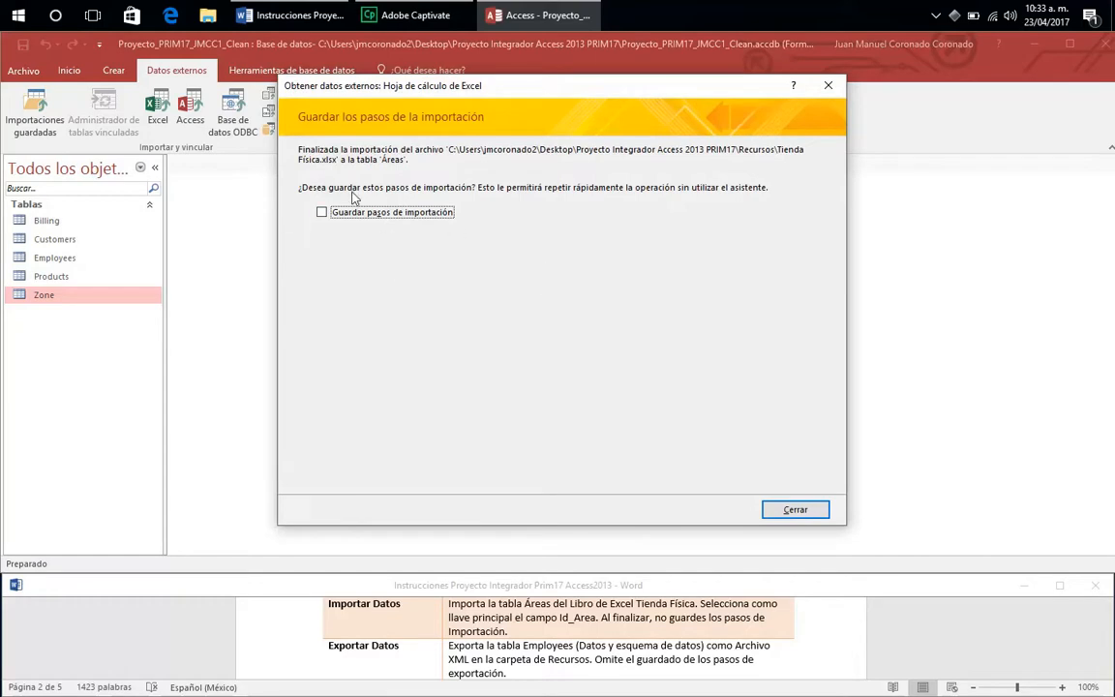
# Close the import summary without saving steps, select Áreas, and scroll the Word instructions.
pyautogui.click(792, 510)
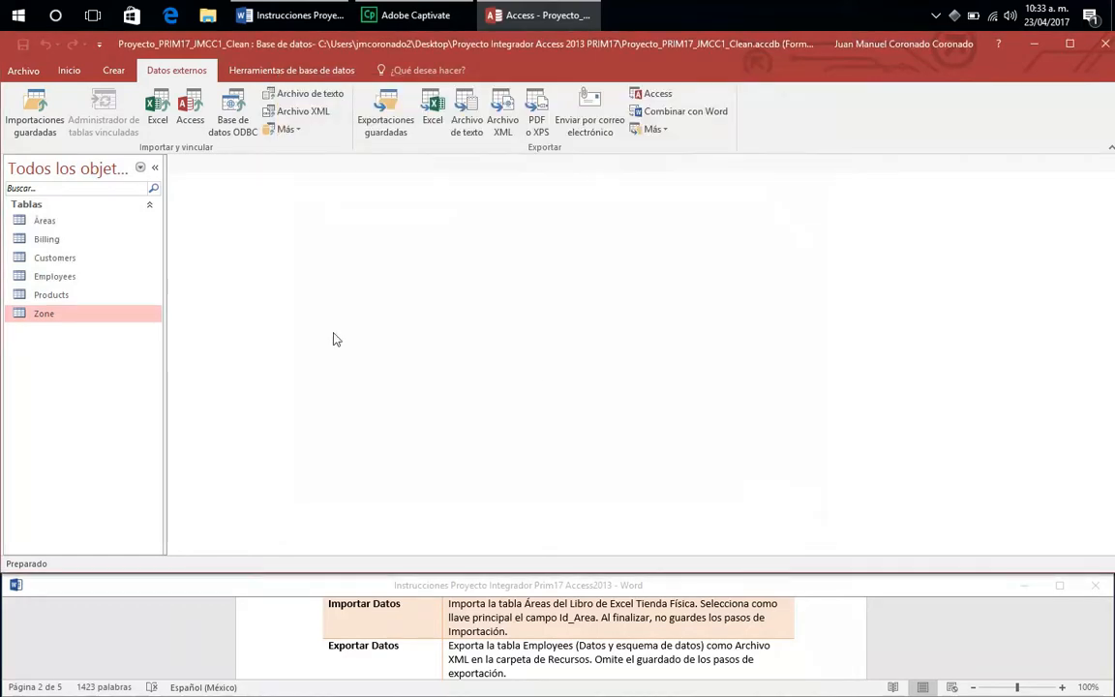
pyautogui.click(77, 221)
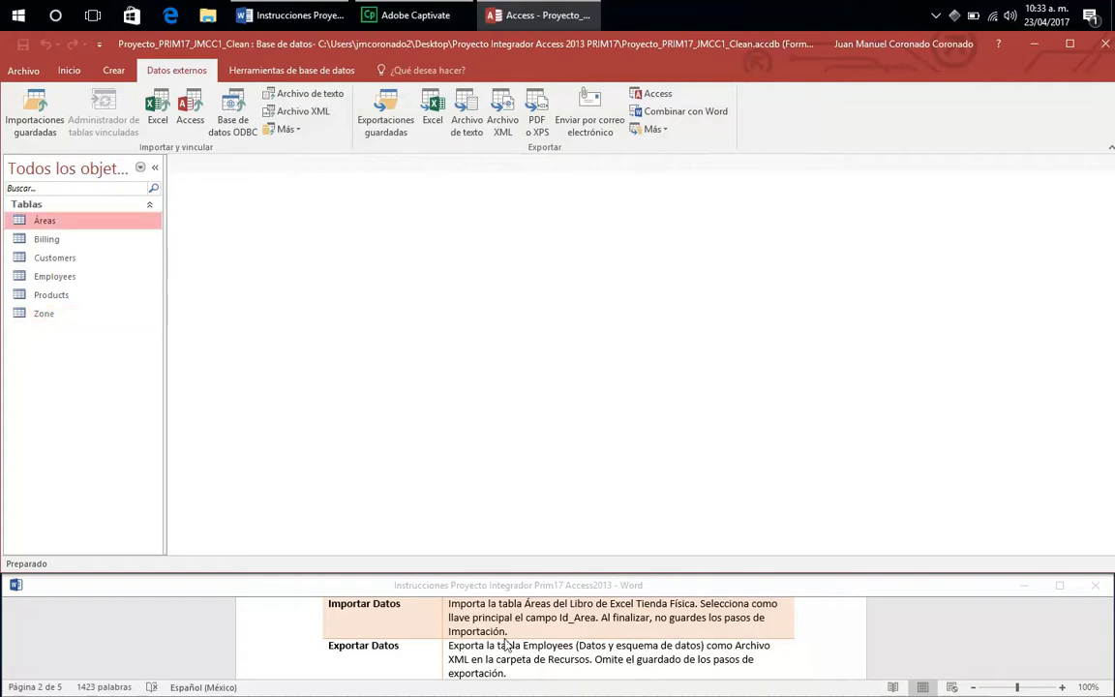
pyautogui.click(1005, 665)
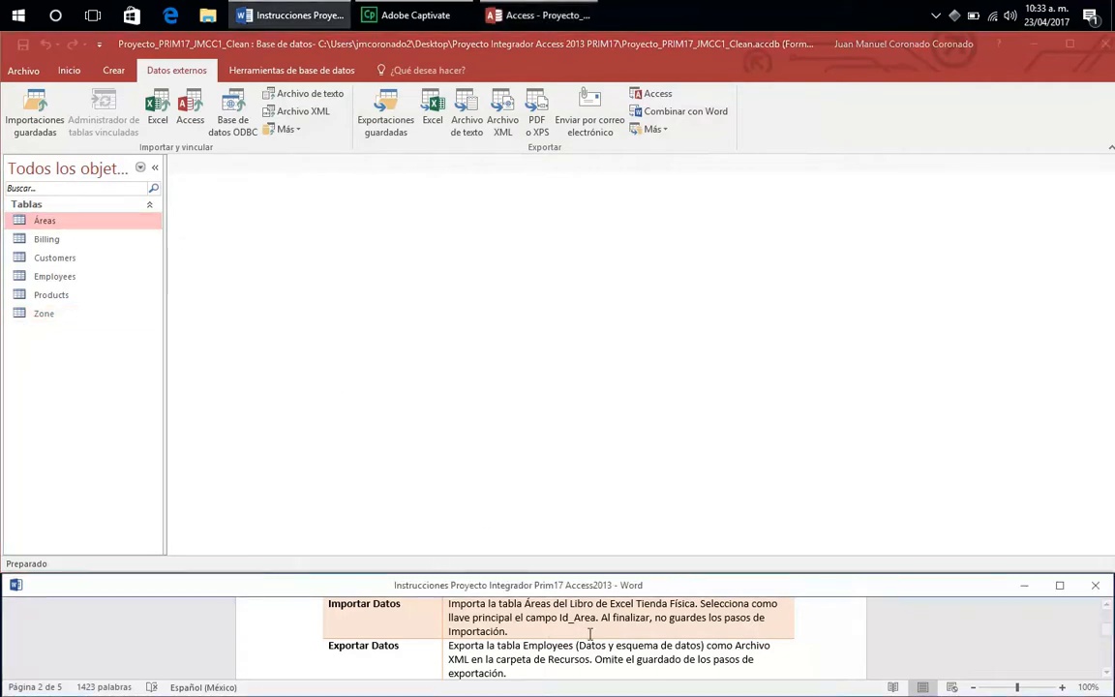
pyautogui.click(1107, 672)
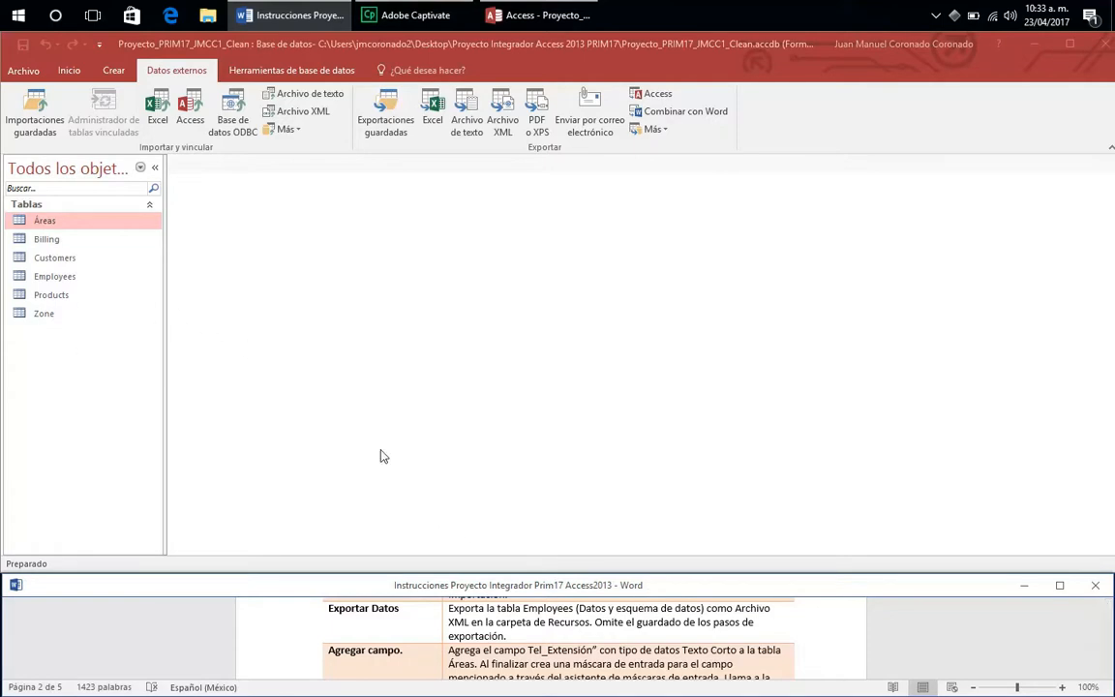
# Export Employees with data and XSD schema to Employees.xml in Recursos, without saving export steps.
pyautogui.click(70, 277)
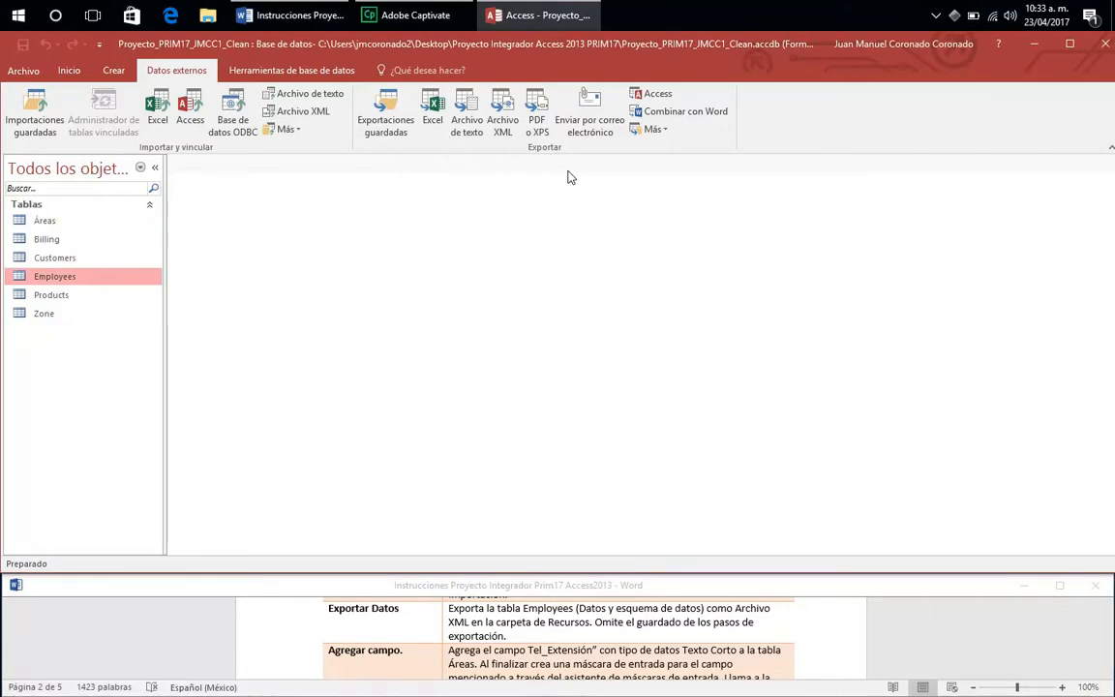
pyautogui.click(502, 114)
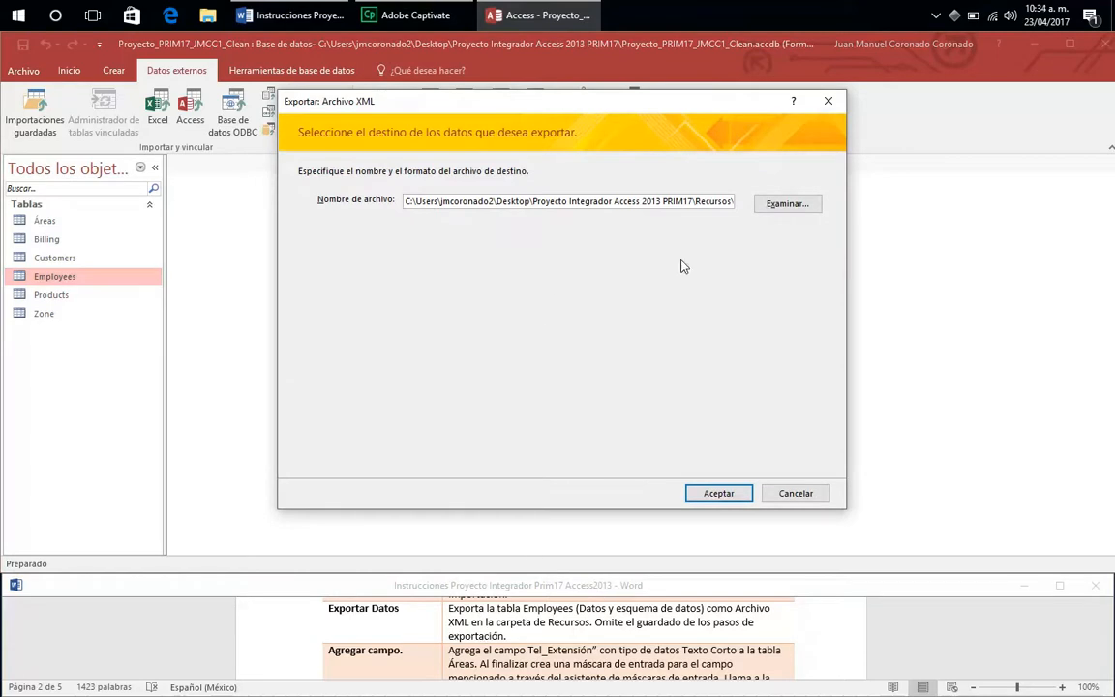
pyautogui.click(786, 204)
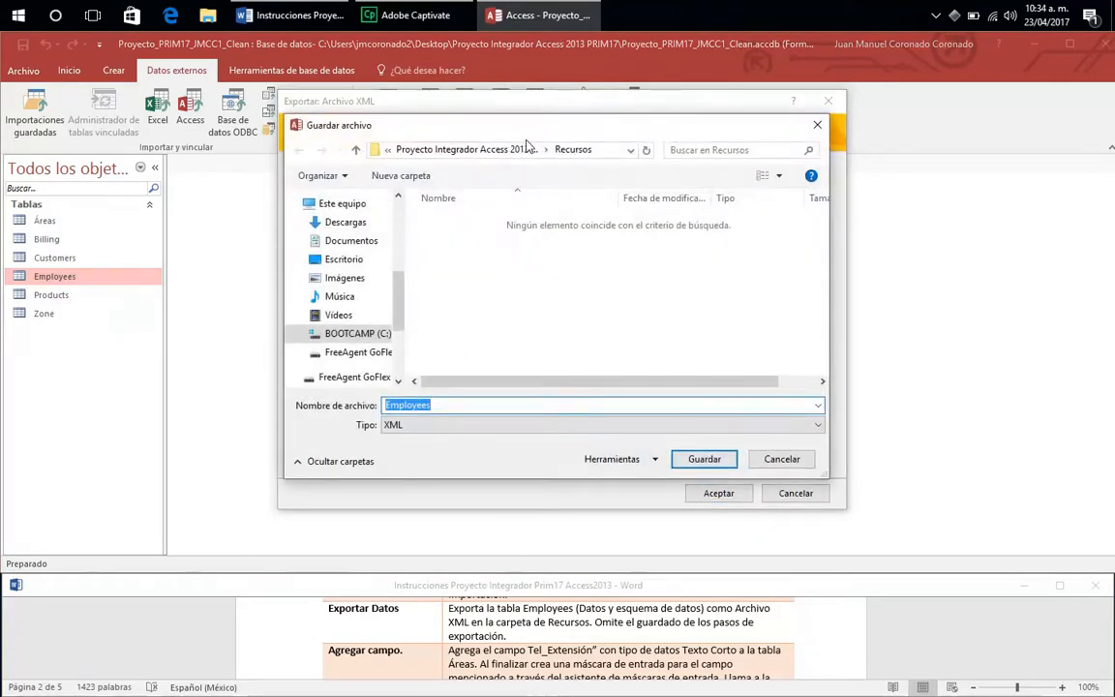
pyautogui.scroll(-1, 348, 332)
pyautogui.click(360, 236)
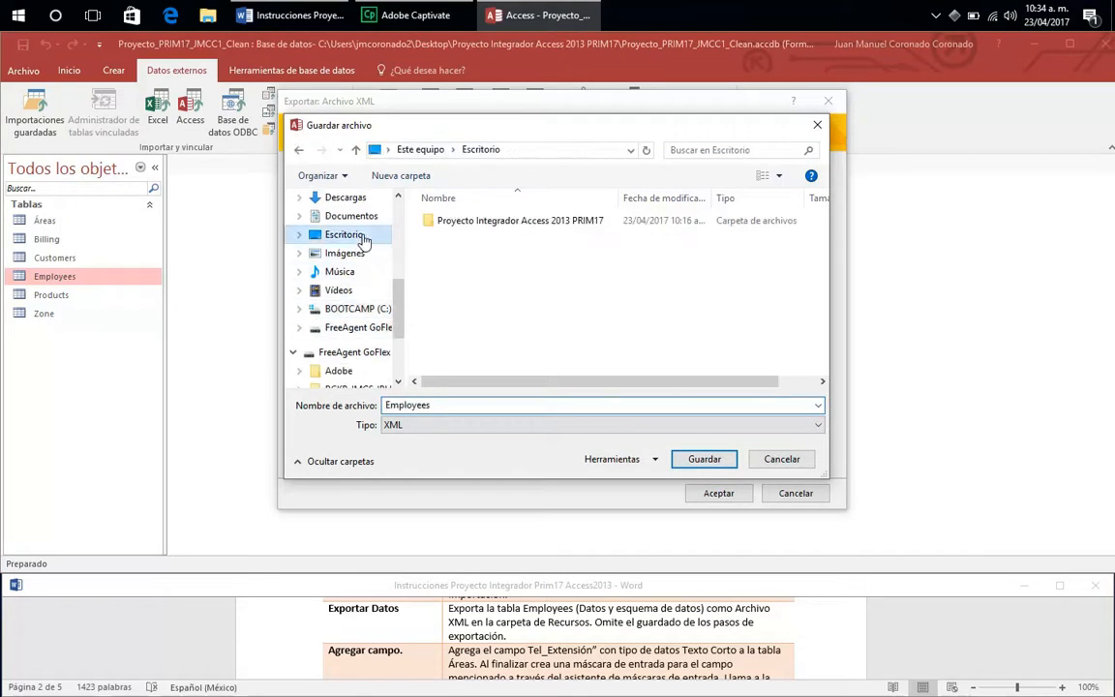
pyautogui.doubleClick(460, 220)
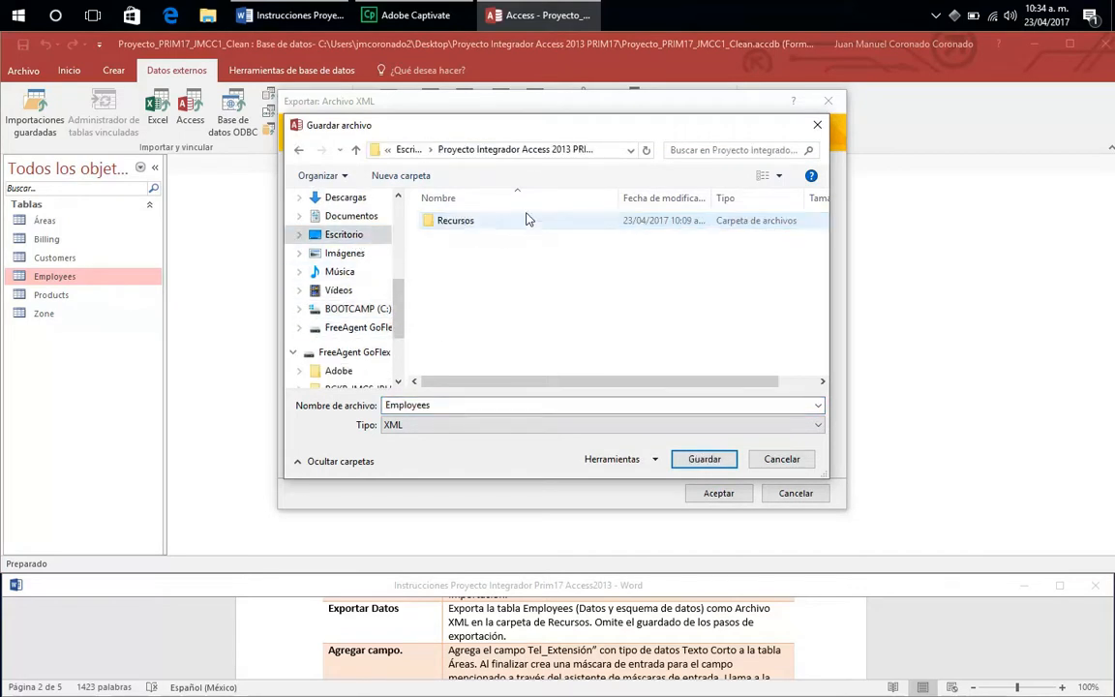
pyautogui.click(483, 229)
pyautogui.doubleClick(484, 229)
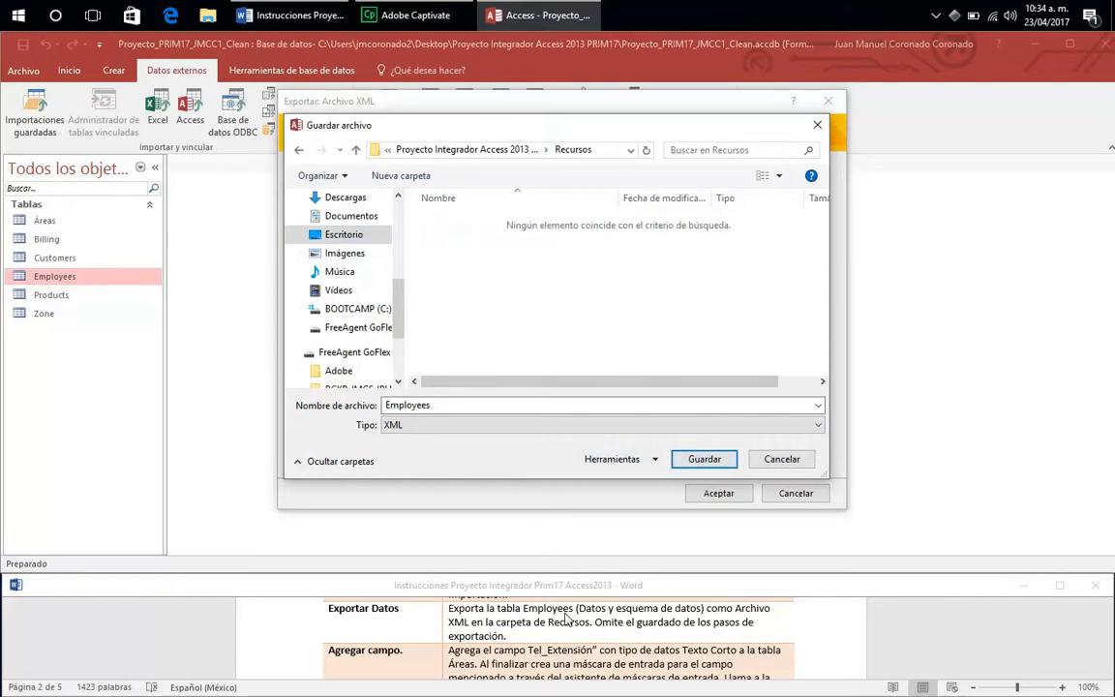
pyautogui.click(706, 462)
pyautogui.click(692, 491)
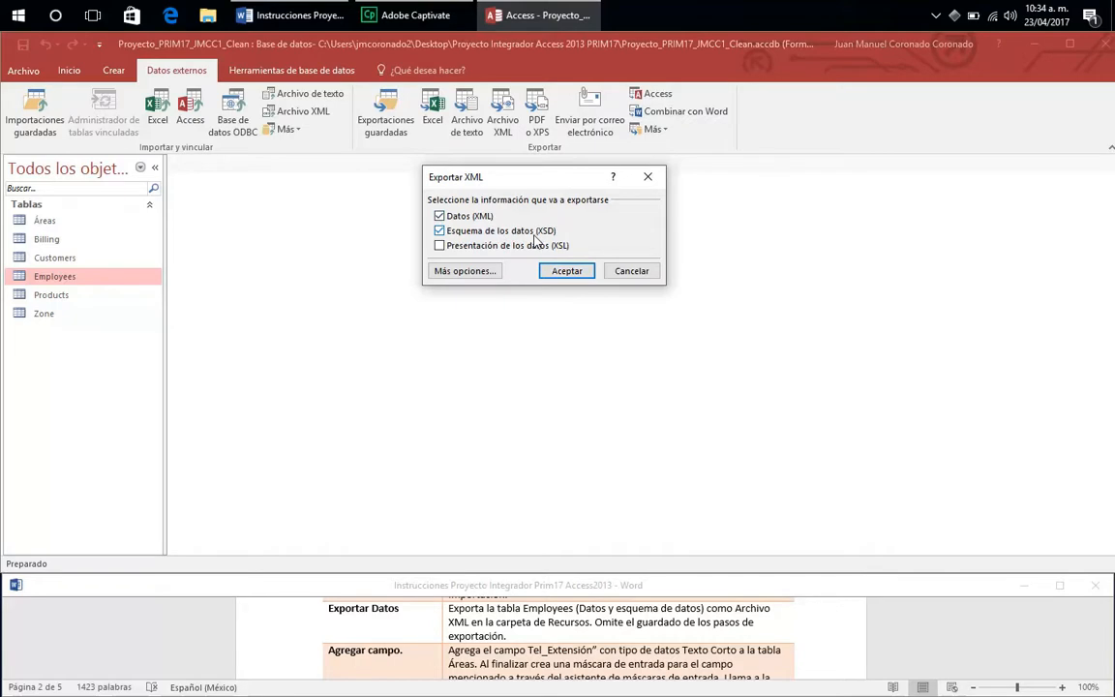
pyautogui.click(565, 271)
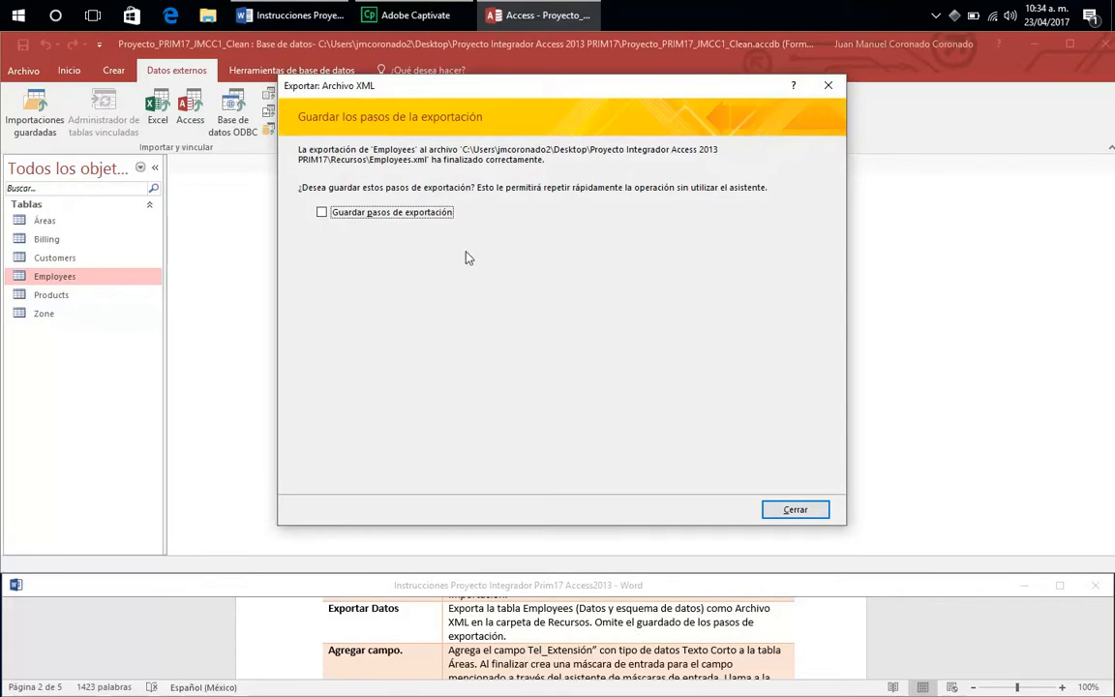
pyautogui.click(794, 510)
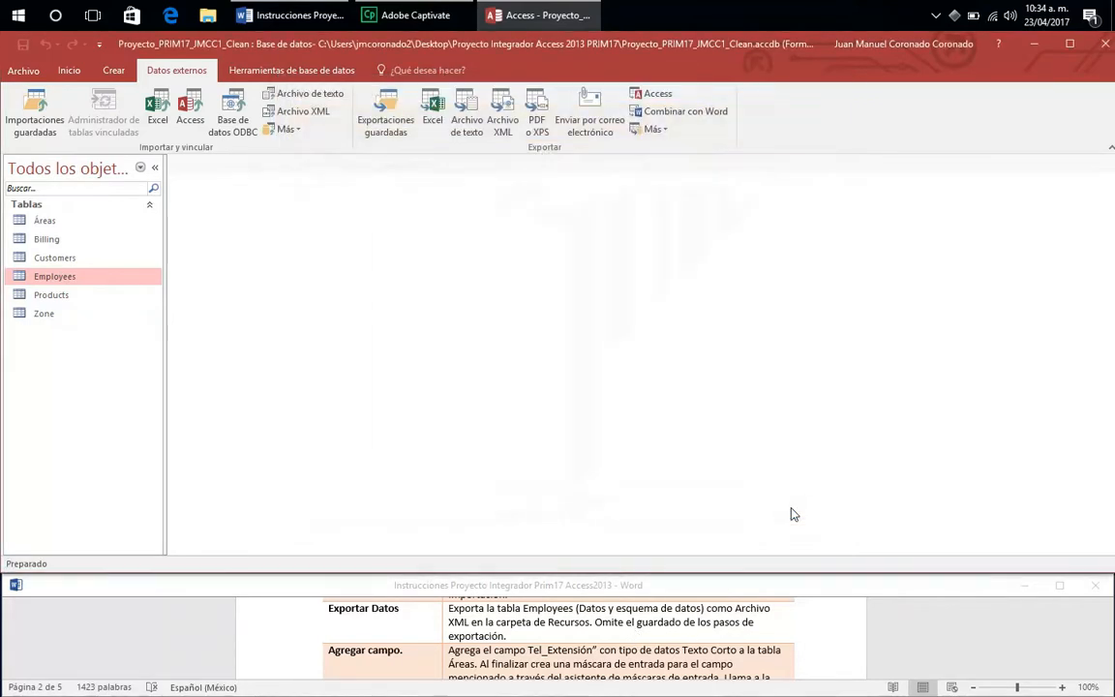
# Scroll the Word instructions down to the full Agregar campo task for Tel_Extensión's phone mask.
pyautogui.click(643, 643)
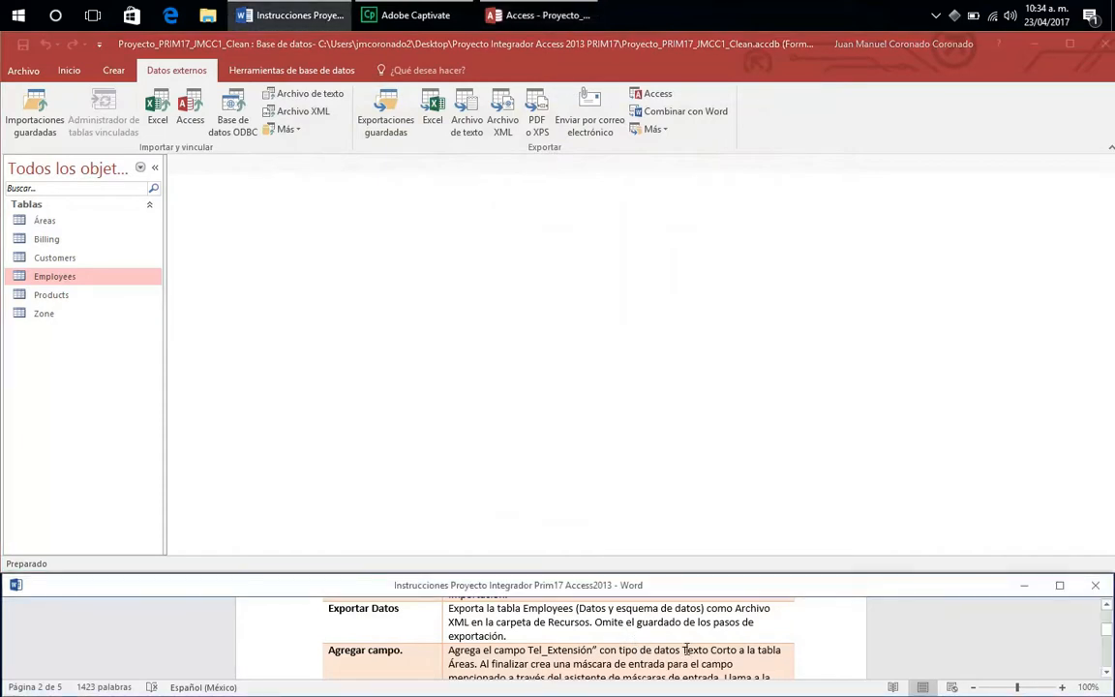
pyautogui.click(1107, 673)
pyautogui.click(1107, 672)
pyautogui.click(1107, 672)
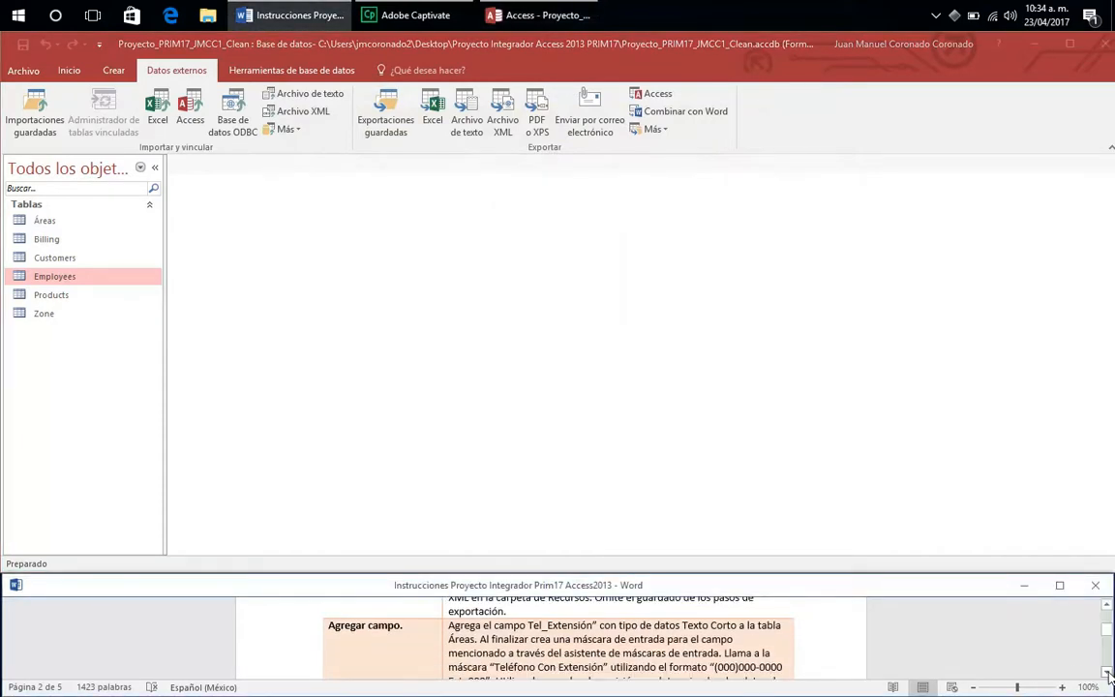
pyautogui.click(1107, 673)
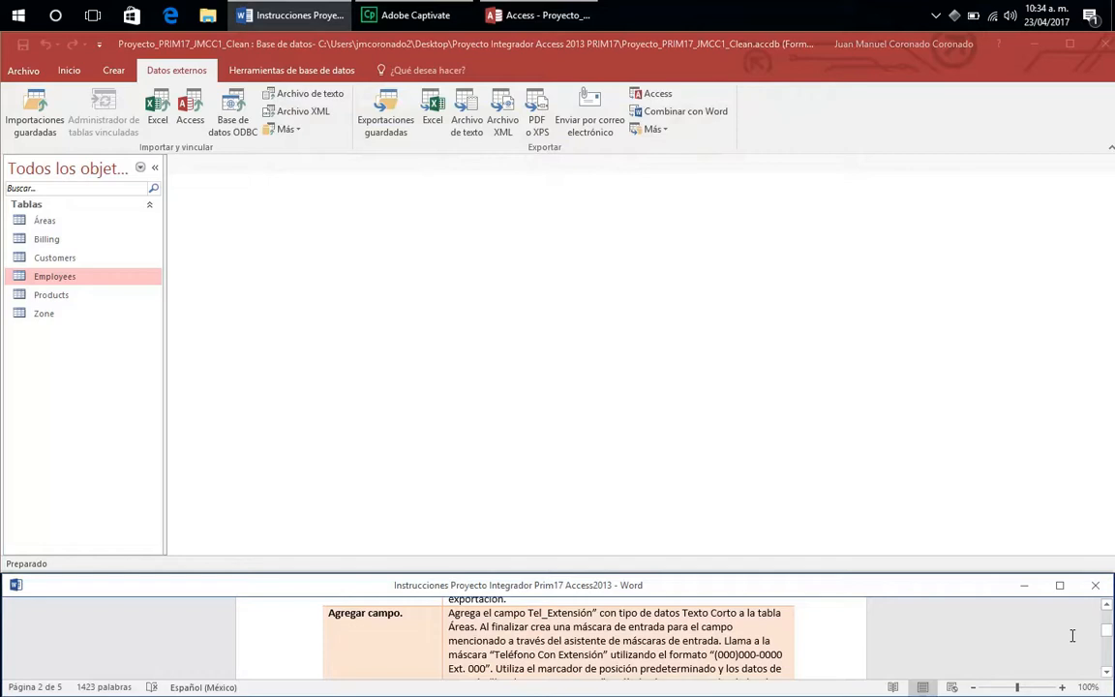
pyautogui.click(1105, 670)
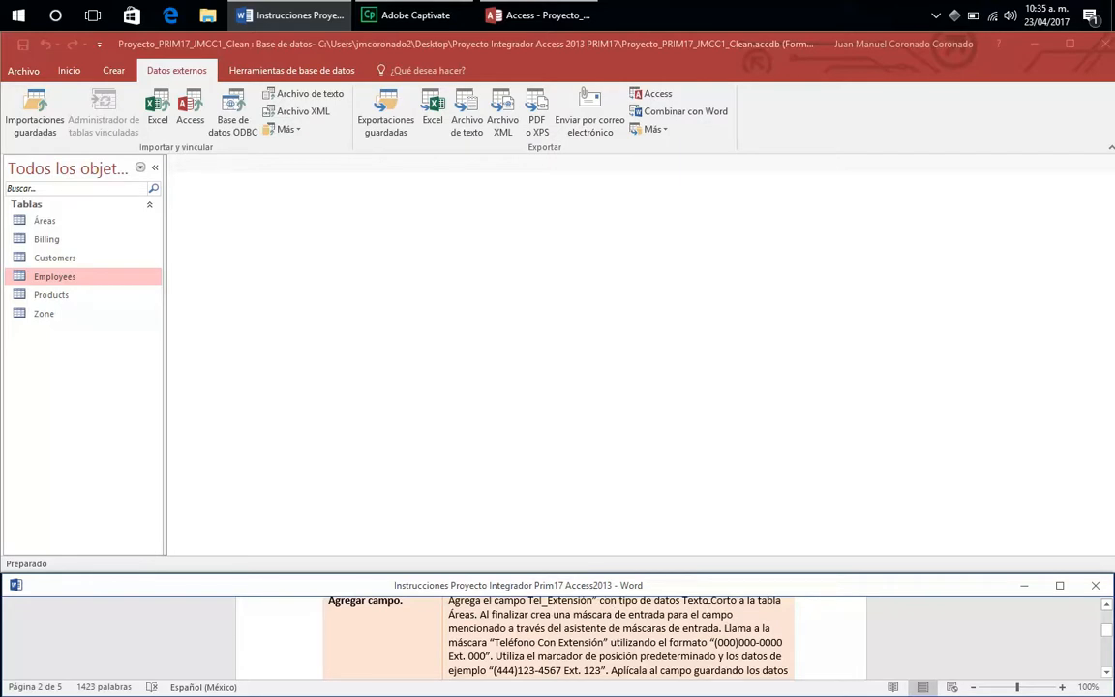
# Open Áreas in Design view and add a Tel_Extensión field keeping the Texto corto type.
pyautogui.click(80, 221)
pyautogui.rightClick(85, 222)
pyautogui.click(140, 252)
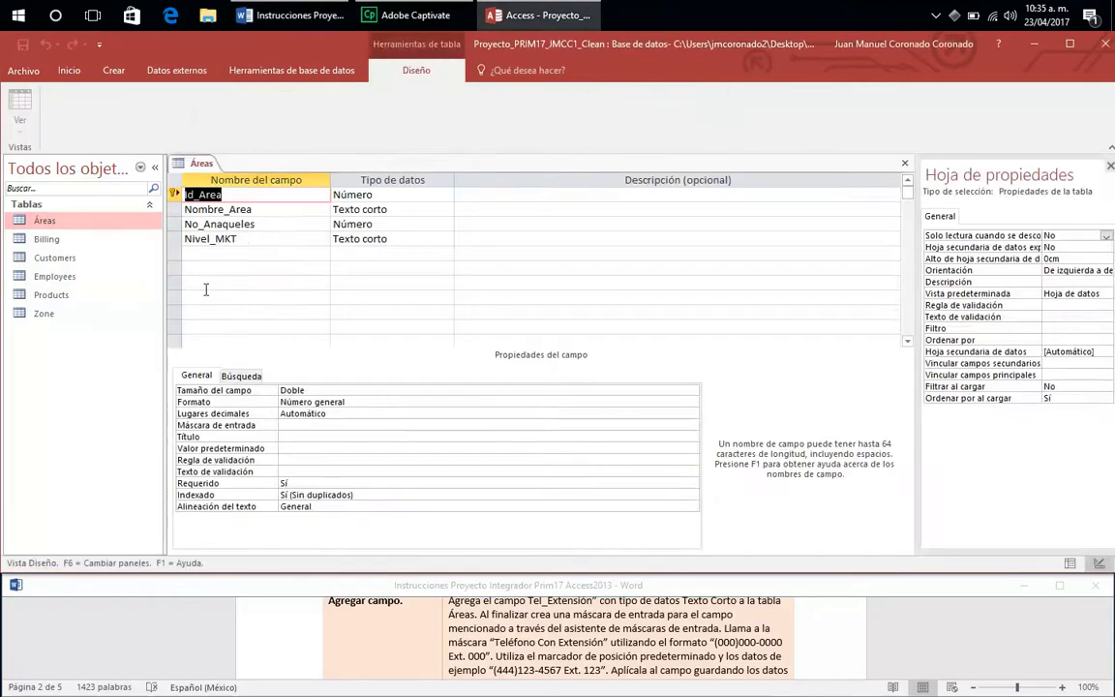
pyautogui.click(237, 254)
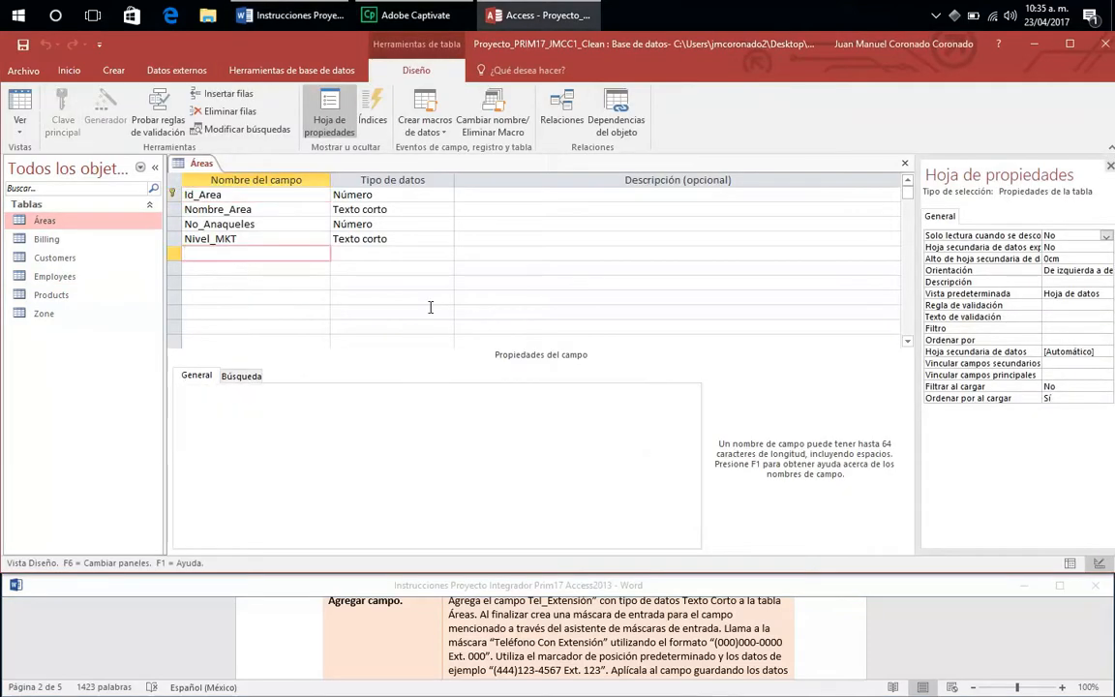
pyautogui.write('Tel_Extensión')
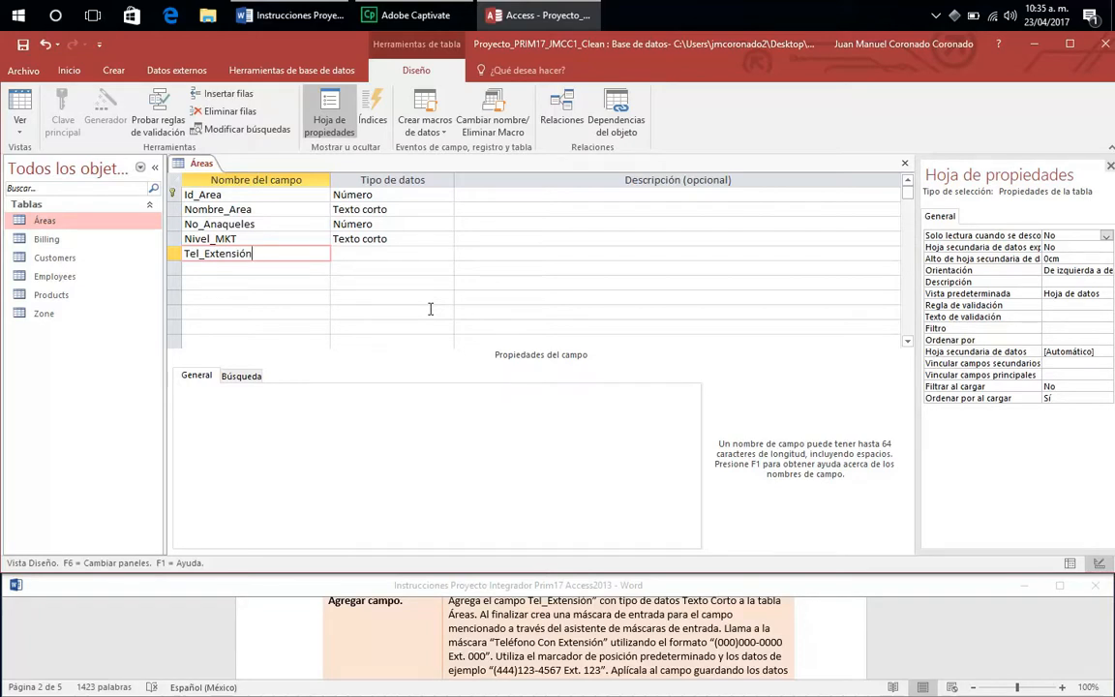
pyautogui.press('Tab')
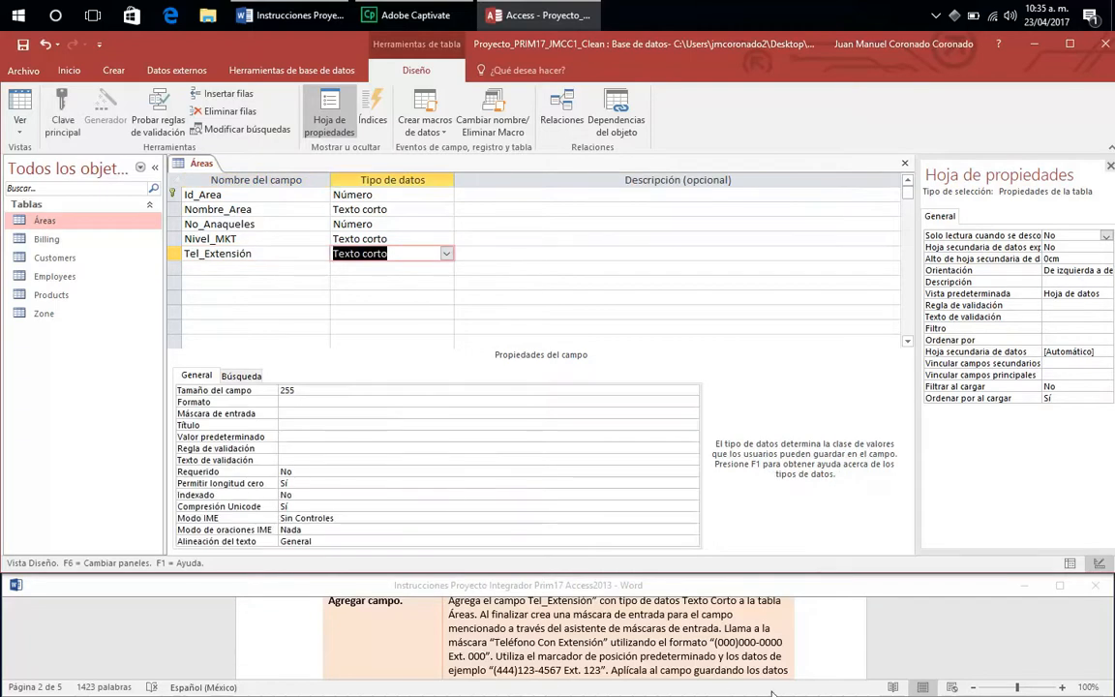
# Check the instructions, then select the Máscara de entrada property of Tel_Extensión.
pyautogui.scroll(1, 542, 639)
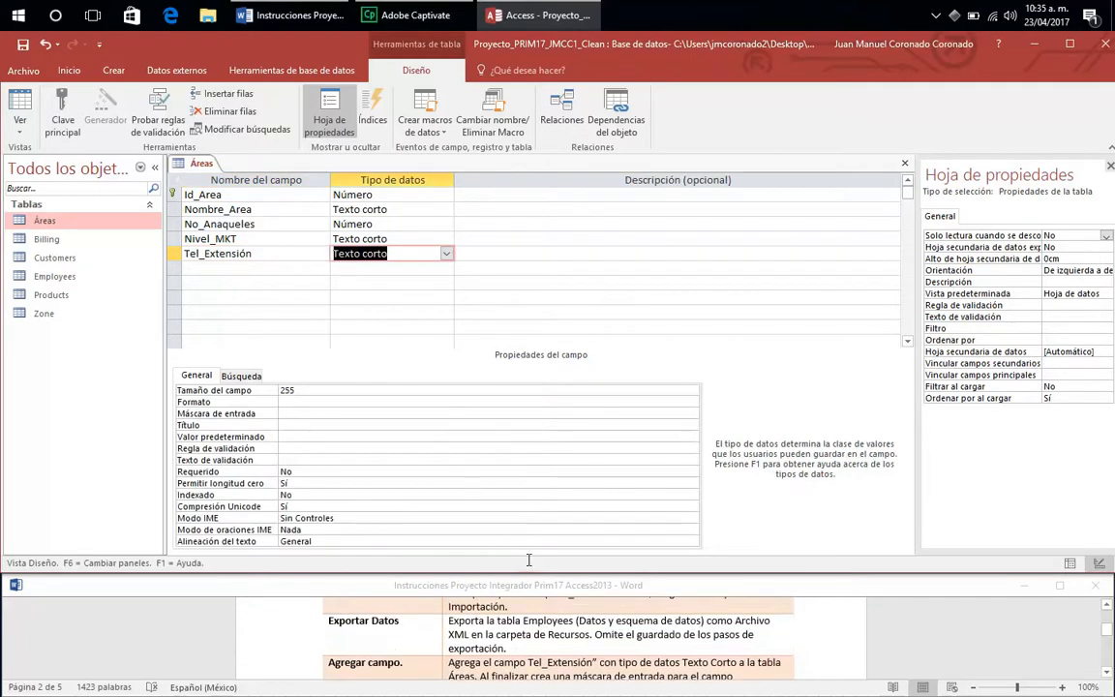
pyautogui.scroll(-3, 628, 639)
pyautogui.scroll(3, 629, 639)
pyautogui.scroll(-1, 629, 638)
pyautogui.scroll(-2, 627, 641)
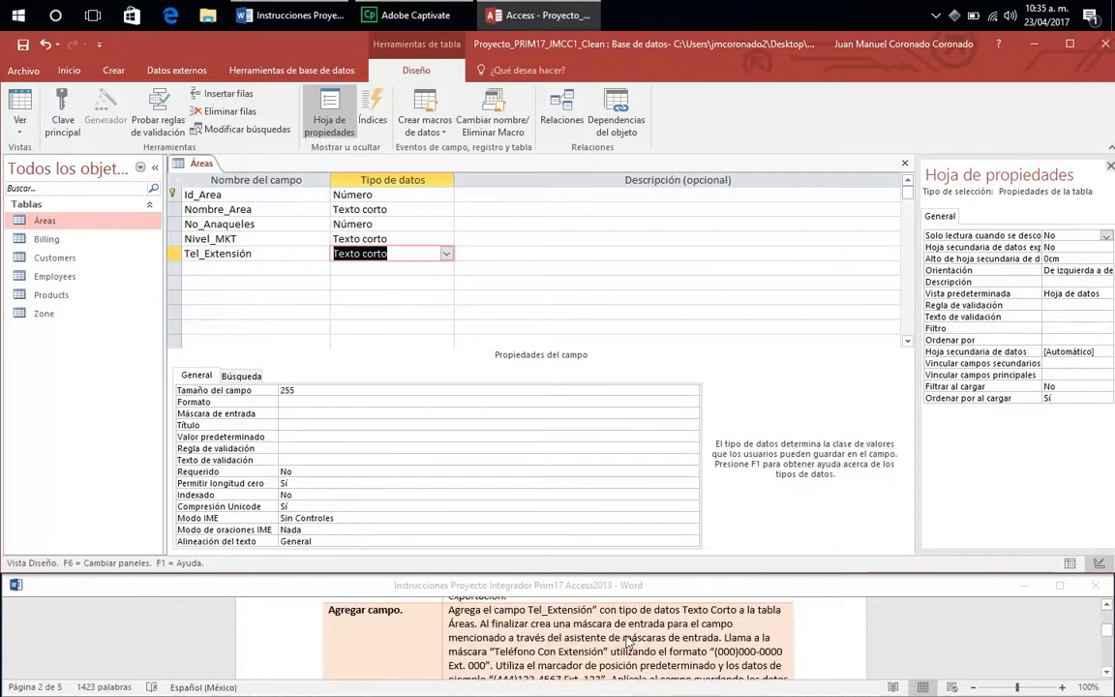
pyautogui.click(549, 627)
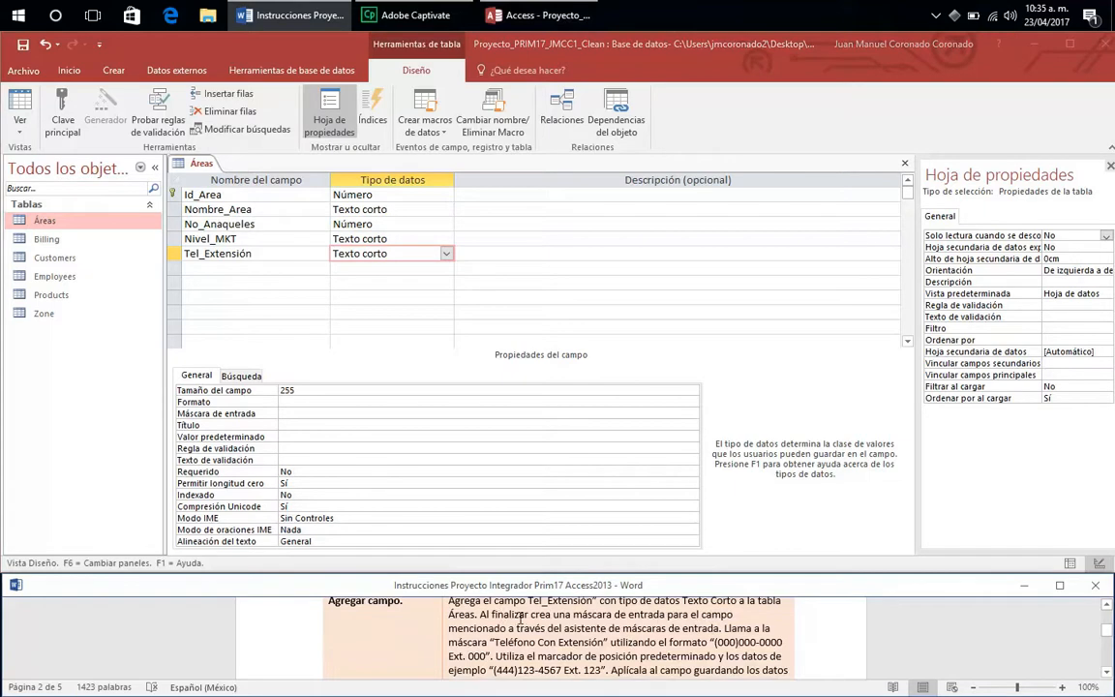
pyautogui.click(290, 413)
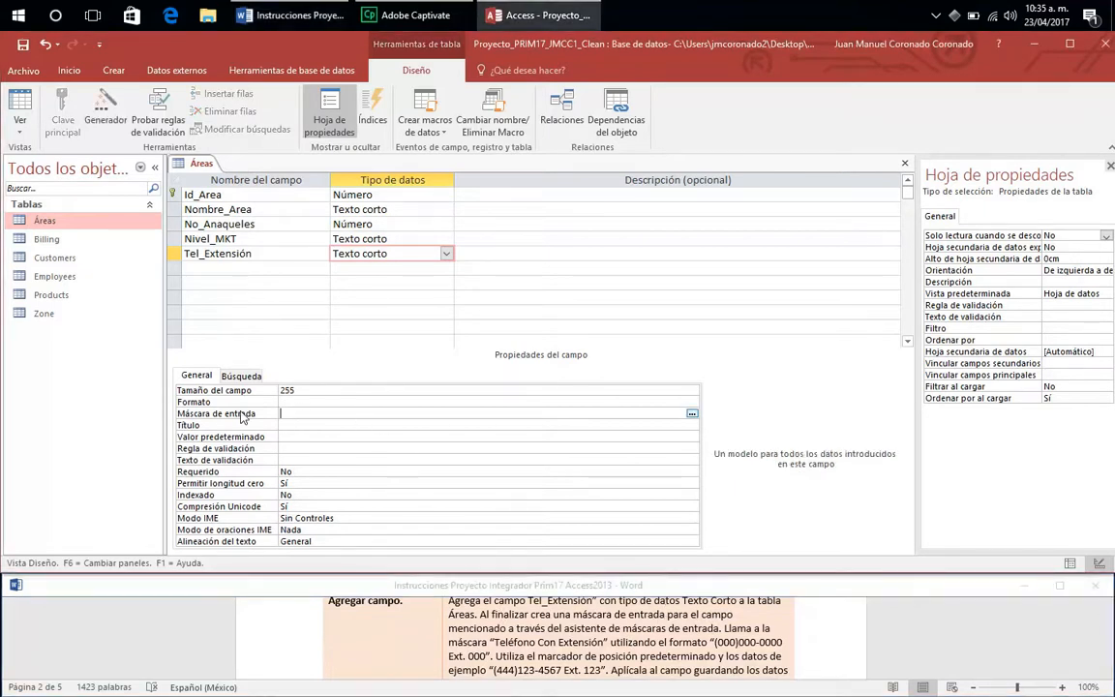
# Launch the input mask wizard for Tel_Extensión, save the table, and start a new custom mask entry.
pyautogui.click(692, 414)
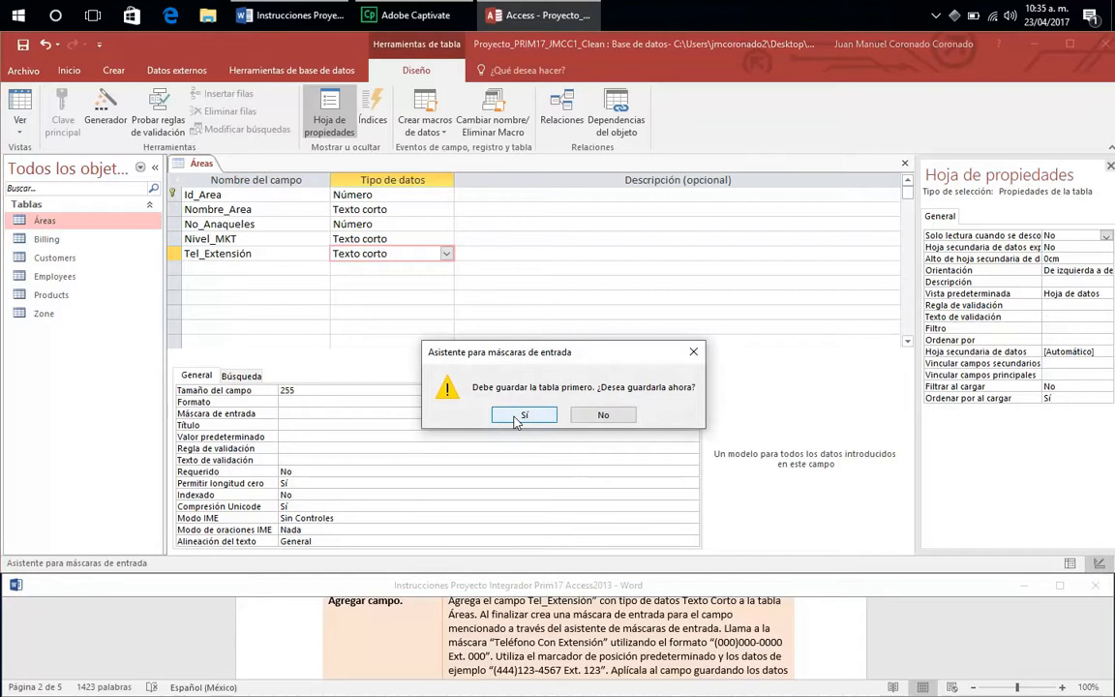
pyautogui.click(519, 415)
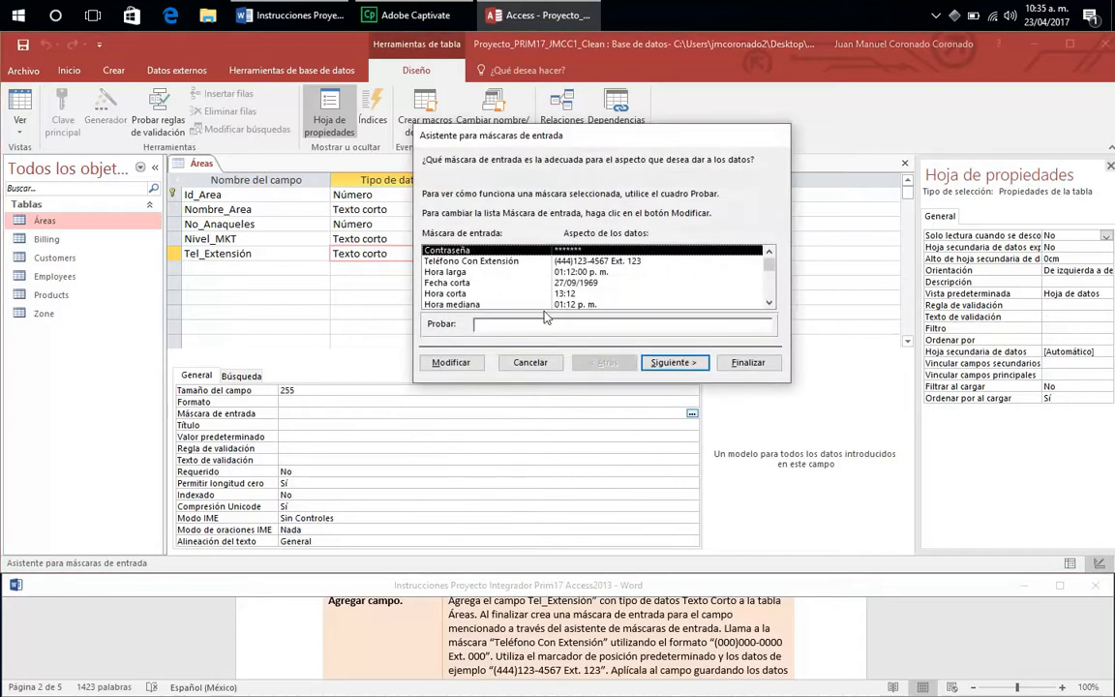
pyautogui.click(451, 362)
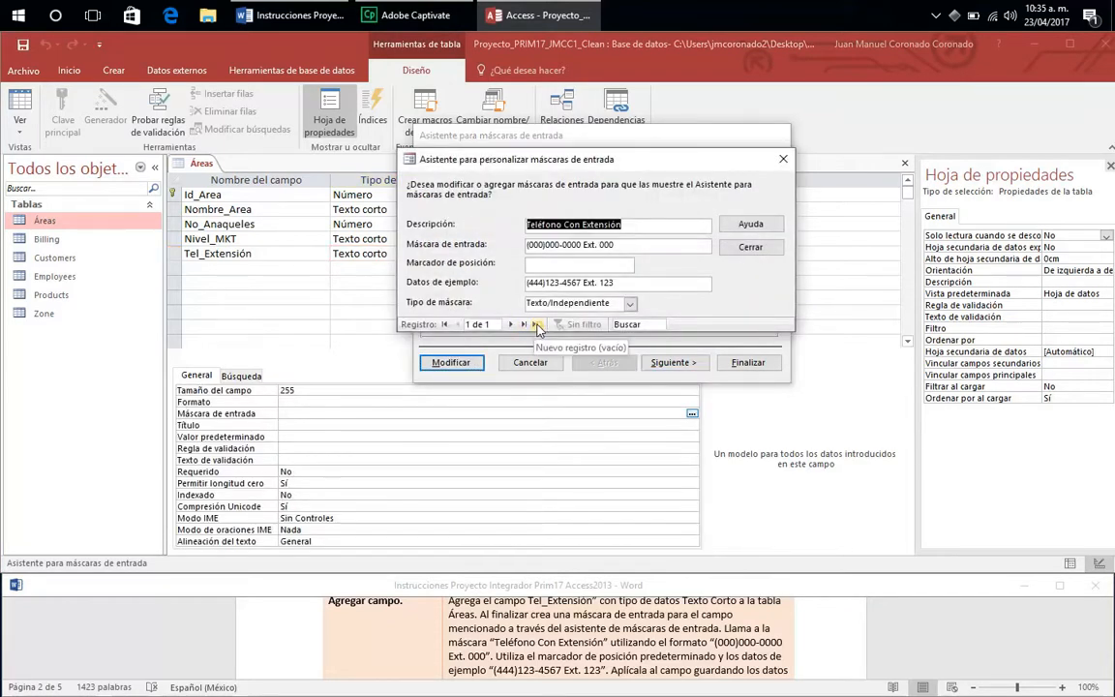
pyautogui.click(538, 325)
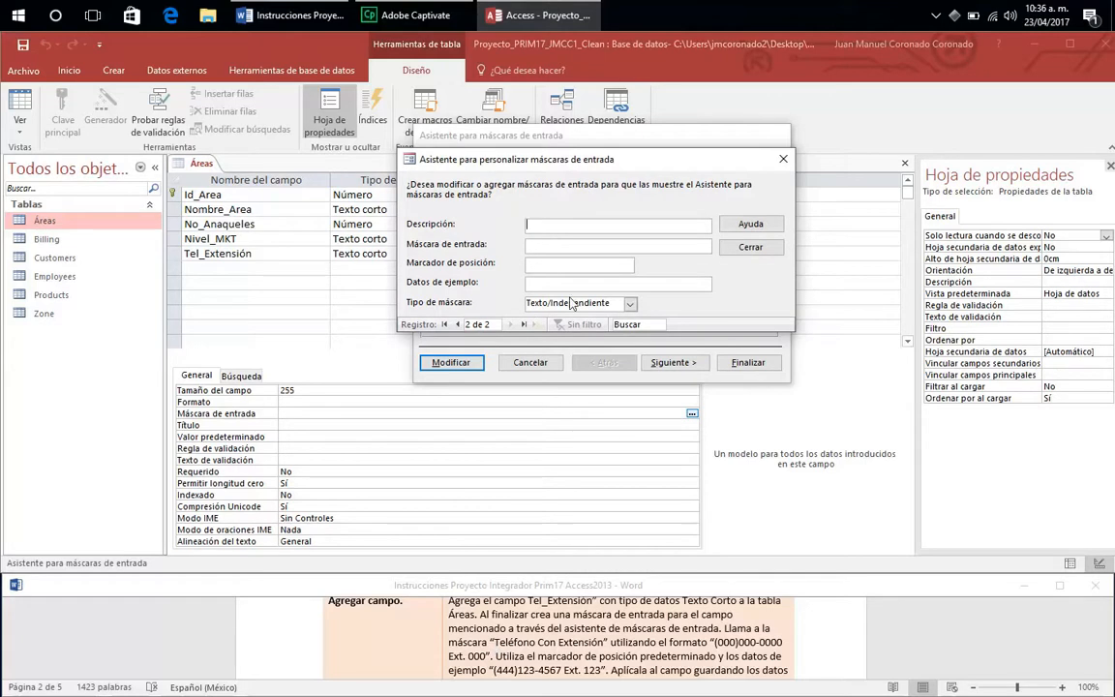
pyautogui.write('Teléfono con Extensión')
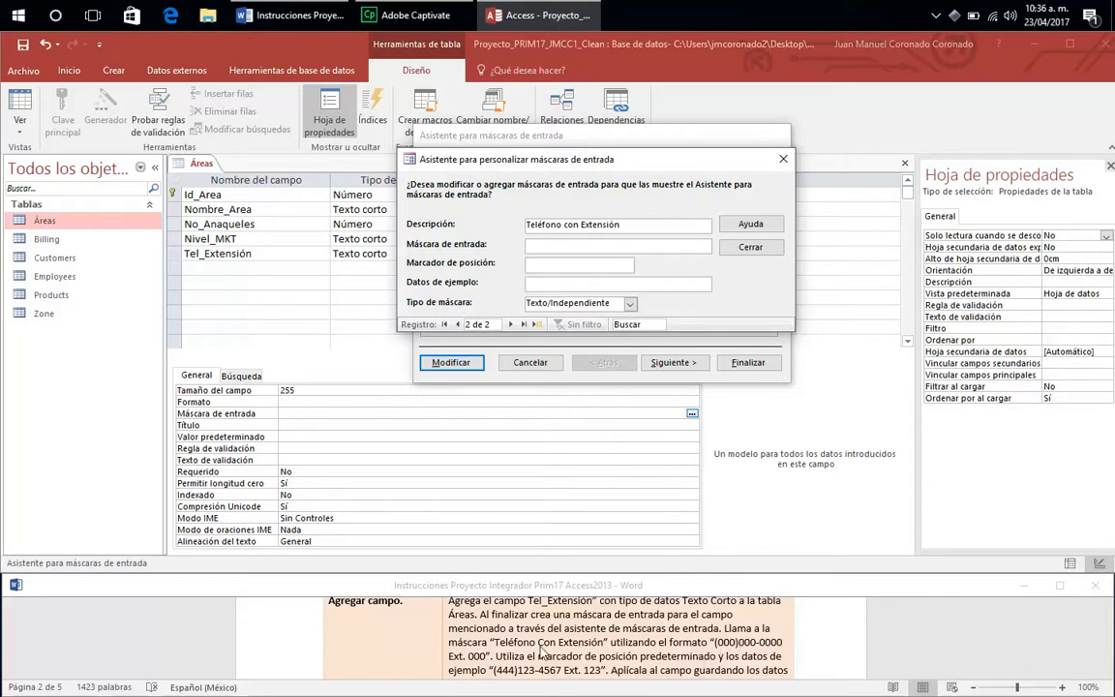
pyautogui.click(572, 245)
pyautogui.write('000)000-0000 Ext. 000')
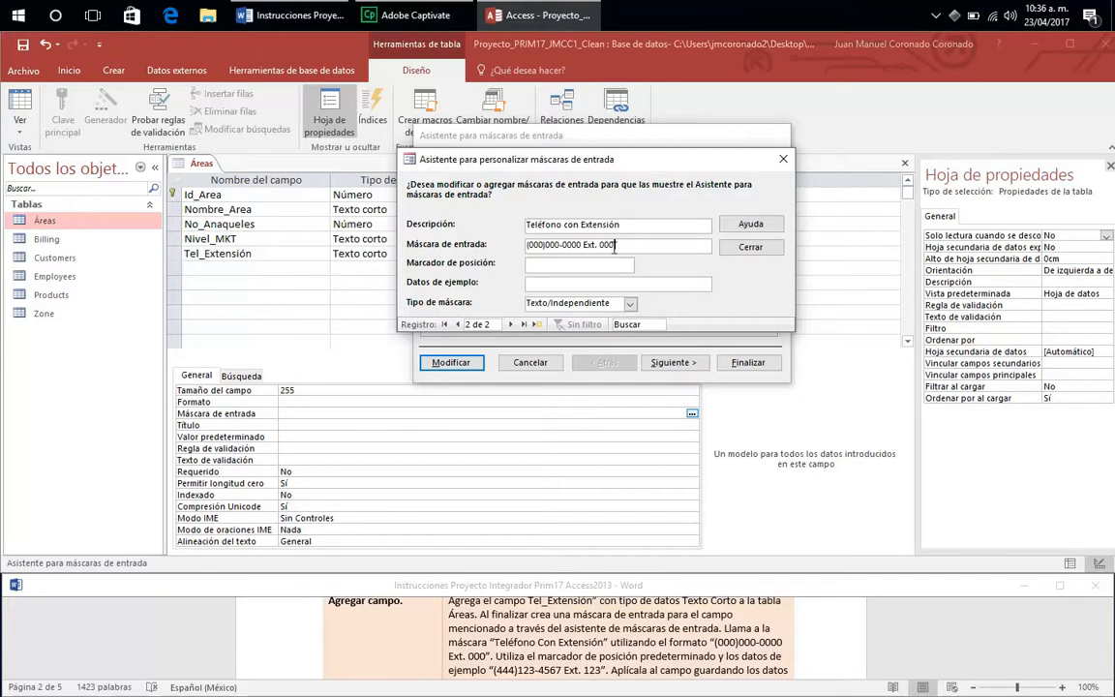
pyautogui.click(528, 265)
pyautogui.click(528, 284)
pyautogui.write('444)123-4567 Ext. ')
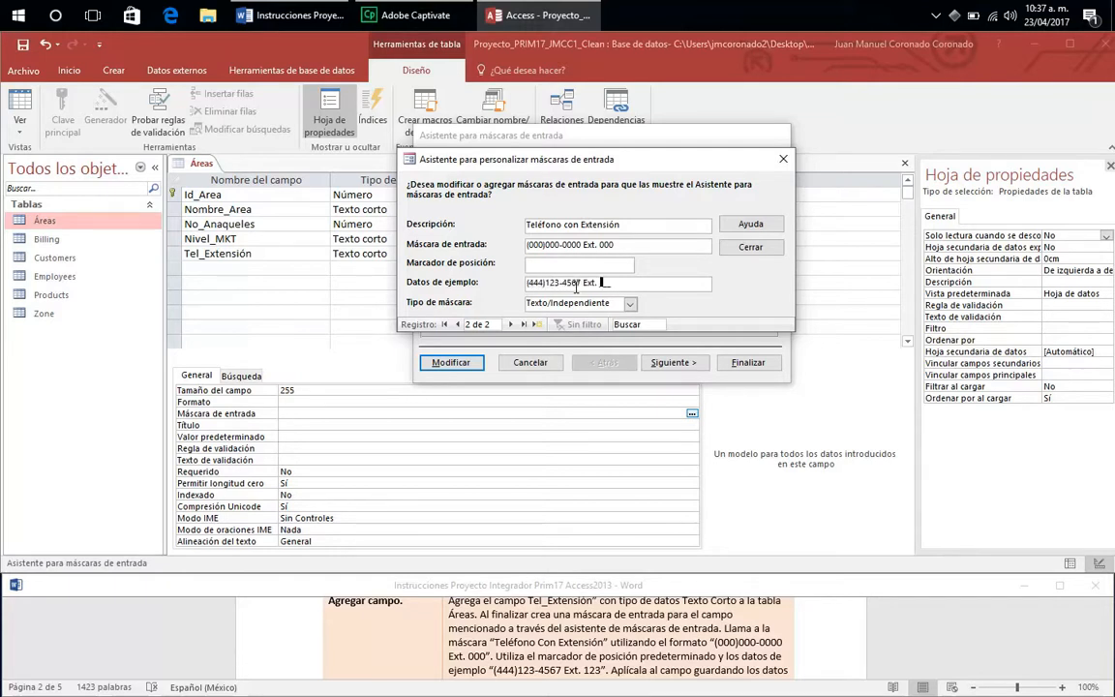
pyautogui.write('123')
pyautogui.click(750, 247)
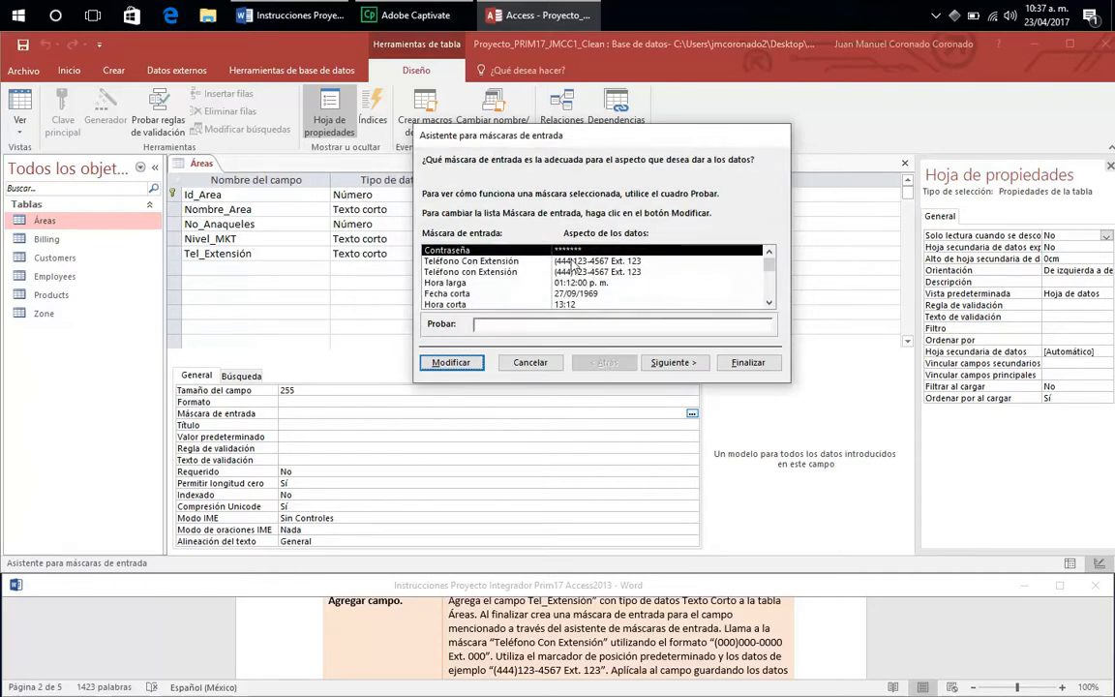
# Apply the Teléfono con Extensión mask to Tel_Extensión, storing data with the mask symbols.
pyautogui.click(489, 272)
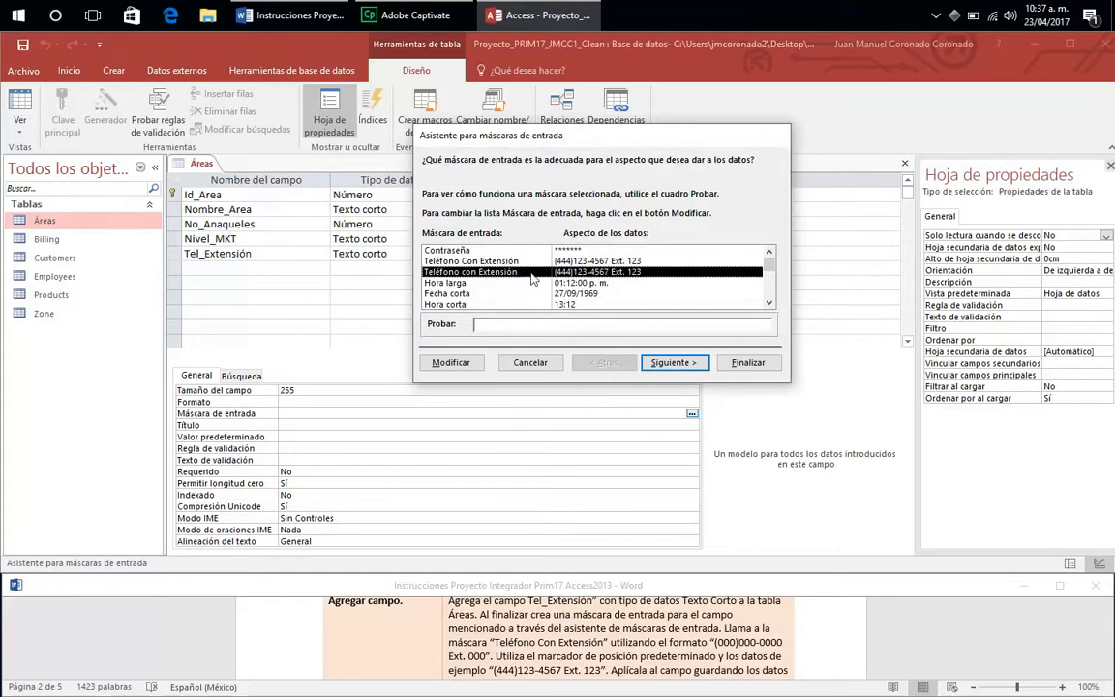
pyautogui.click(668, 362)
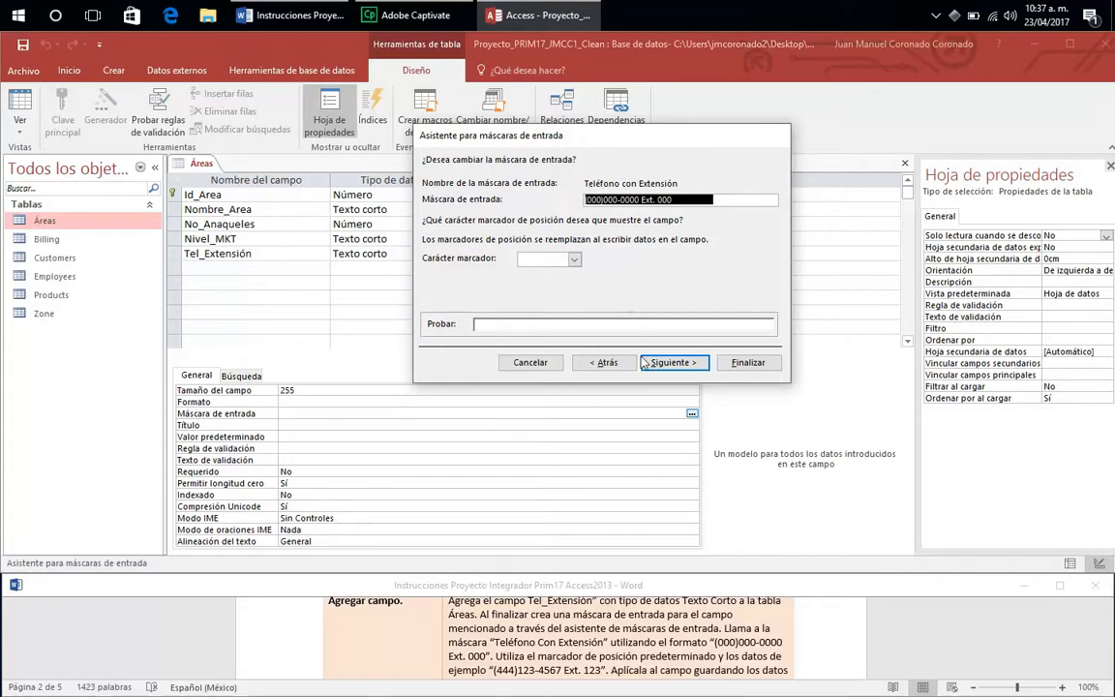
pyautogui.click(670, 364)
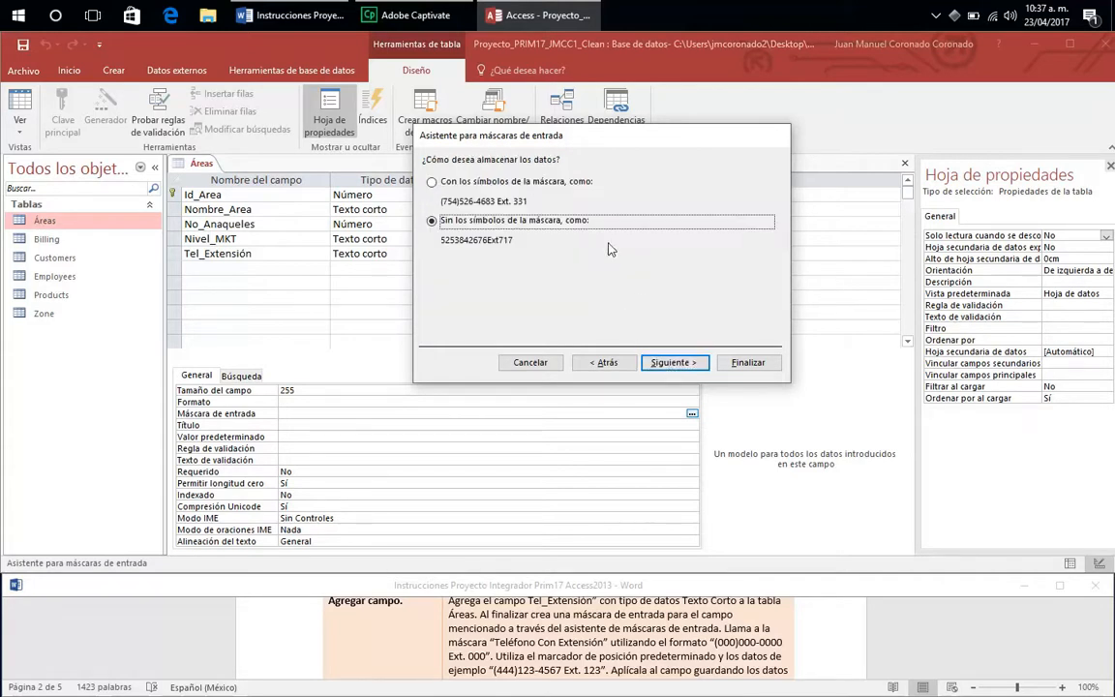
pyautogui.scroll(1, 721, 678)
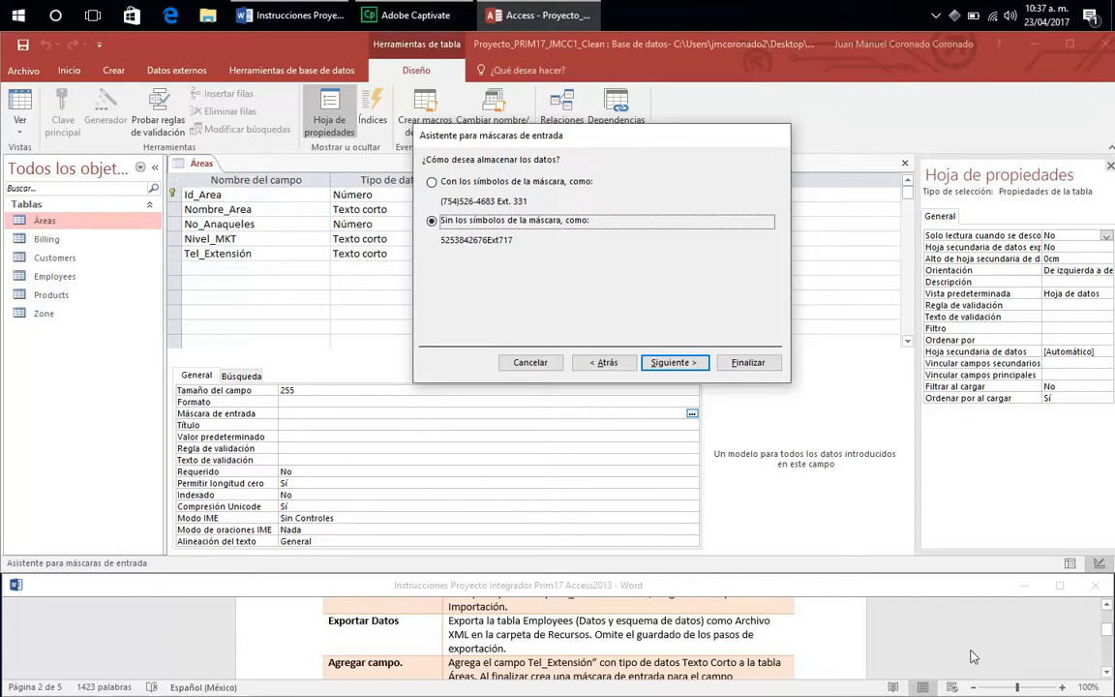
pyautogui.click(1106, 672)
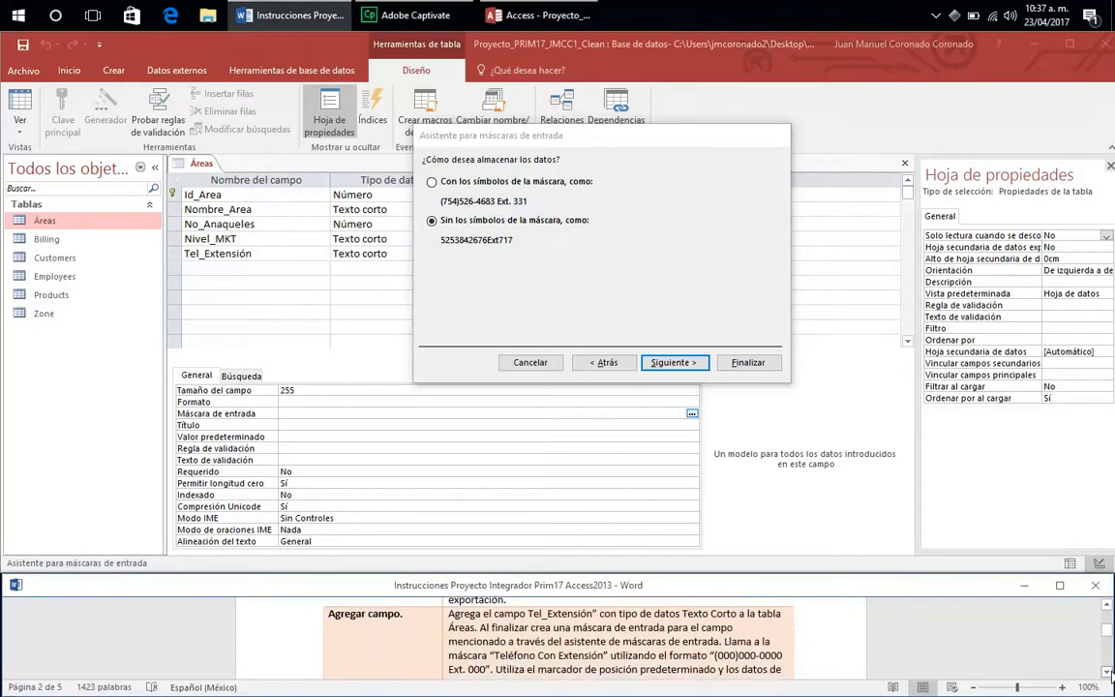
pyautogui.click(1105, 671)
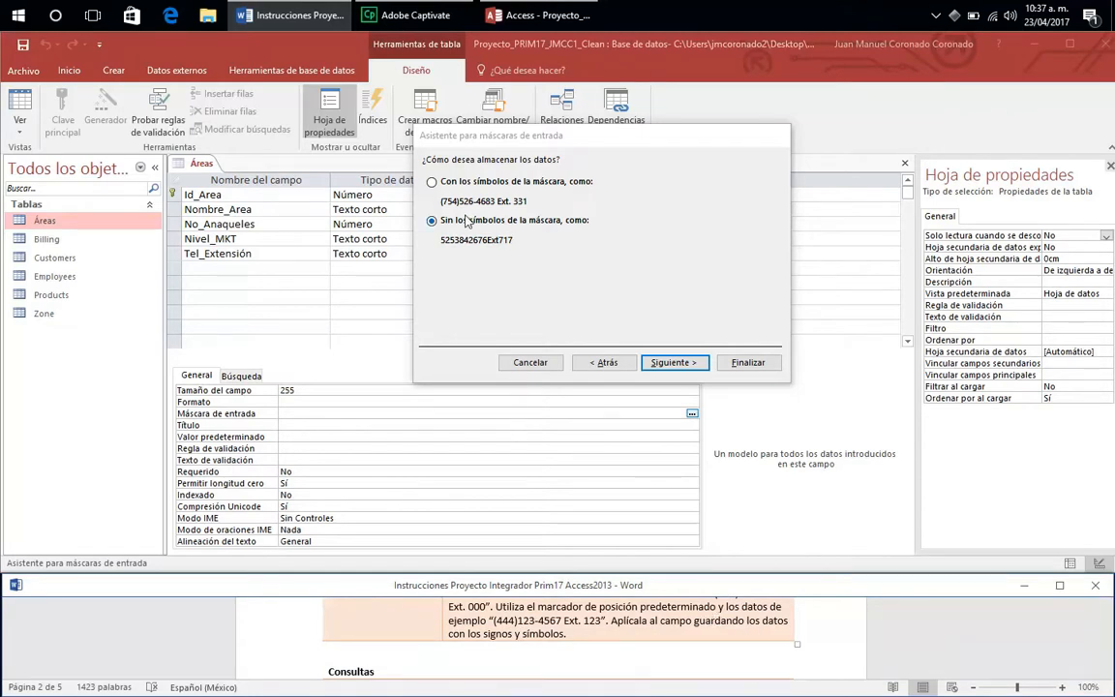
pyautogui.click(432, 182)
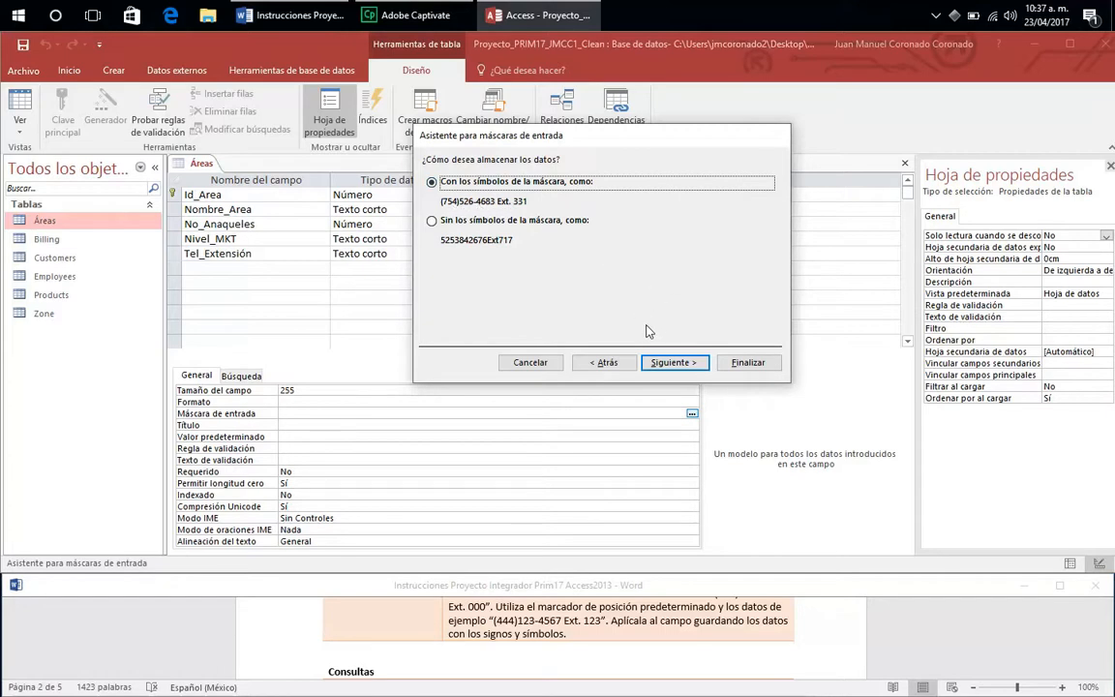
pyautogui.click(694, 361)
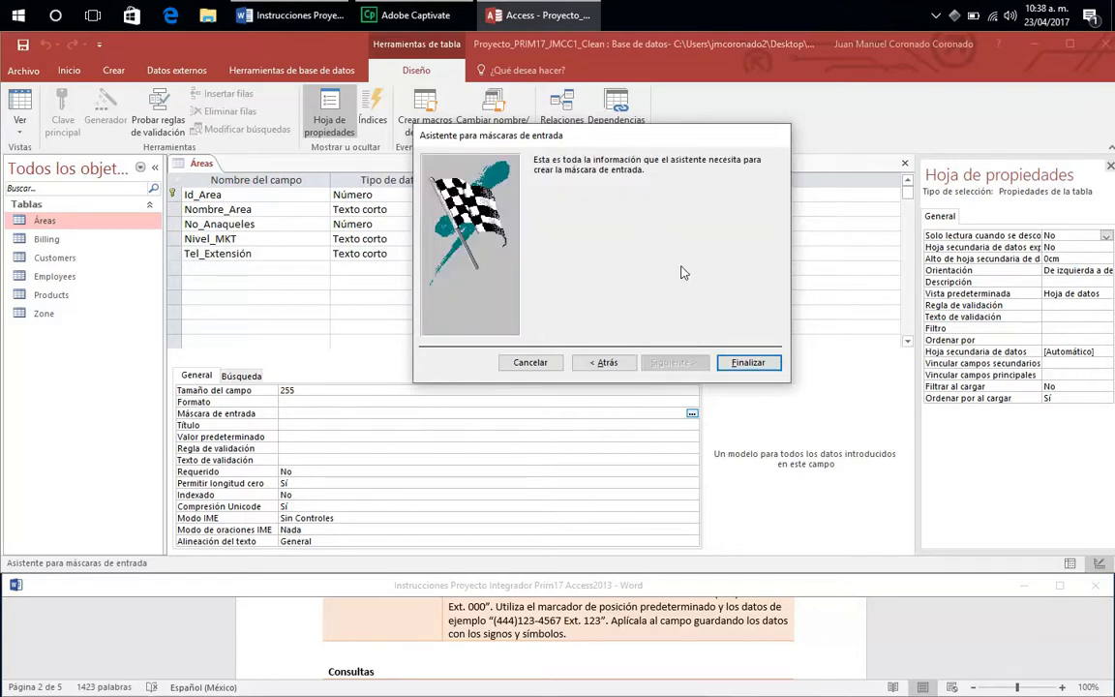
pyautogui.click(759, 368)
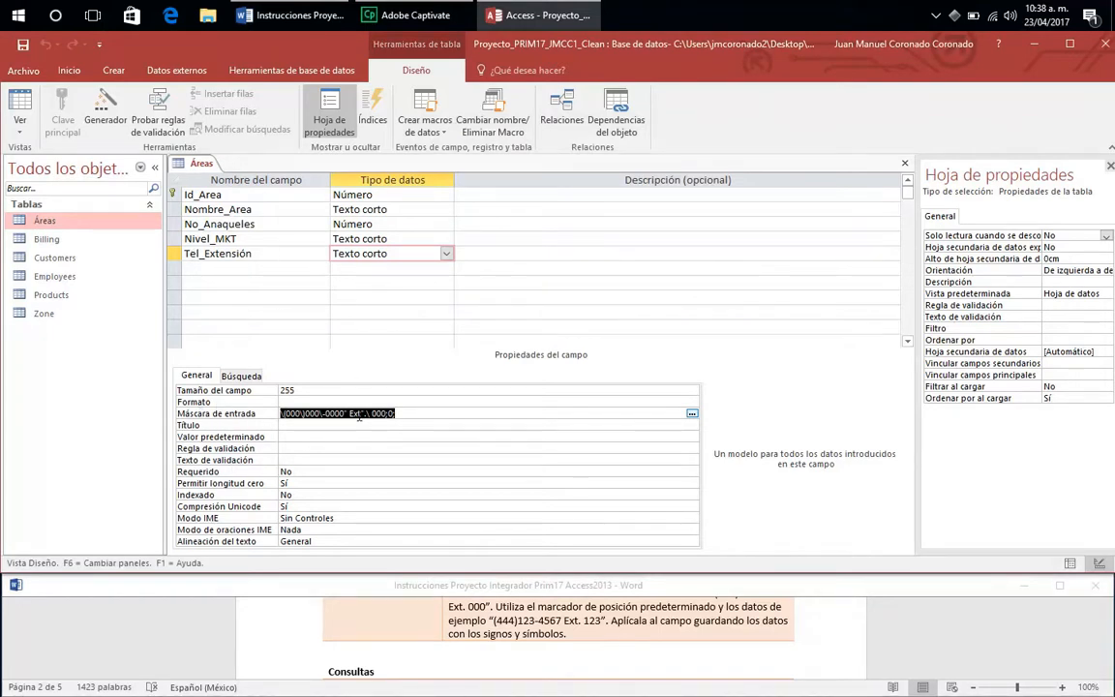
# Save and close the Áreas table design.
pyautogui.rightClick(194, 161)
pyautogui.click(233, 170)
pyautogui.rightClick(198, 163)
pyautogui.click(237, 188)
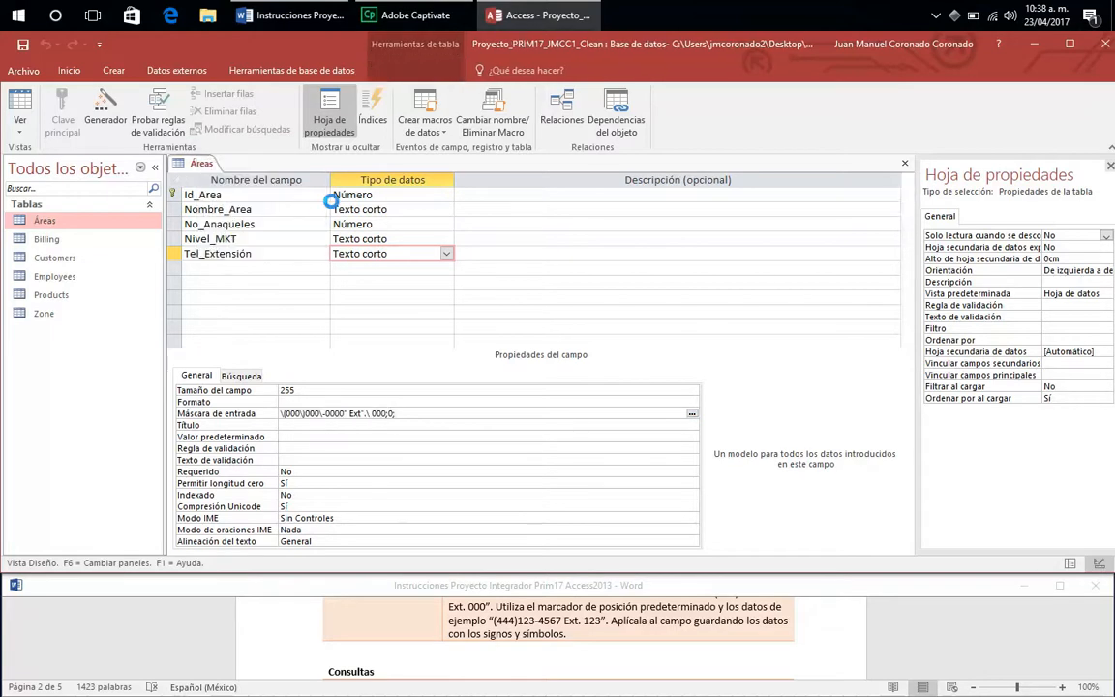
# Scroll the Word instructions down to the Consultas section's Consulta sencilla task.
pyautogui.click(599, 635)
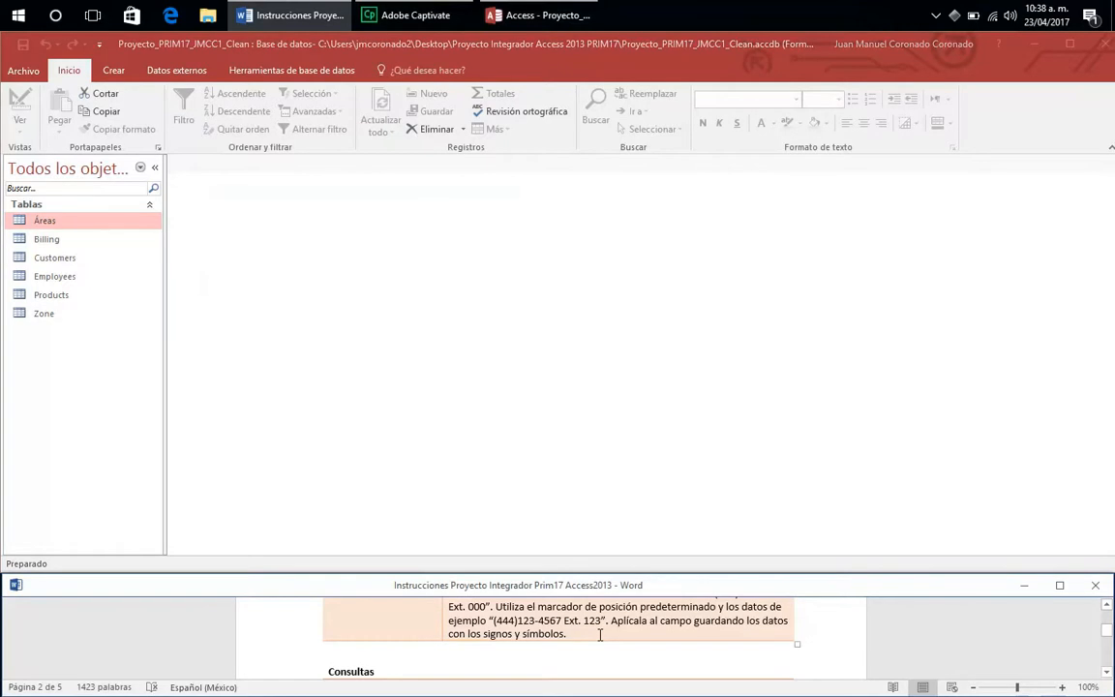
pyautogui.click(1106, 672)
pyautogui.click(1106, 672)
pyautogui.click(1106, 673)
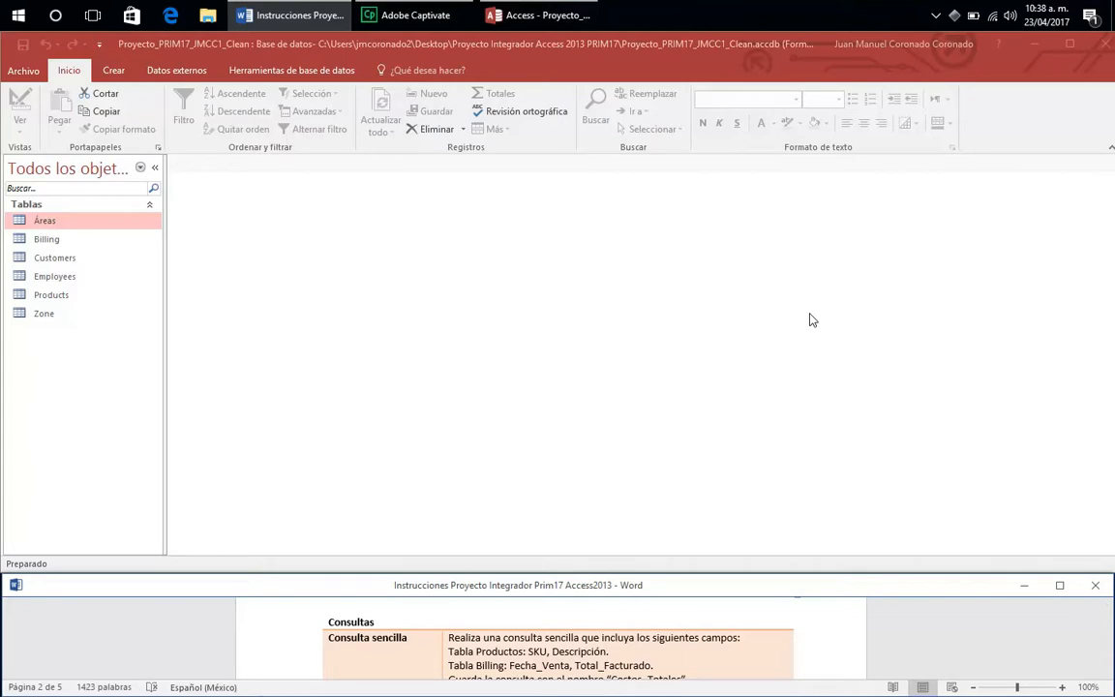
pyautogui.click(934, 16)
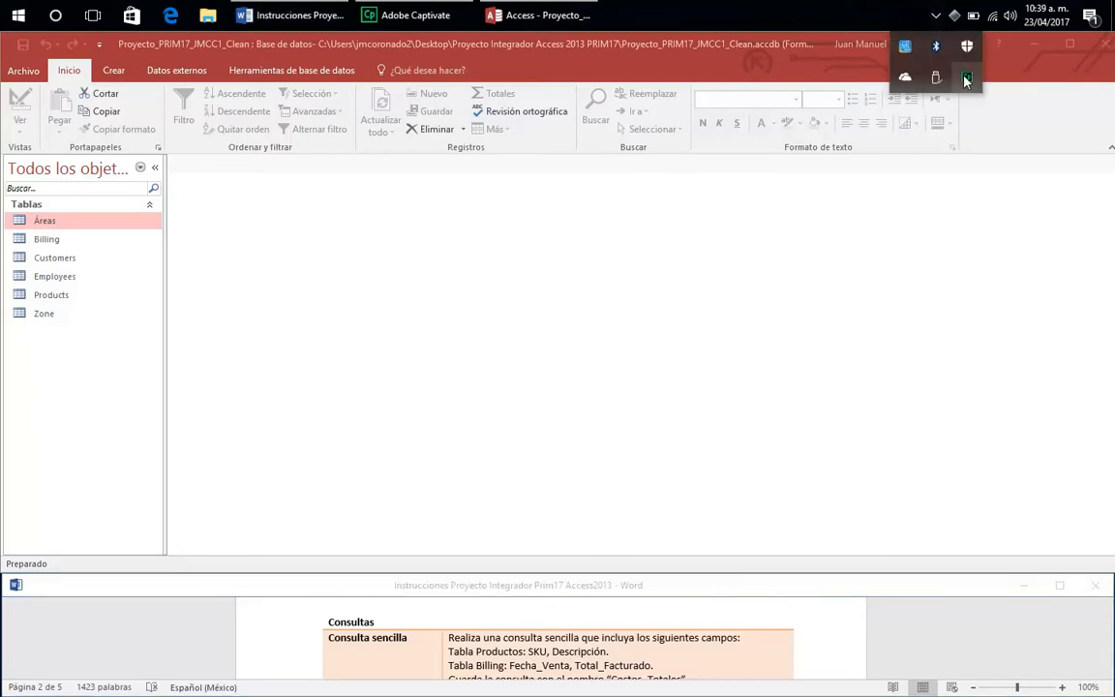